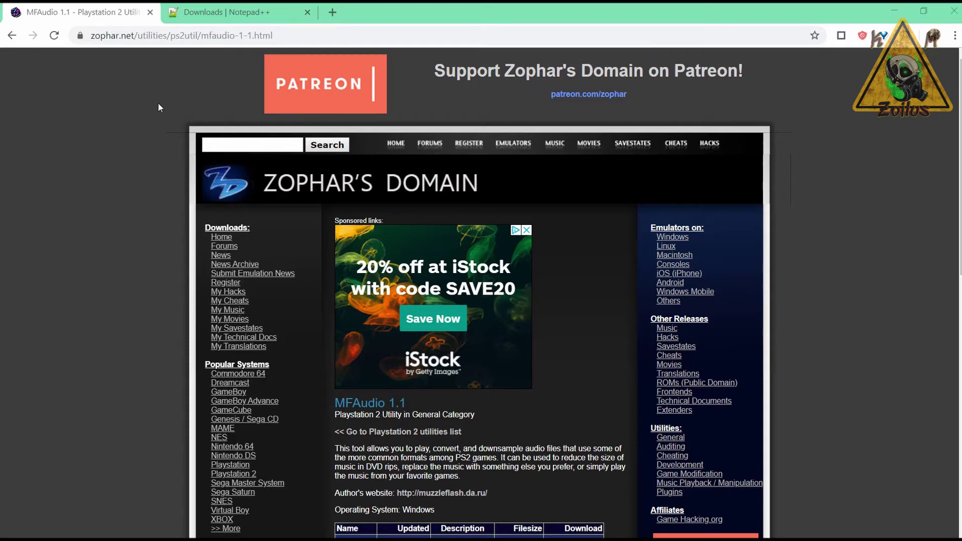
Look over the MFAudio 1.1 download page, the Notepad++ downloads list and the Notepad++ home page.
scroll(138, 133, down, 1)
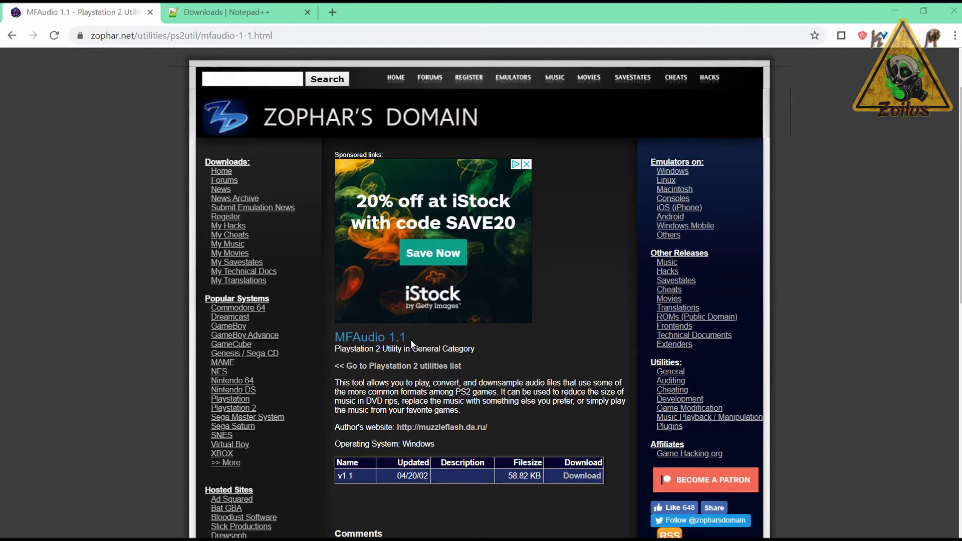
scroll(423, 365, down, 2)
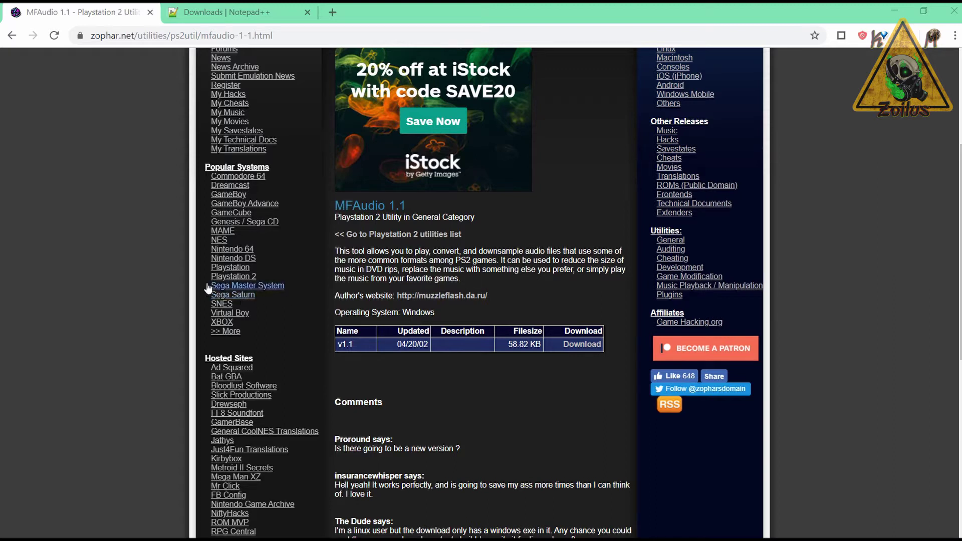
click(205, 17)
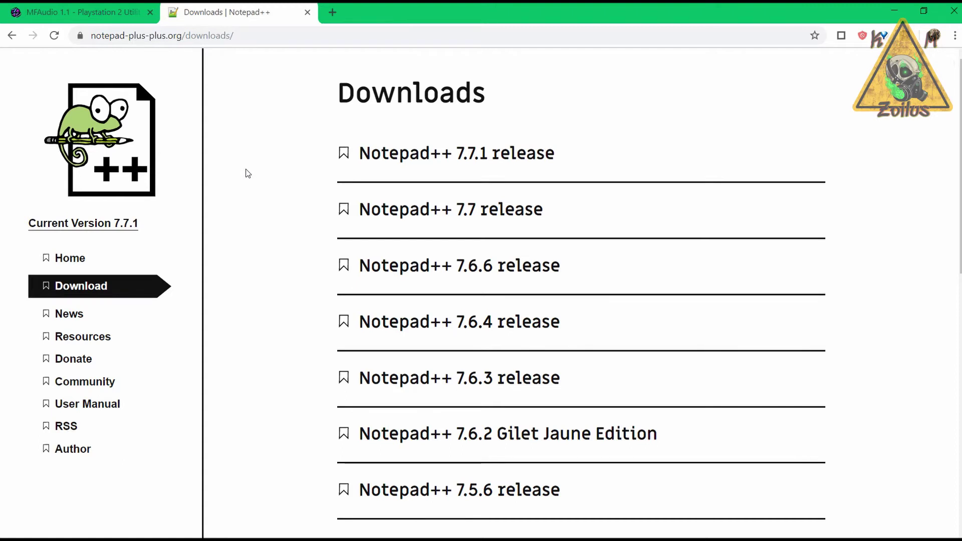
scroll(243, 237, down, 4)
scroll(244, 237, up, 4)
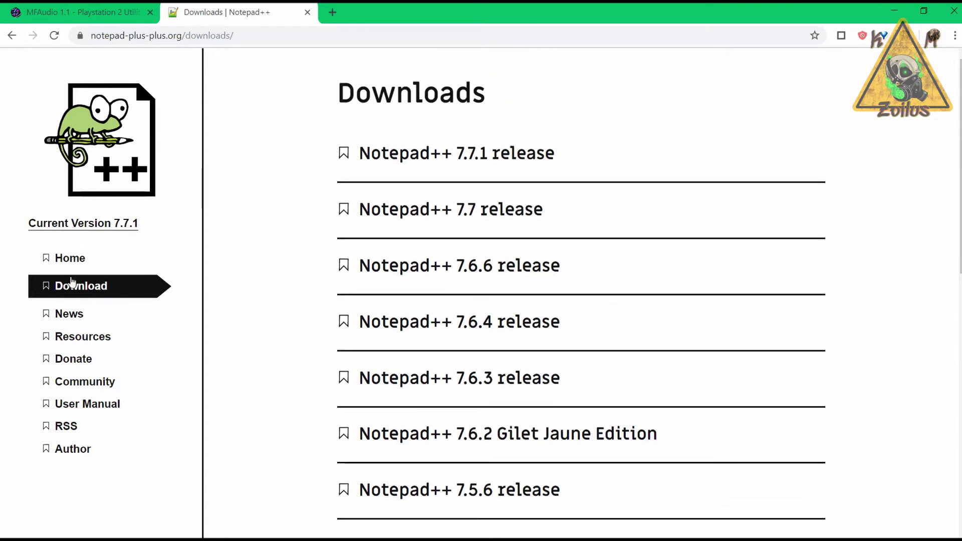
click(70, 258)
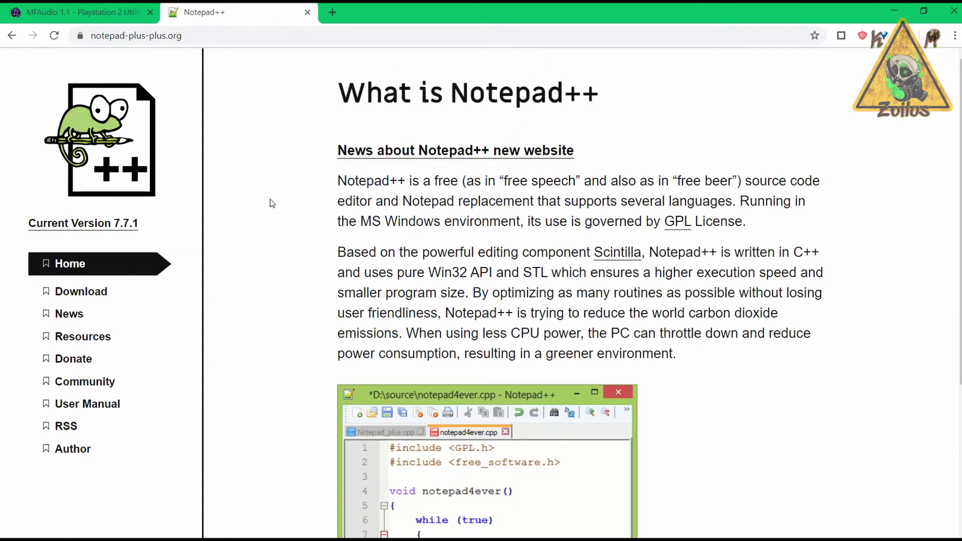
scroll(270, 201, down, 5)
scroll(269, 203, up, 4)
scroll(268, 205, up, 1)
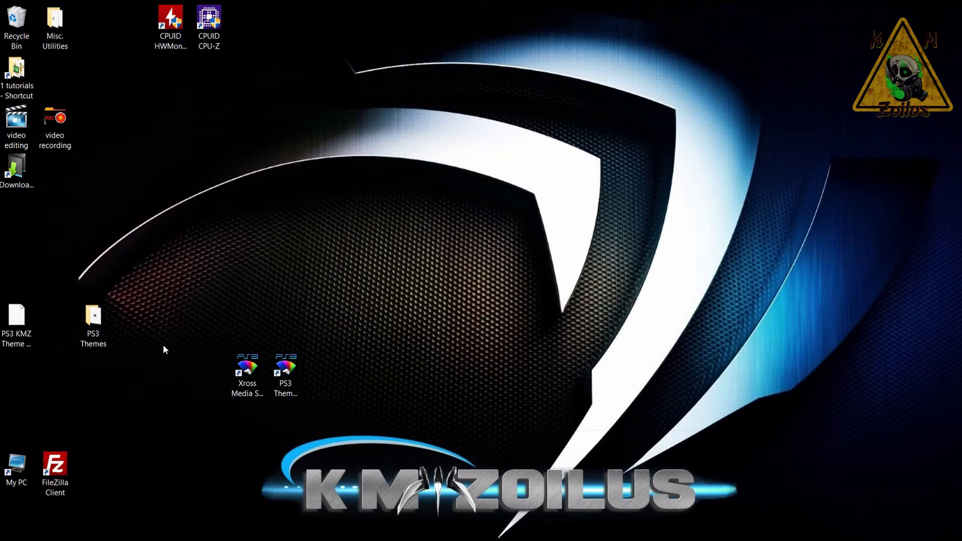
Open the PS3 KMZ Theme HD folder inside Documents > My Playstation Themes in File Explorer.
double_click(16, 465)
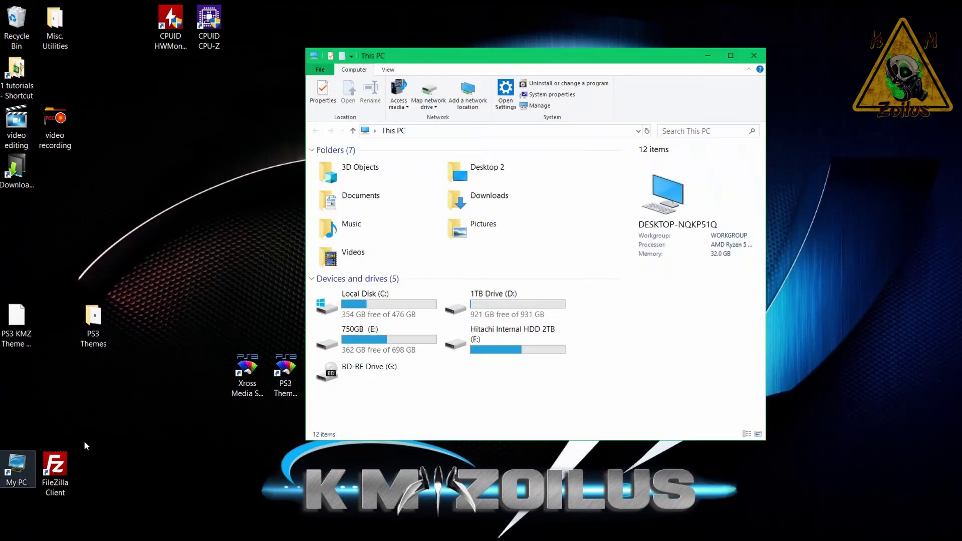
double_click(359, 197)
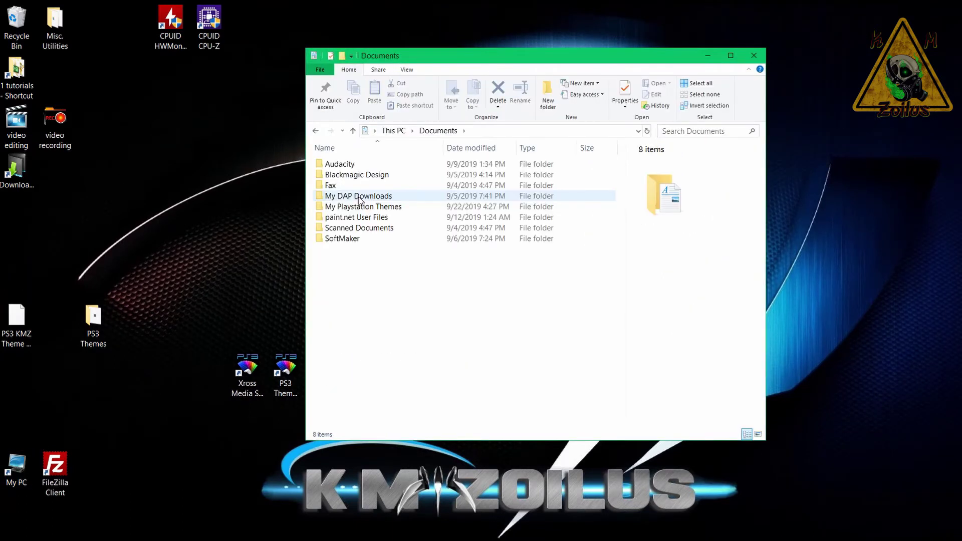
double_click(348, 208)
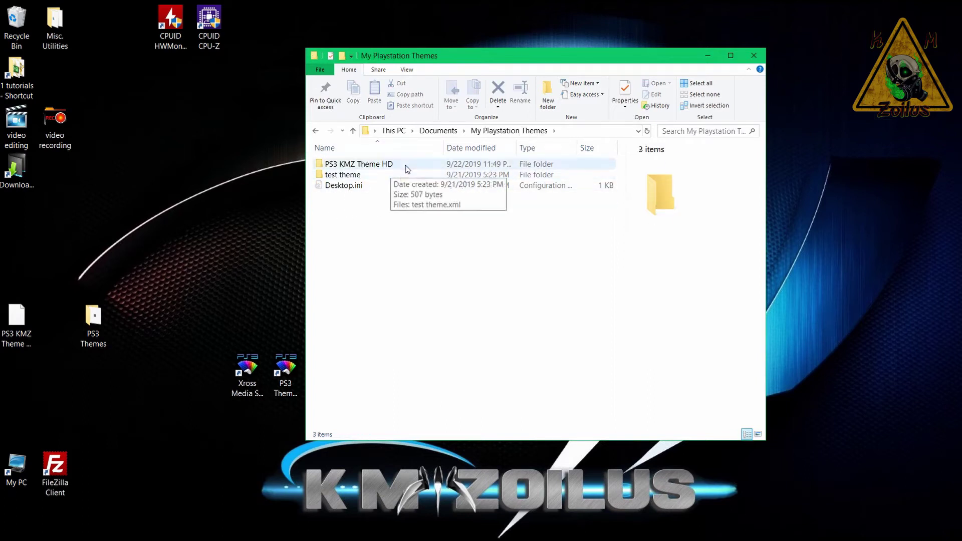
double_click(364, 165)
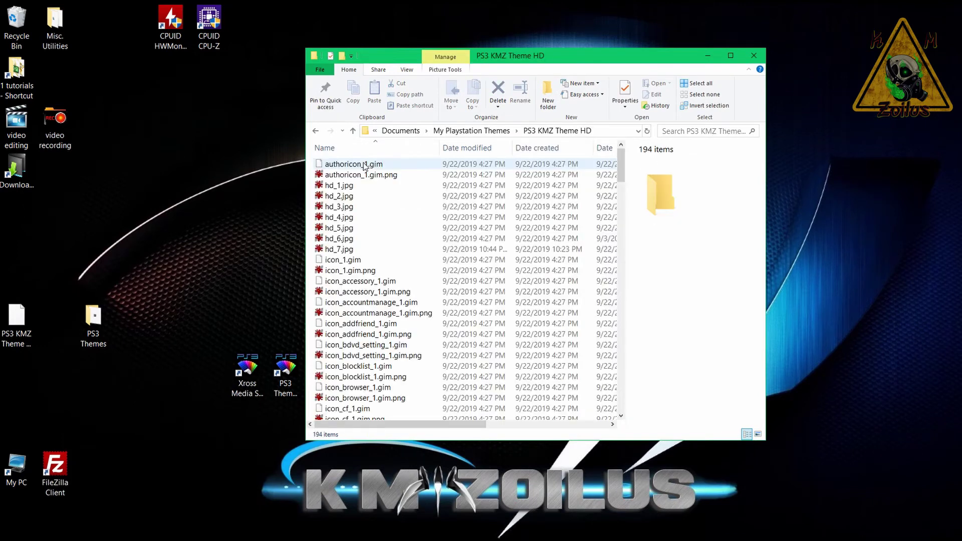
Show the theme folder's files as a list and move its window aside to uncover the desktop shortcuts.
click(407, 72)
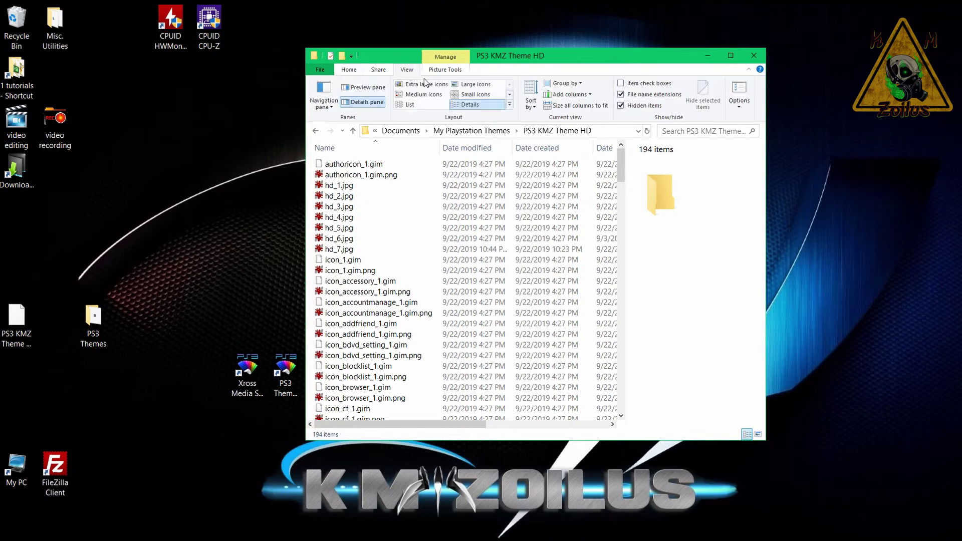
click(409, 104)
drag(538, 61, 764, 45)
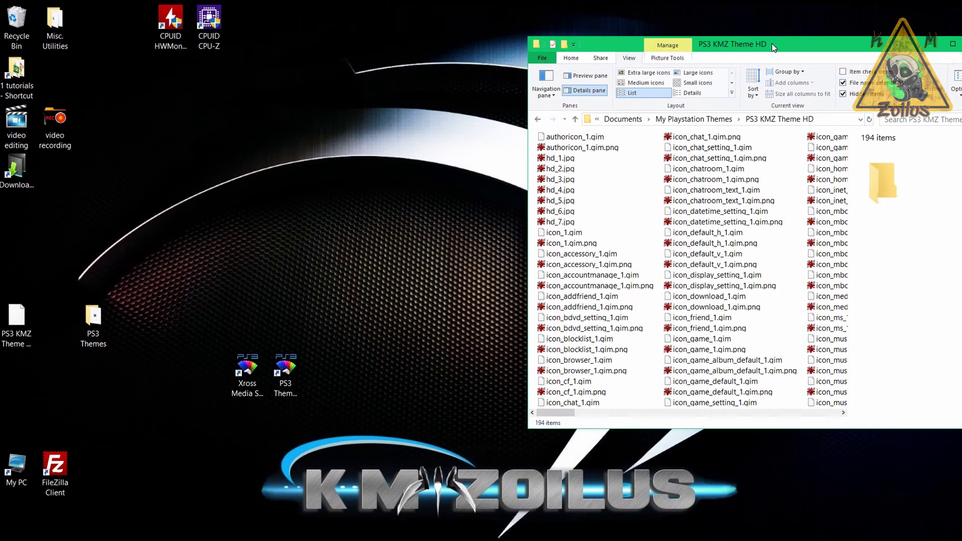
Launch PS3 Theme Builder, place its window beside the folder, and show the backgrounds, notification and sounds settings.
double_click(288, 373)
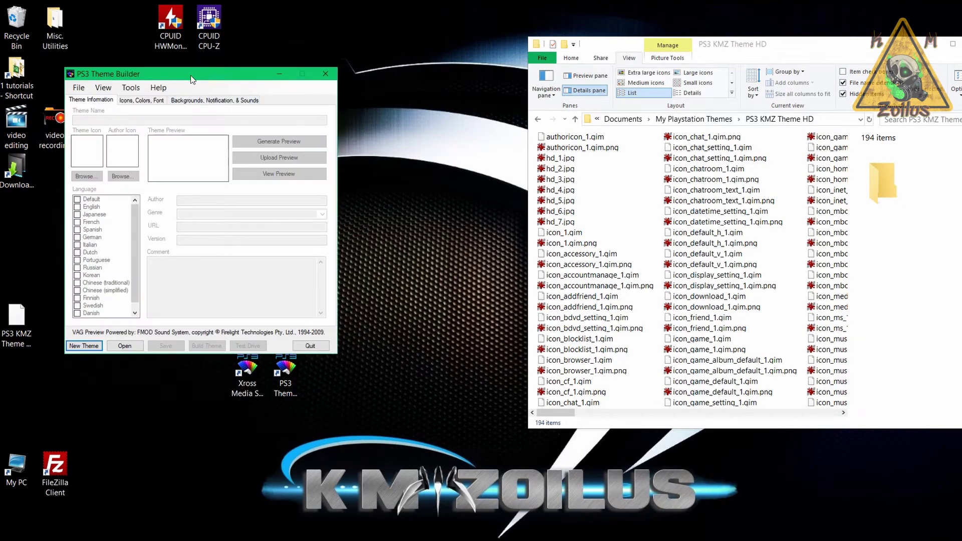
drag(190, 75, 319, 59)
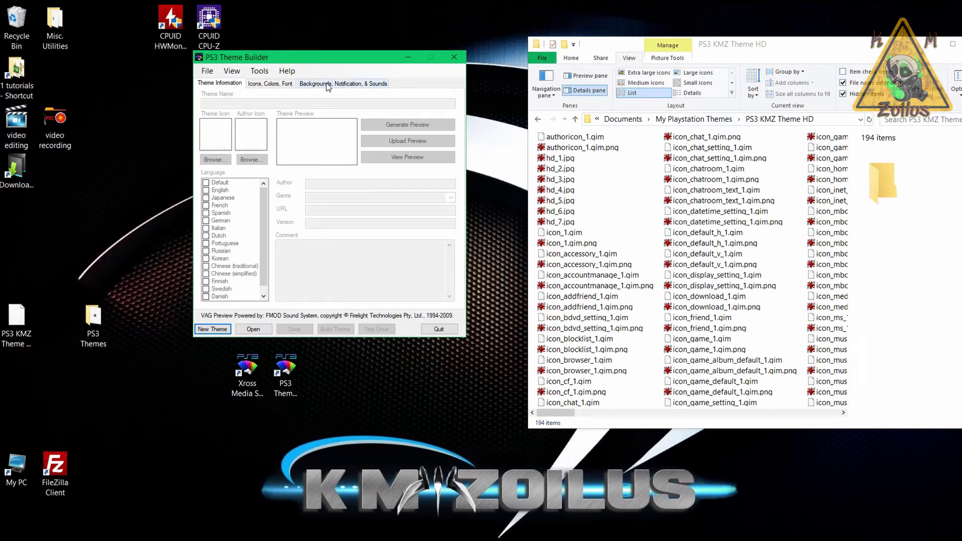
click(326, 82)
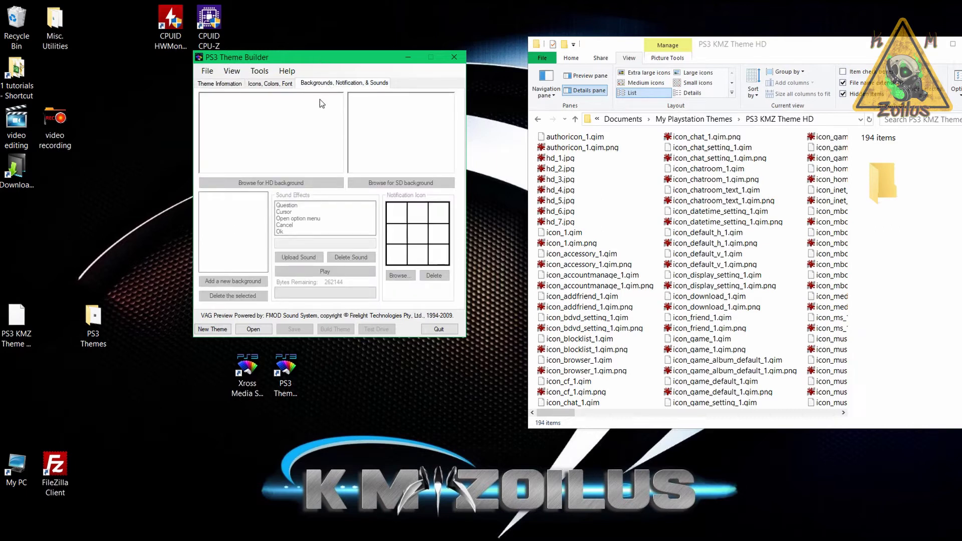
Open the theme project PS3 KMZ Theme HD.xml from the PS3 KMZ Theme HD folder.
click(251, 329)
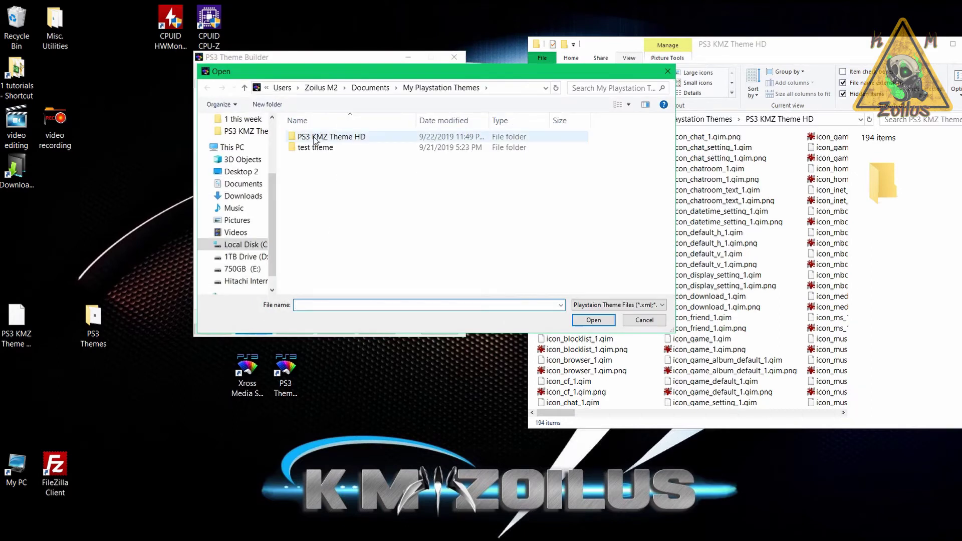
double_click(340, 142)
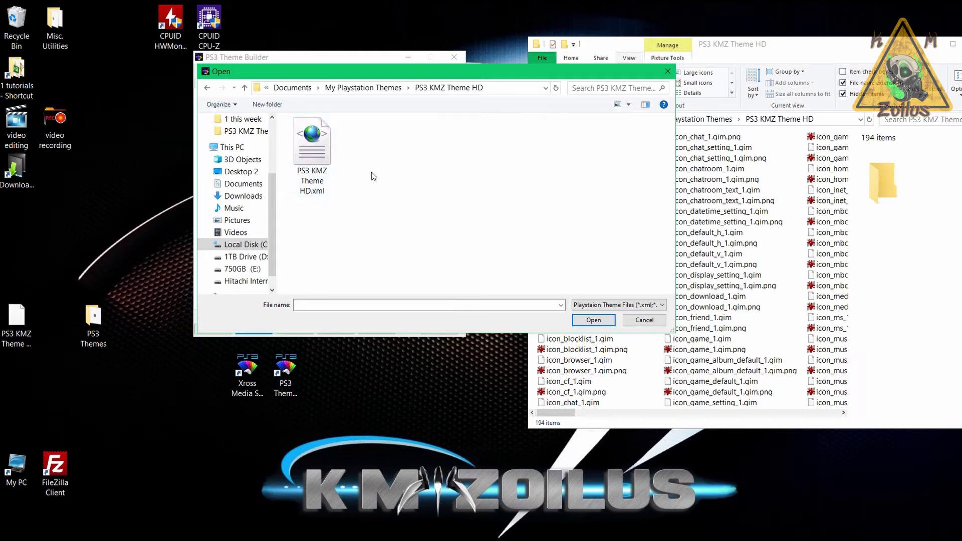
click(311, 164)
double_click(312, 164)
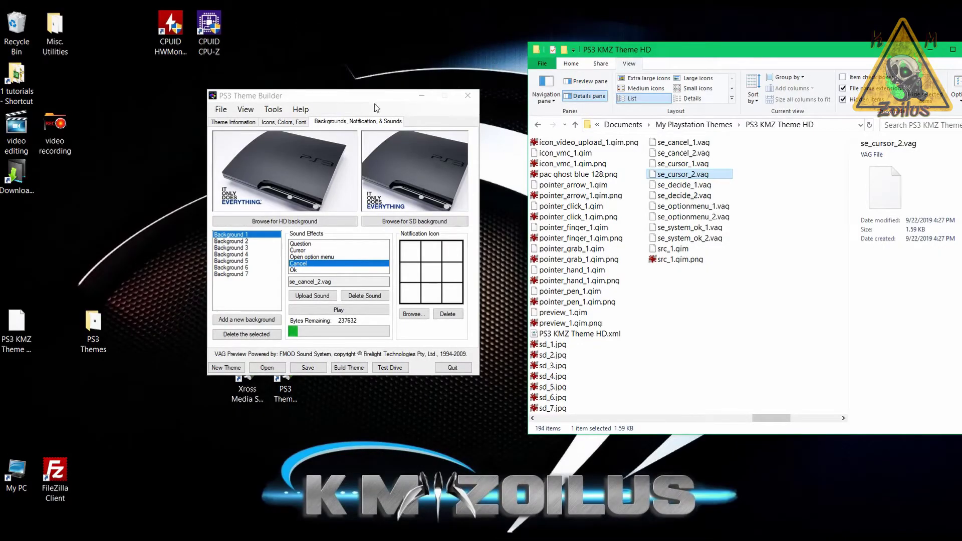
Examine which sound file is assigned to the Question, Cursor, Open option menu, Cancel and Ok effects.
click(309, 244)
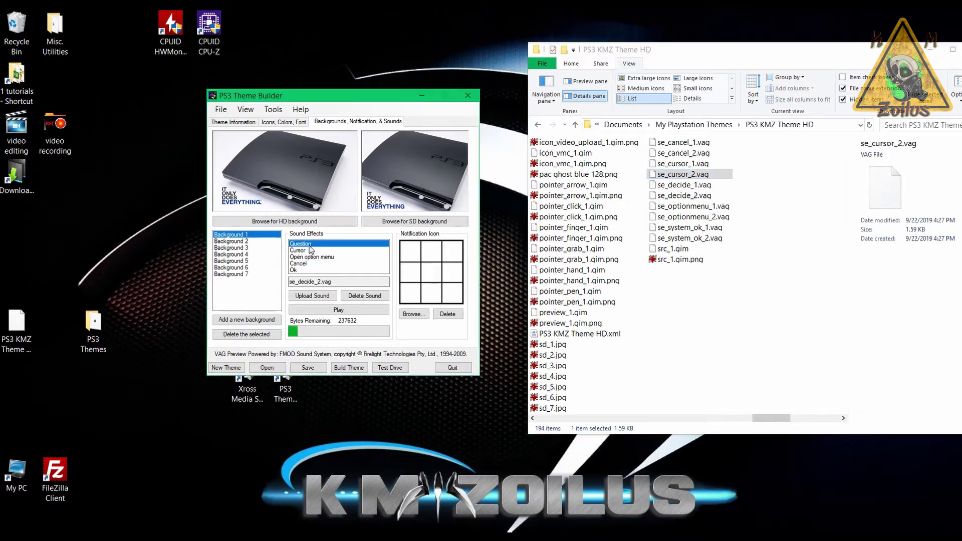
click(307, 250)
click(302, 257)
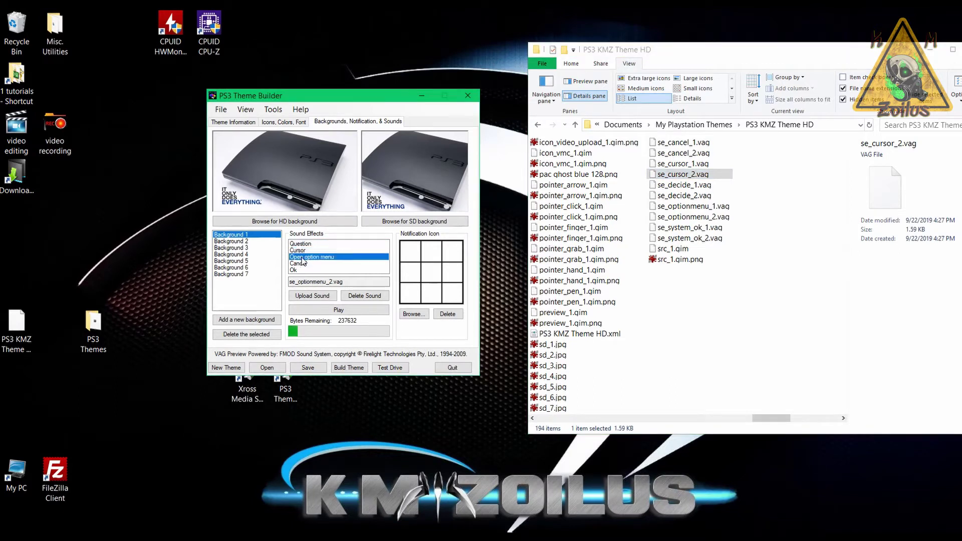
click(300, 263)
click(299, 269)
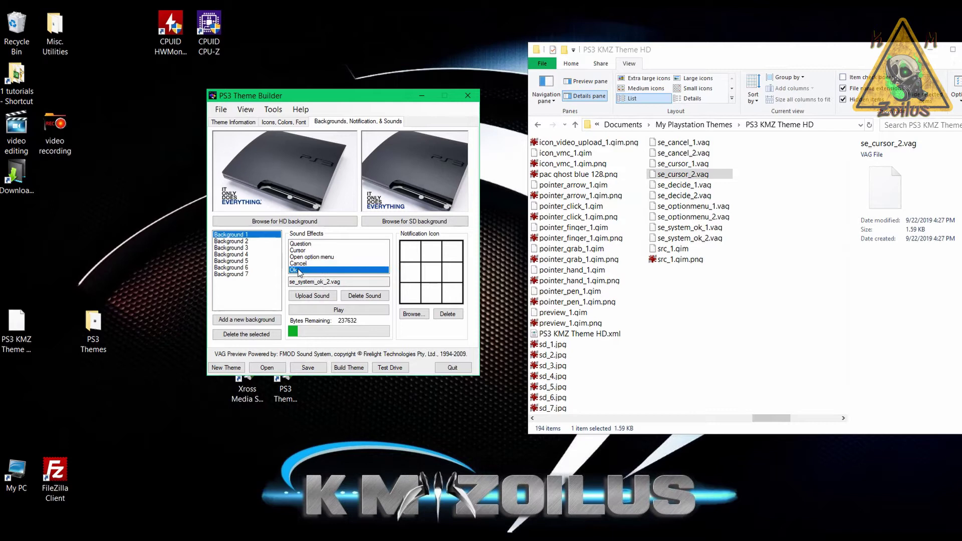
click(307, 244)
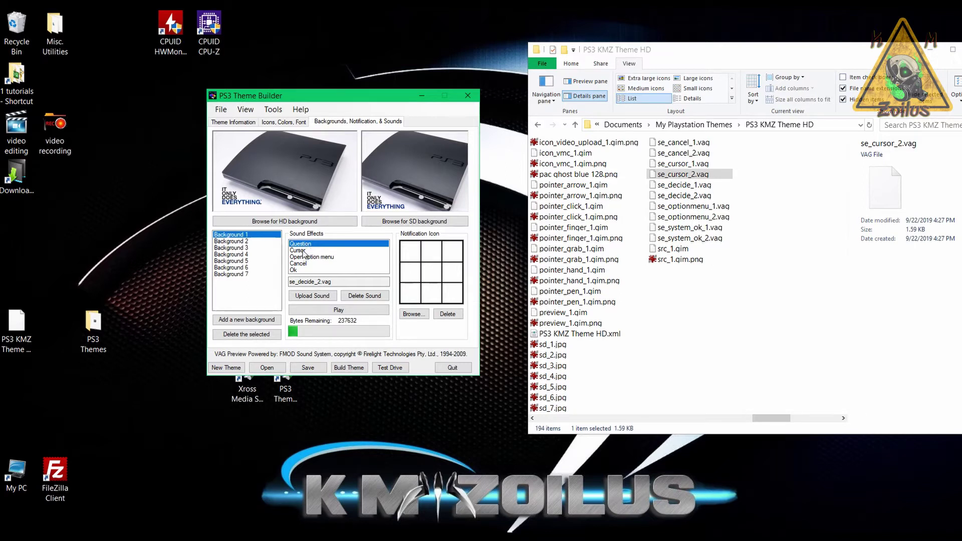
click(304, 251)
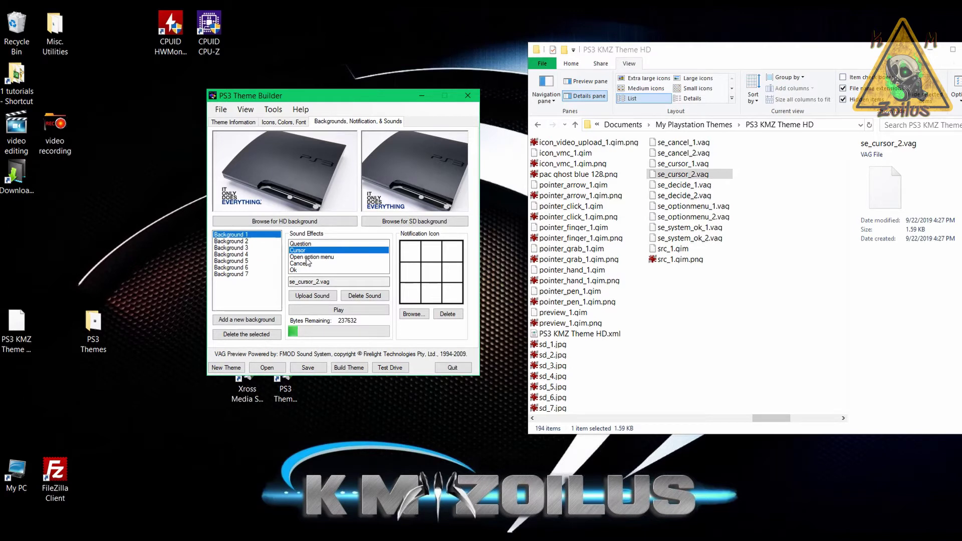
click(308, 257)
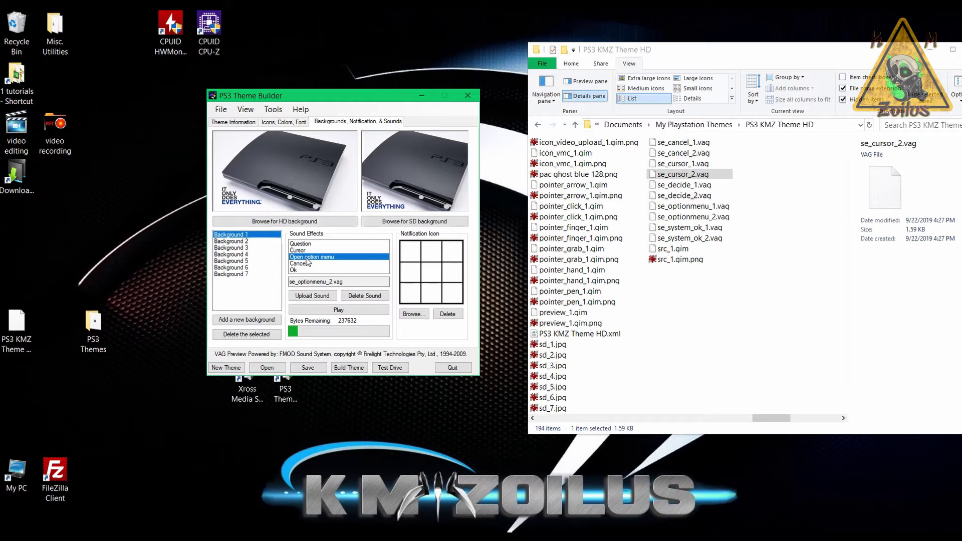
click(304, 264)
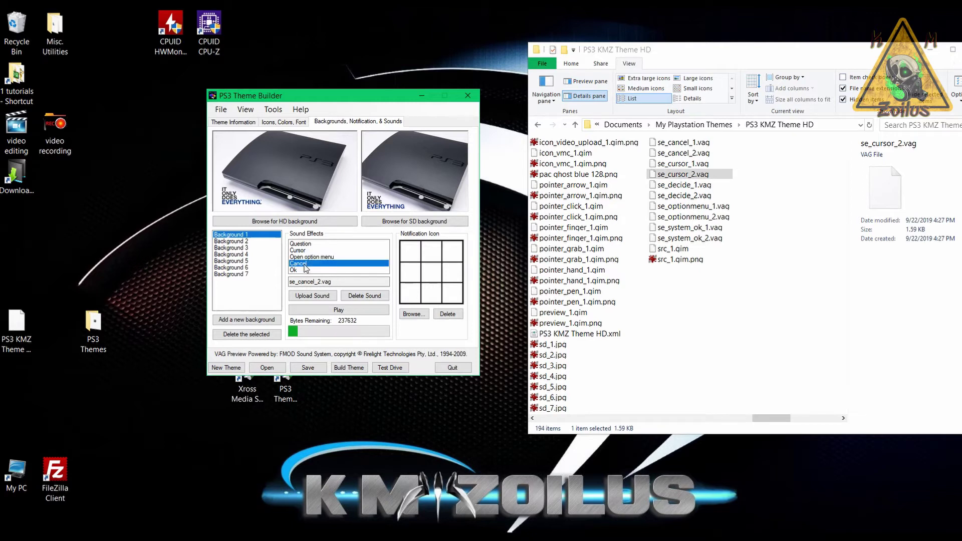
click(300, 270)
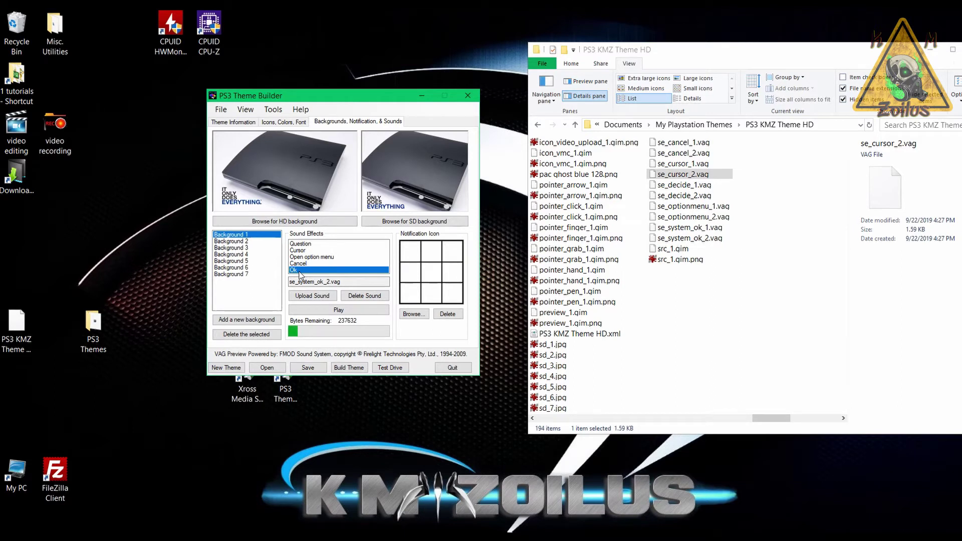
Recheck the Question and Cursor sound effects and highlight the file name assigned to Cursor.
click(301, 245)
click(301, 257)
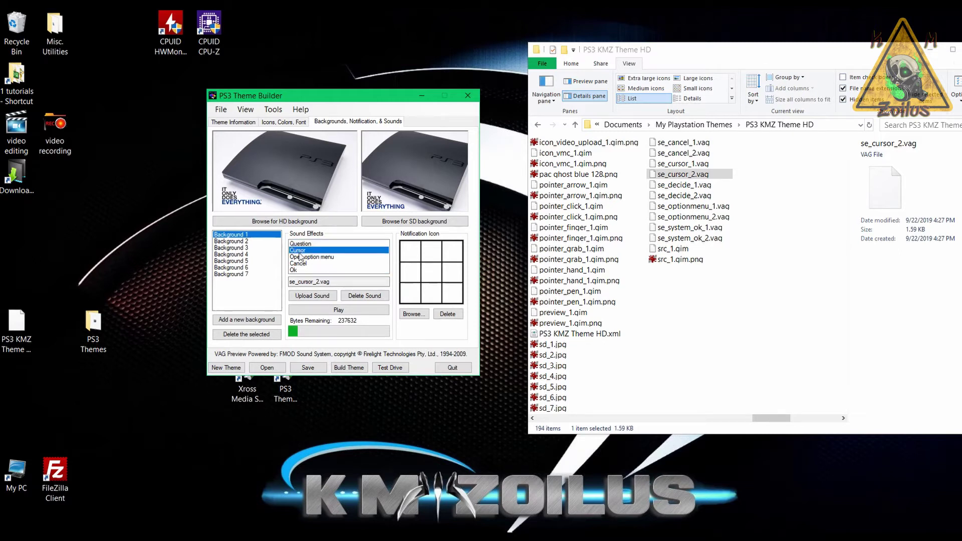
click(300, 244)
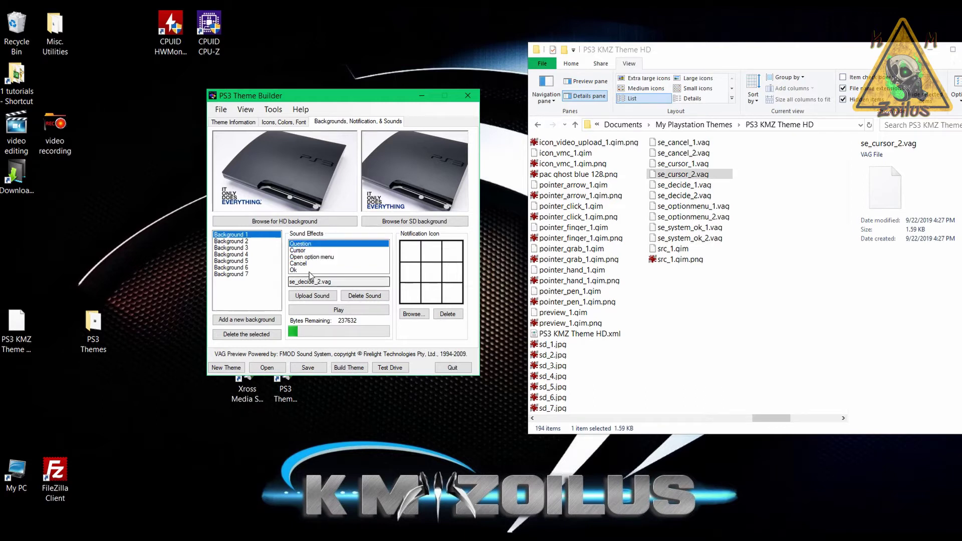
click(299, 251)
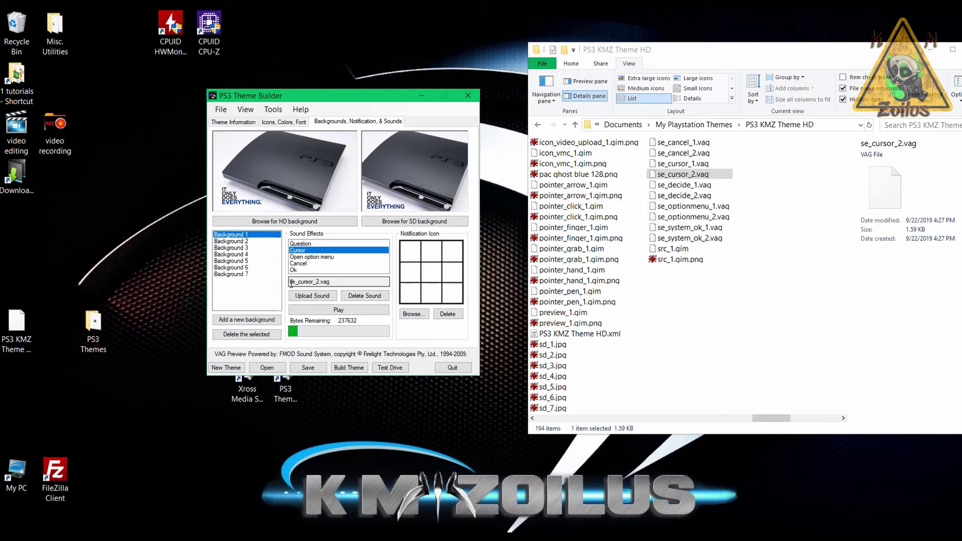
drag(290, 283, 339, 282)
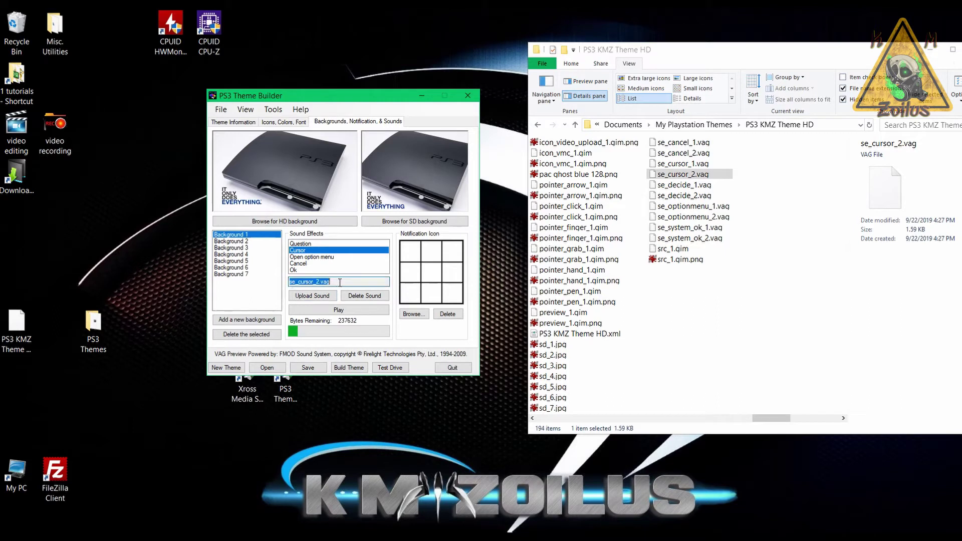
click(314, 281)
Compare se_cursor_1.vag and se_cursor_2.vag in the theme folder in File Explorer.
click(662, 179)
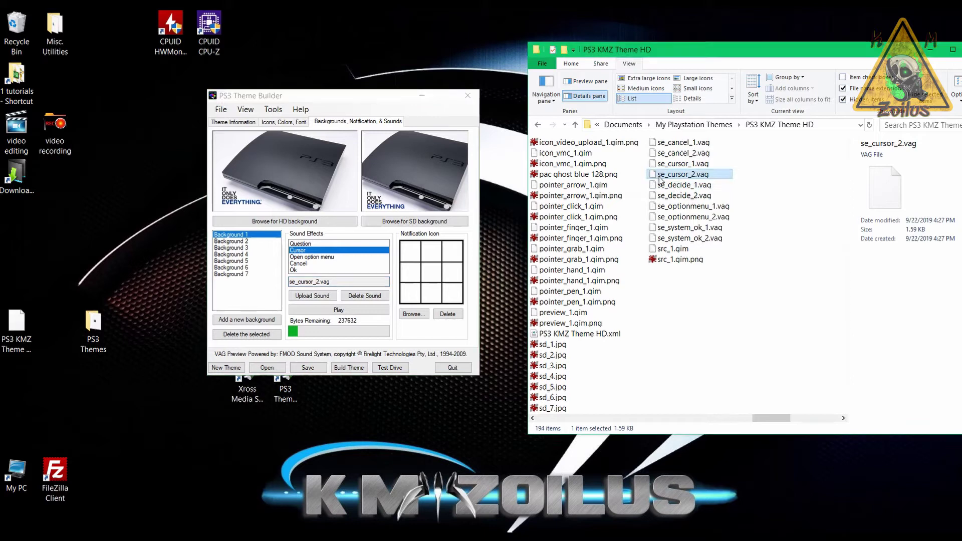
click(694, 165)
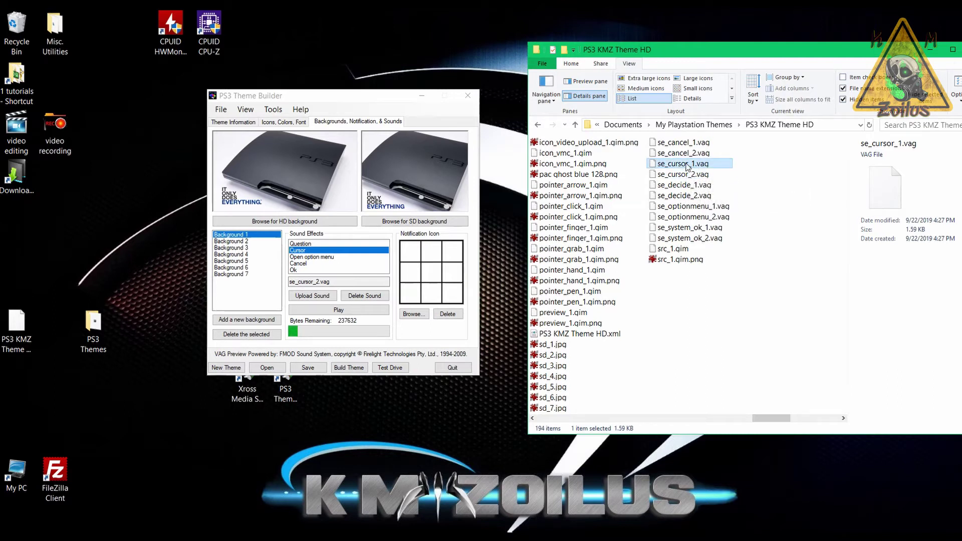
click(682, 174)
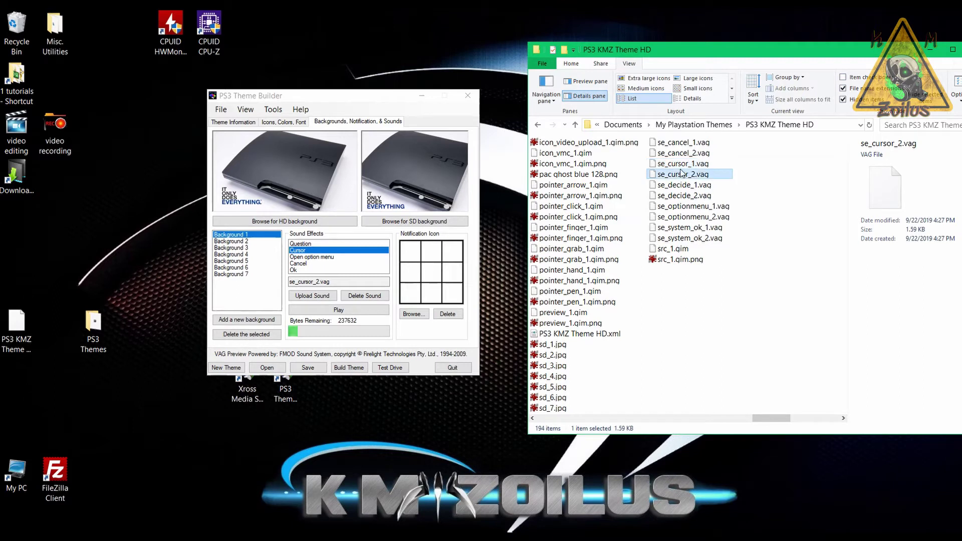
click(682, 164)
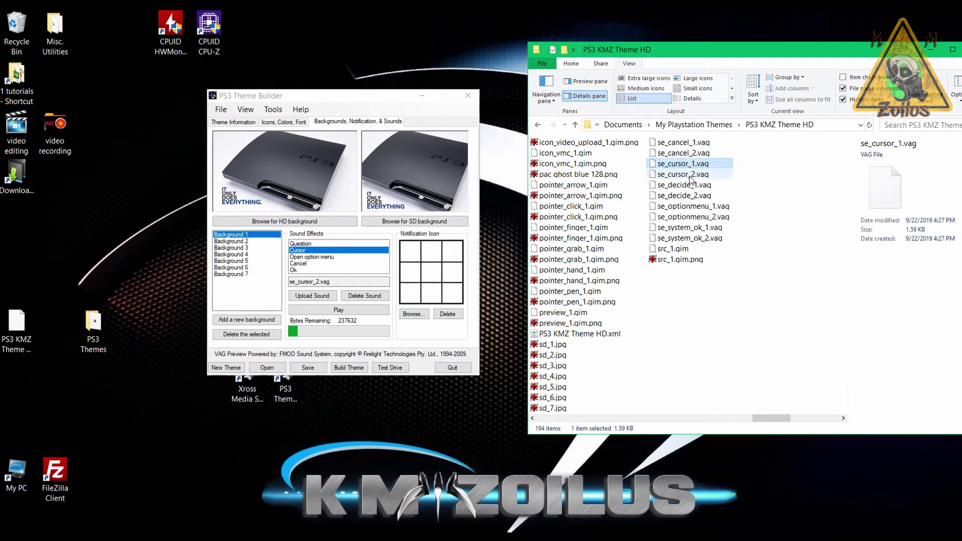
click(690, 175)
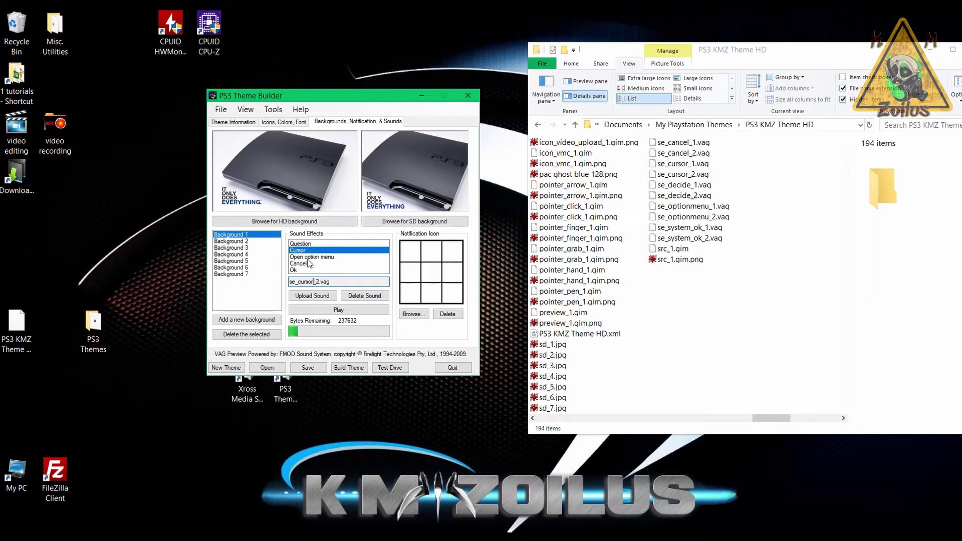
Preview the Open option menu sound effect at a raised system volume and check the files assigned to Cancel and Question.
click(308, 258)
key(XF86AudioRaiseVolume)
key(XF86AudioRaiseVolume)
key(XF86AudioRaiseVolume)
key(XF86AudioRaiseVolume)
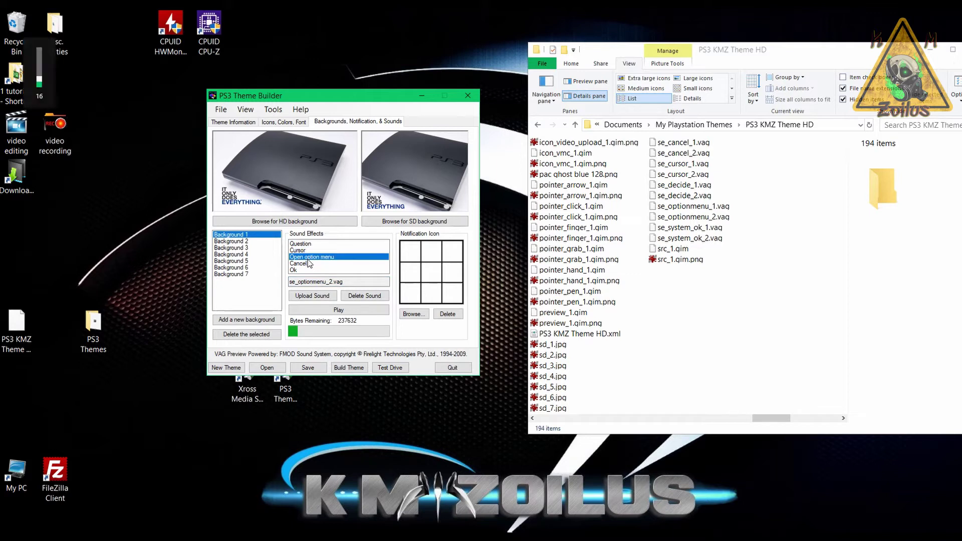
key(XF86AudioRaiseVolume)
key(XF86AudioRaiseVolume)
key(XF86AudioRaiseVolume)
key(XF86AudioRaiseVolume)
key(XF86AudioRaiseVolume)
key(XF86AudioRaiseVolume)
key(XF86AudioRaiseVolume)
key(XF86AudioRaiseVolume)
click(314, 310)
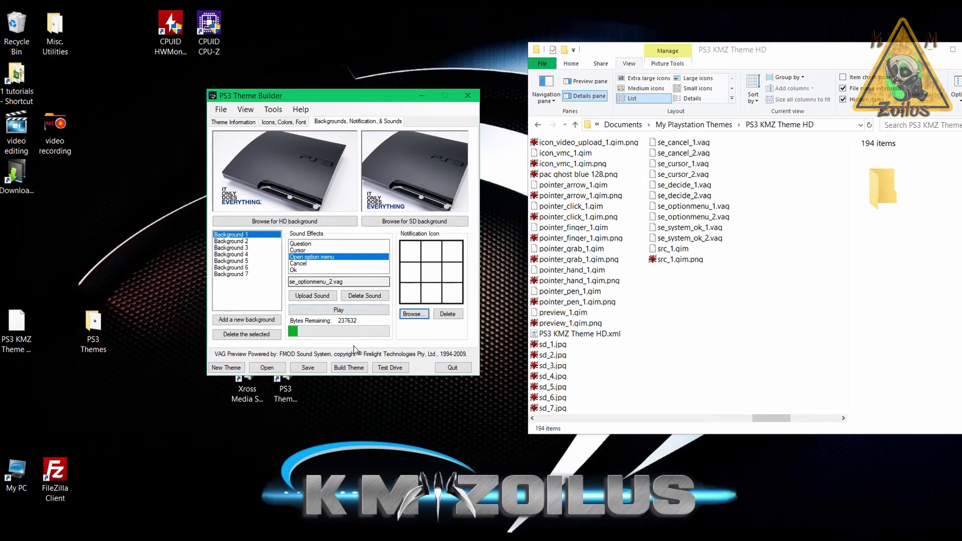
click(306, 264)
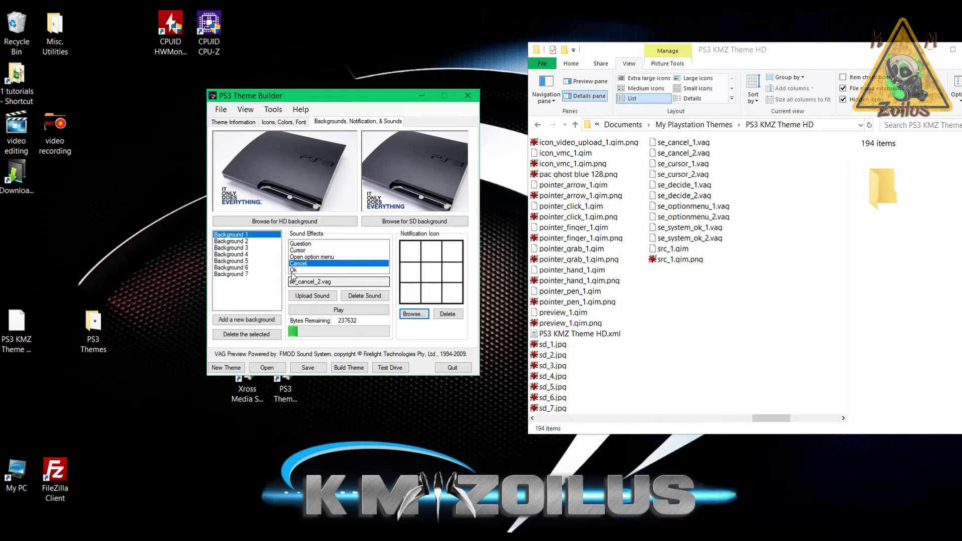
click(300, 244)
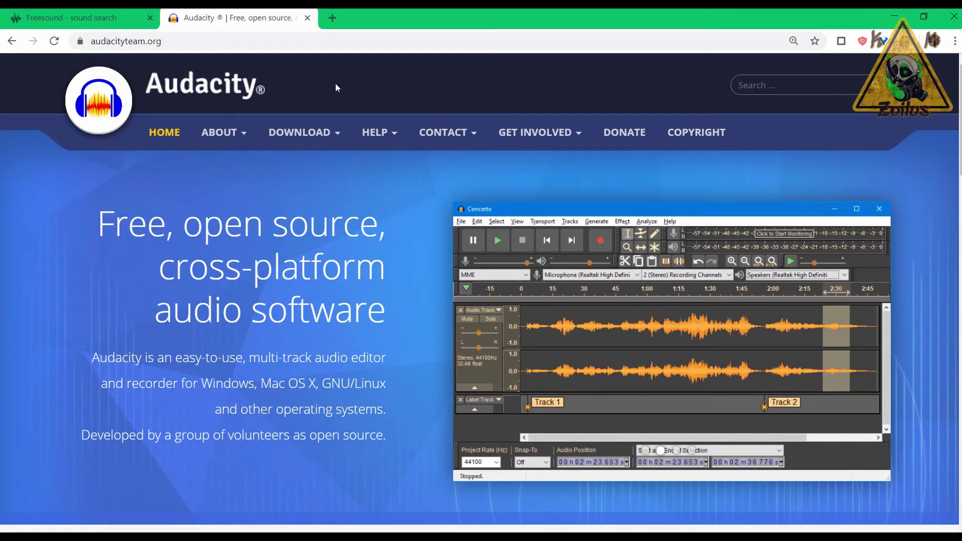
Switch to the Freesound search for button press and set its sort order to Duration (short first).
click(127, 19)
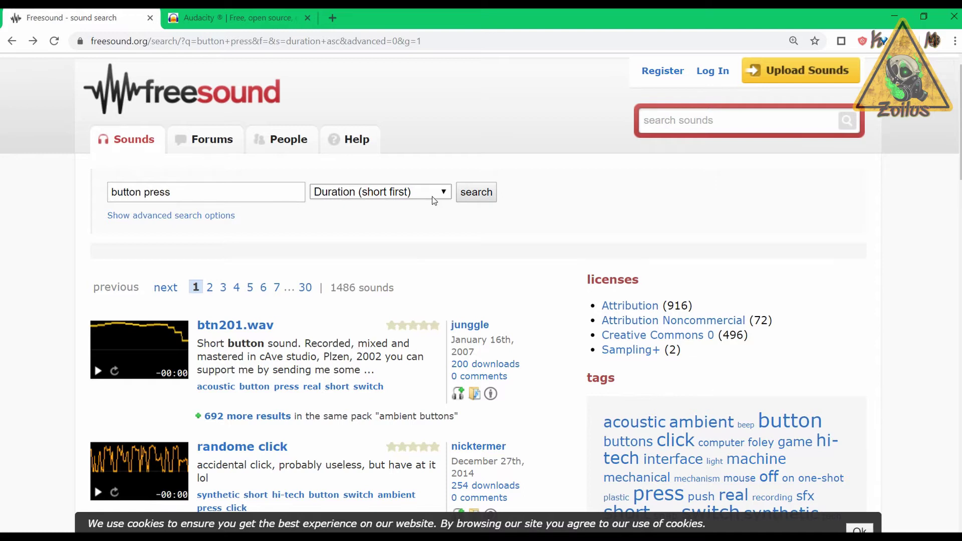
click(405, 194)
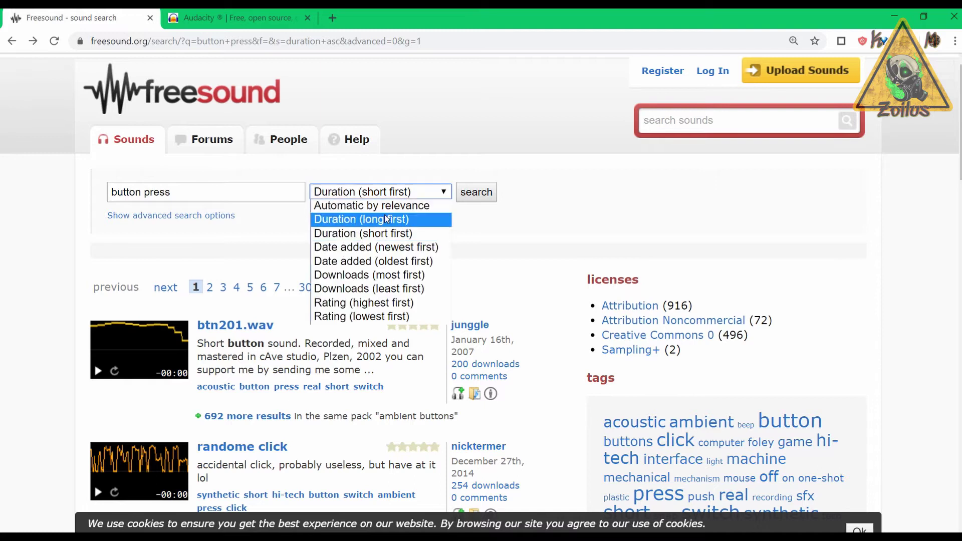
click(398, 231)
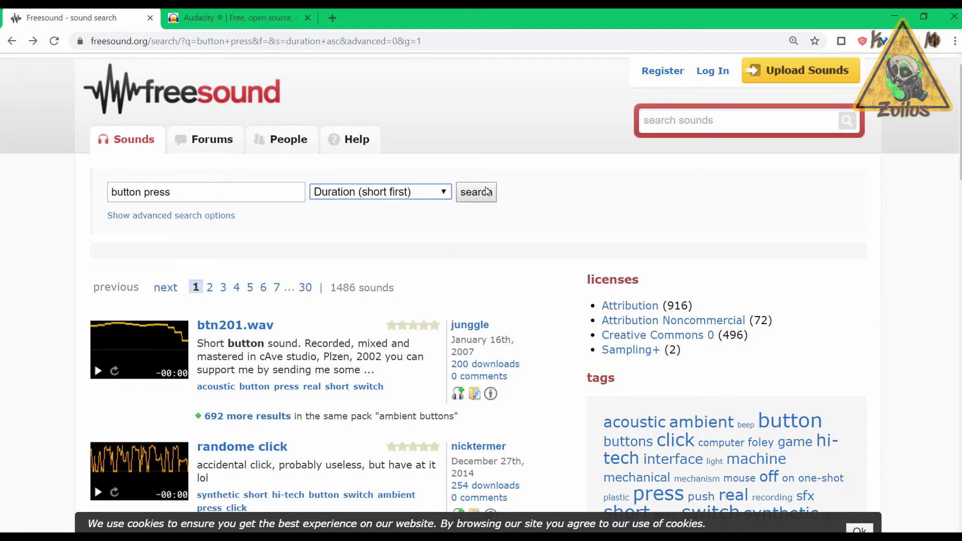
Browse the short button press sounds on Freesound and preview Click 01_Minimal UI Sounds.
scroll(442, 282, down, 1)
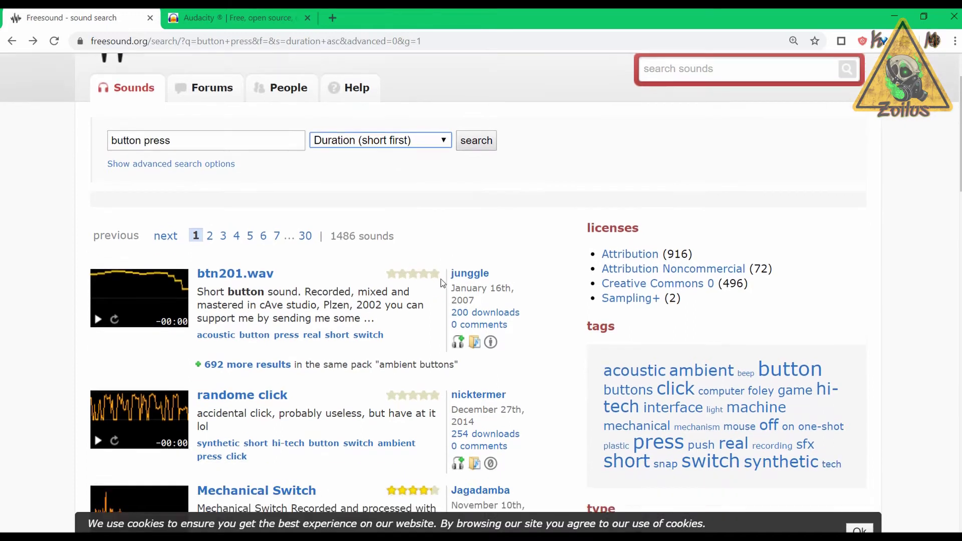
scroll(198, 397, up, 1)
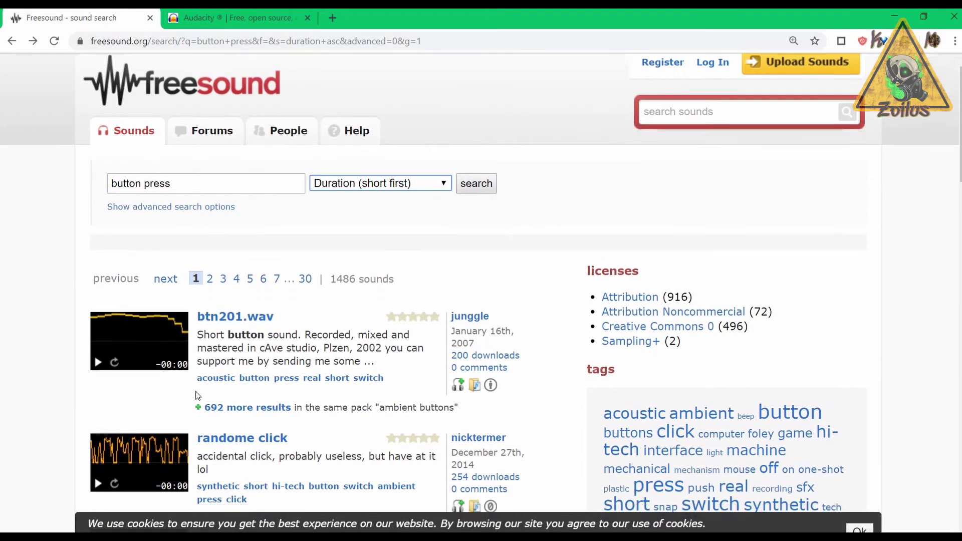
scroll(240, 304, down, 4)
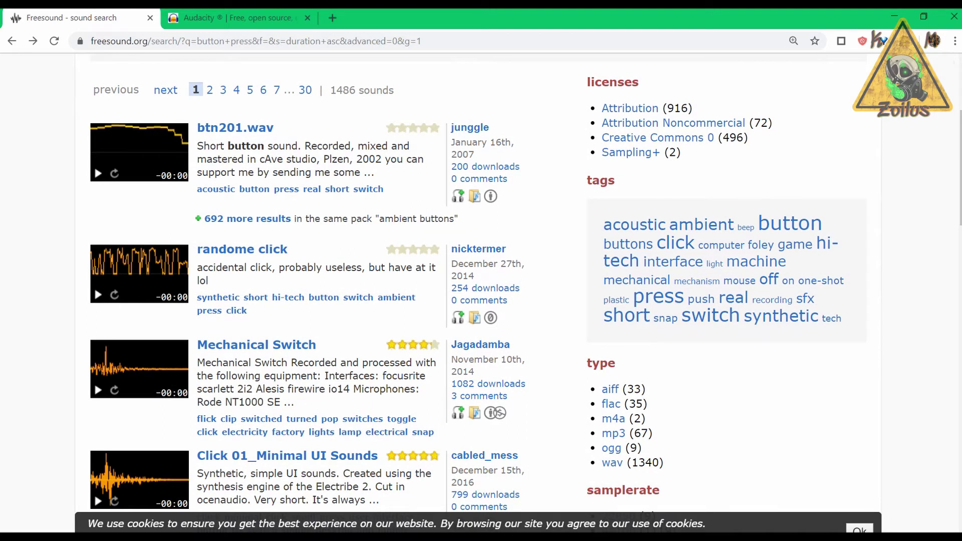
scroll(170, 280, down, 1)
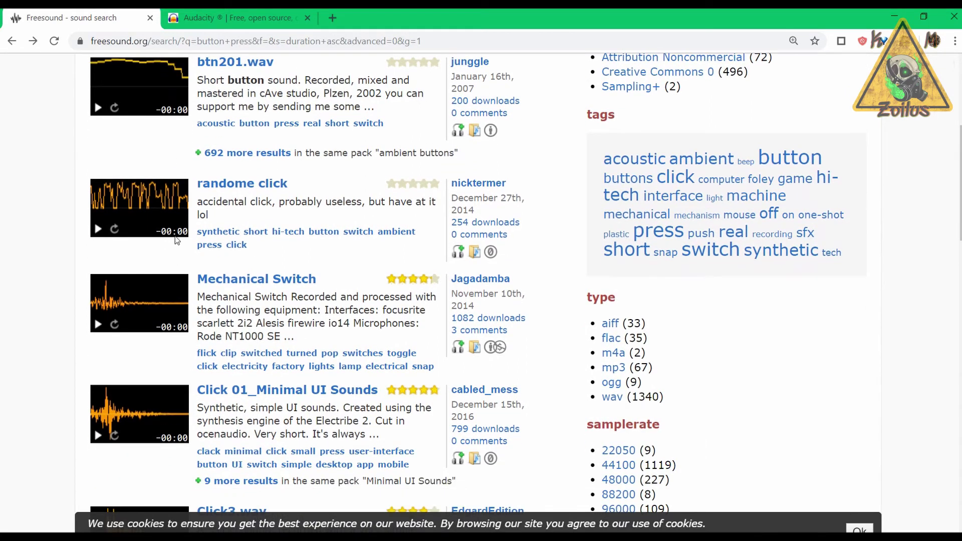
scroll(197, 269, down, 1)
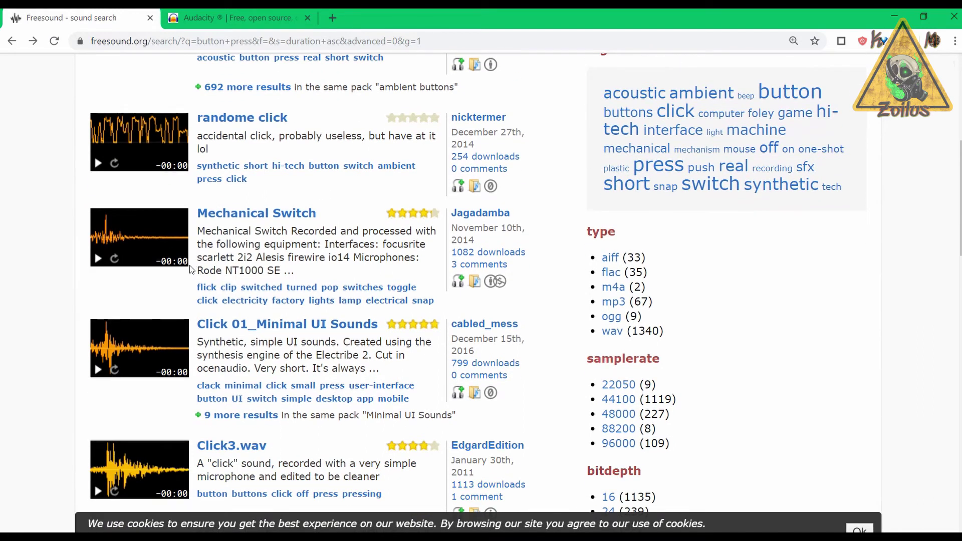
scroll(190, 269, down, 1)
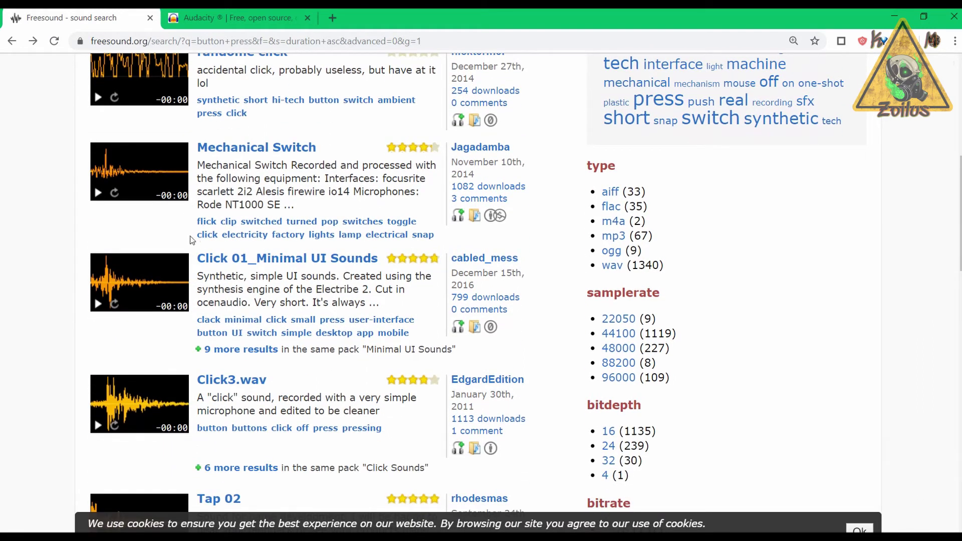
scroll(190, 239, down, 2)
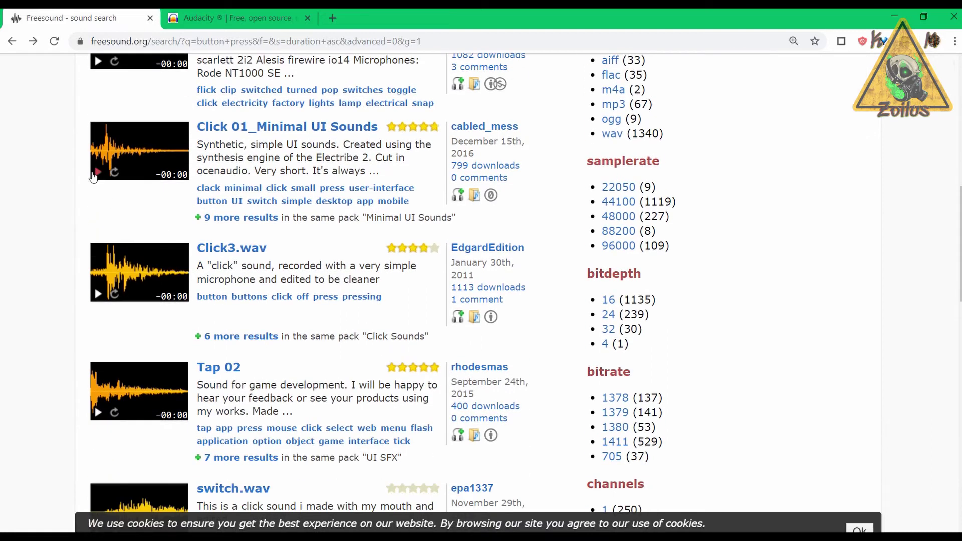
click(96, 173)
scroll(174, 211, up, 1)
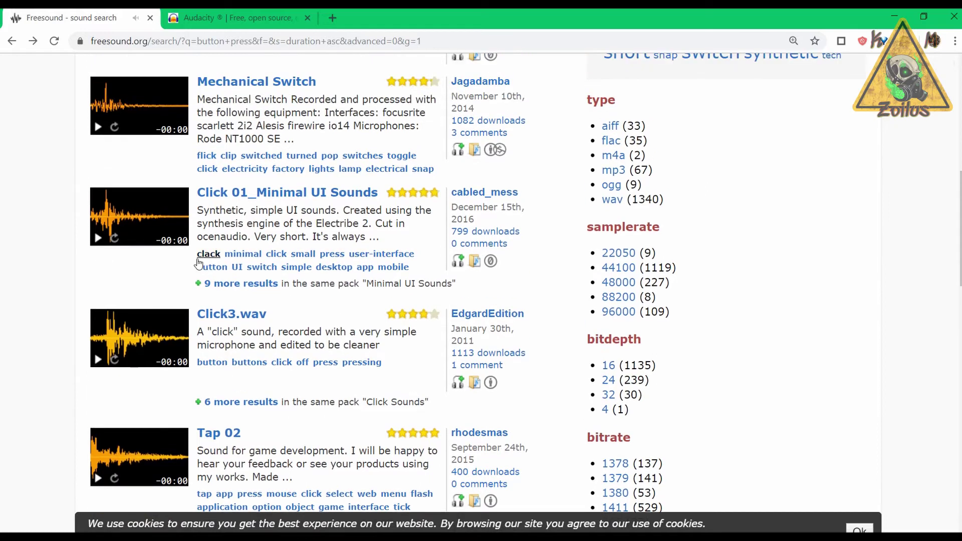
Open the Click 01_Minimal UI Sounds page and review its description, license and file details.
click(272, 193)
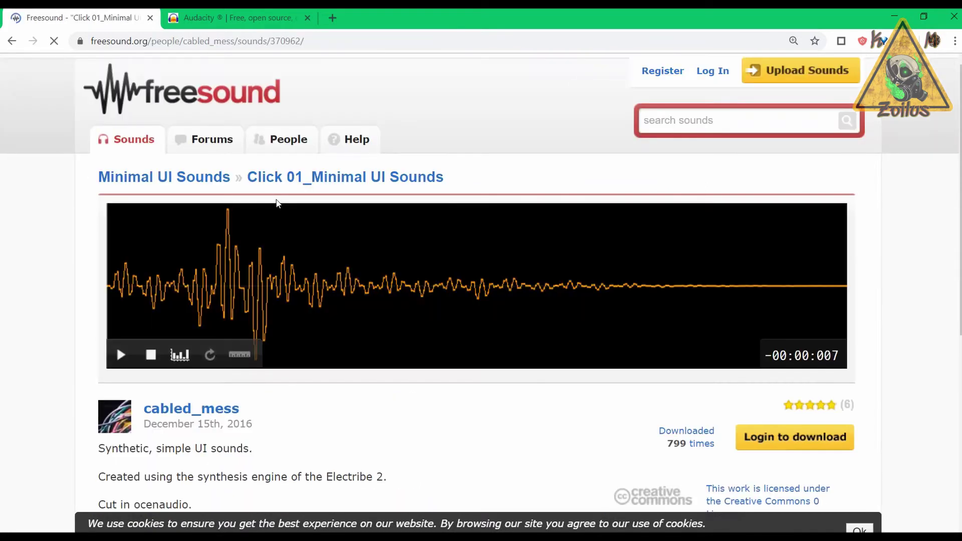
scroll(429, 275, down, 3)
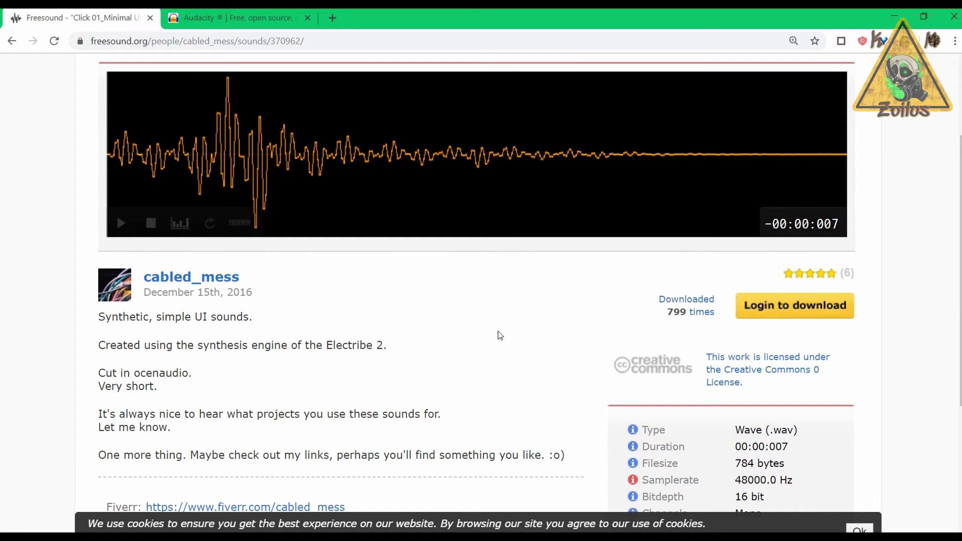
scroll(499, 335, up, 3)
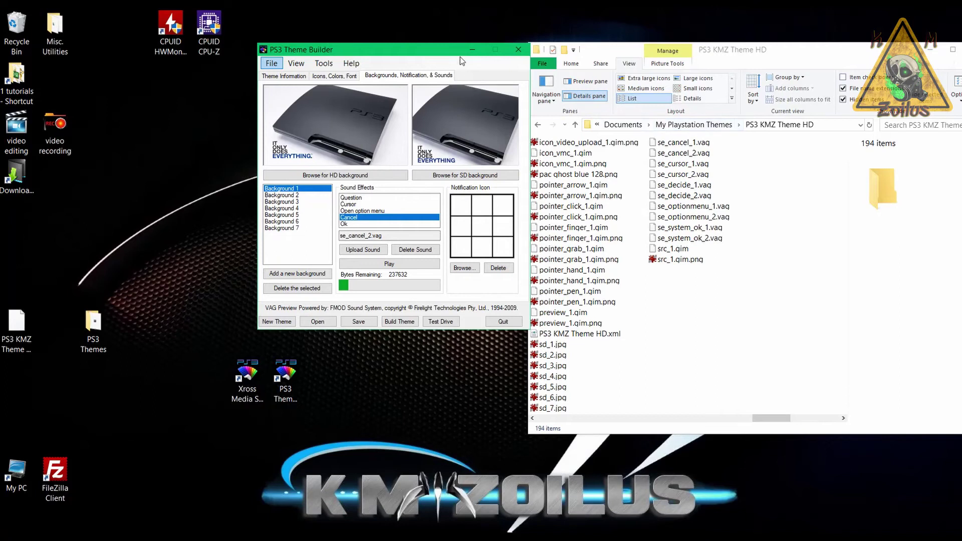
Launch MFAudio.exe from the PS3 Themes desktop folder, close that folder and place MFAudio beside PS3 Theme Builder.
drag(455, 50, 439, 53)
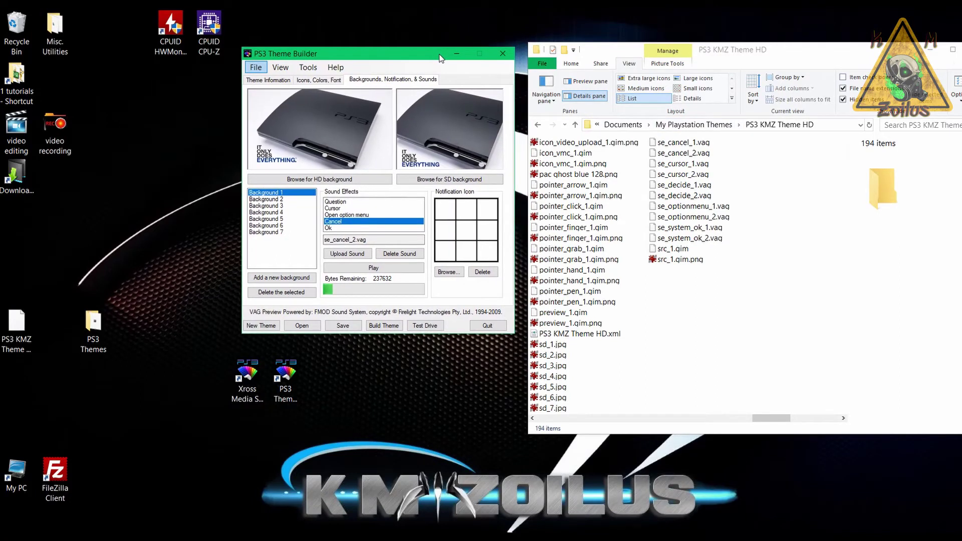
drag(419, 52, 425, 49)
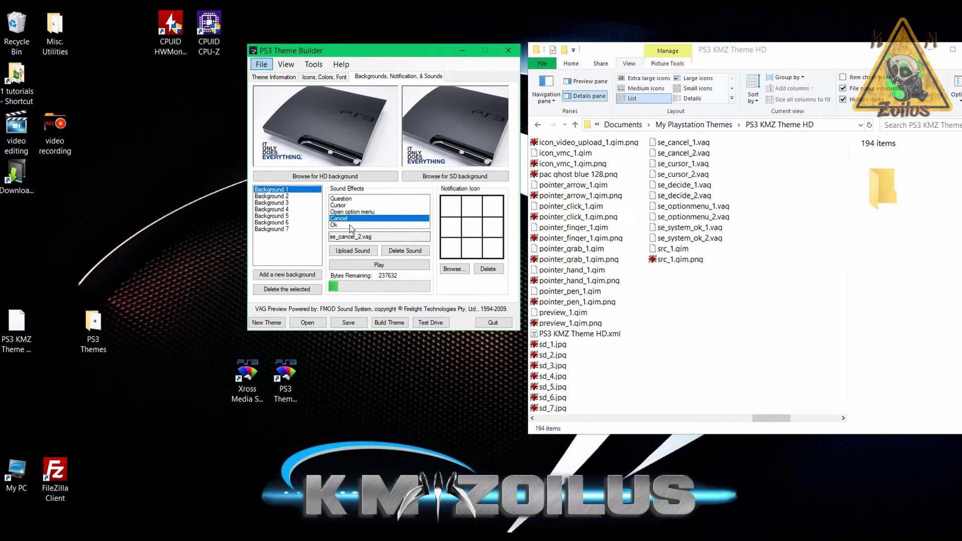
double_click(102, 330)
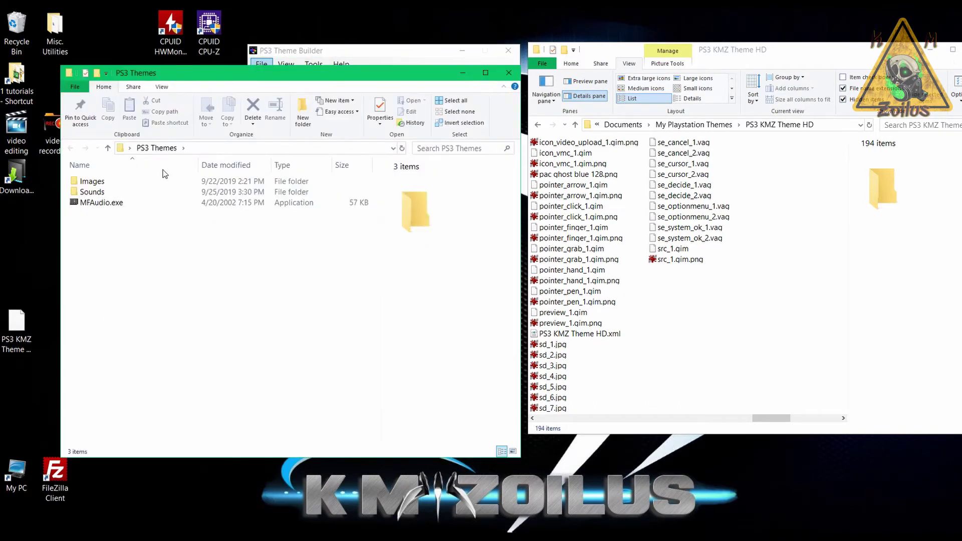
drag(199, 80, 499, 89)
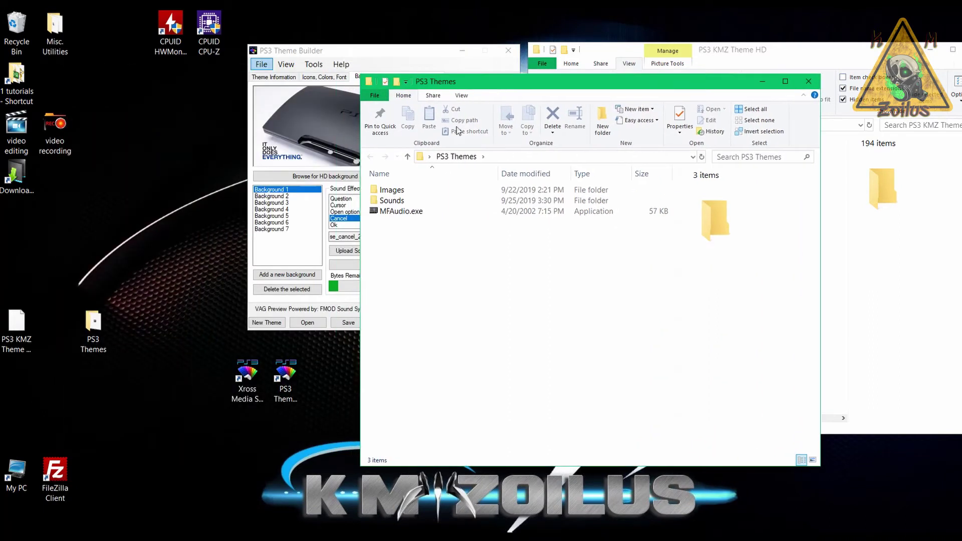
mouse_move(414, 214)
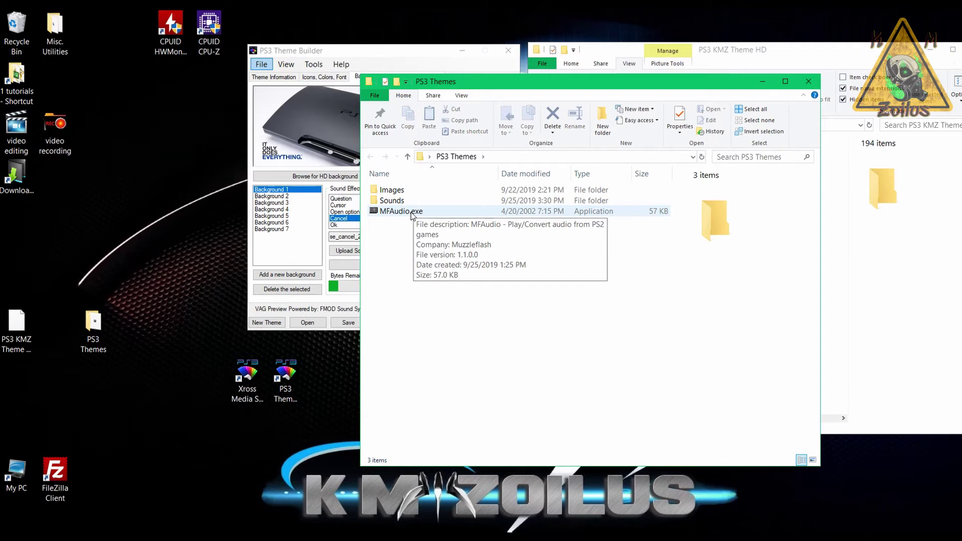
double_click(413, 213)
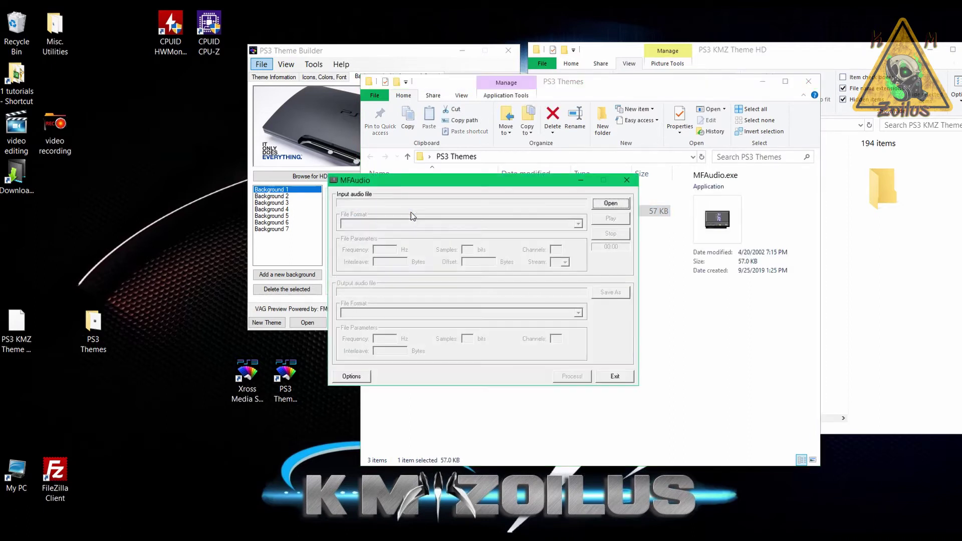
click(807, 81)
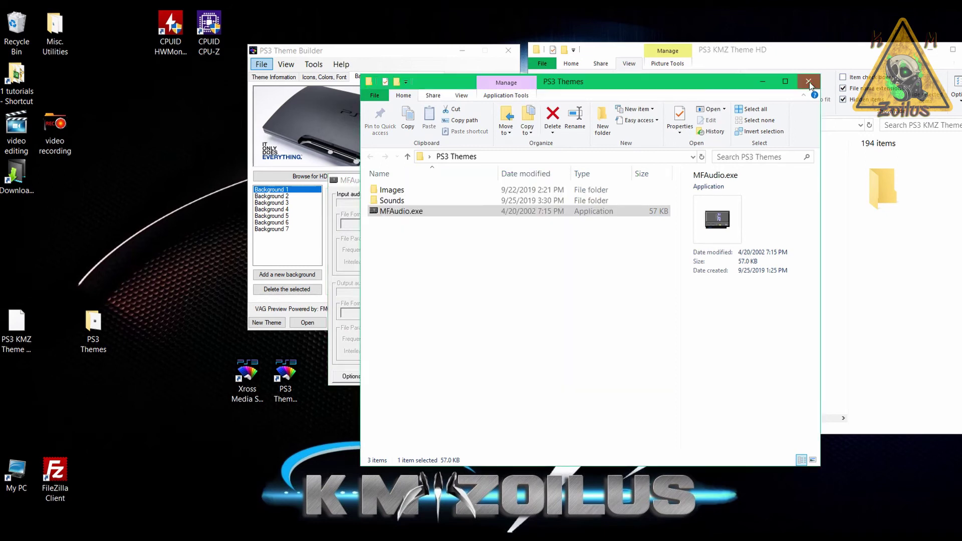
drag(474, 186, 653, 187)
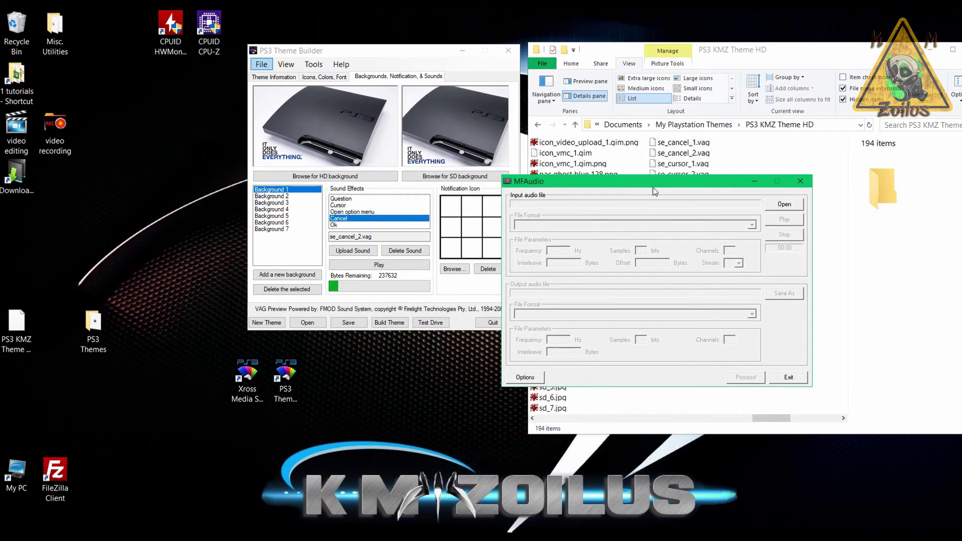
Load 370962__cabled-mess__click-01-minimal-ui-sounds.wav from the PS3 Themes Sounds folder as the input audio file.
click(784, 204)
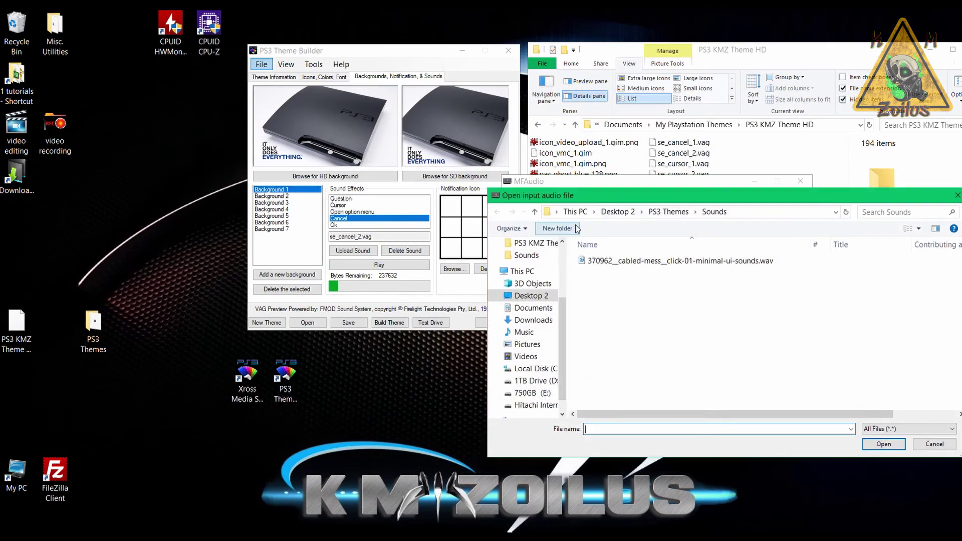
drag(614, 196, 244, 143)
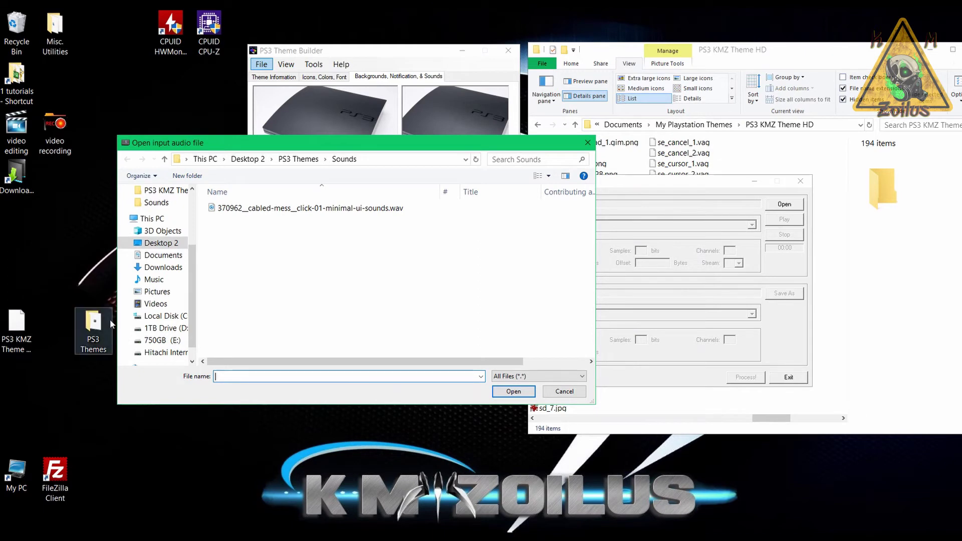
click(247, 160)
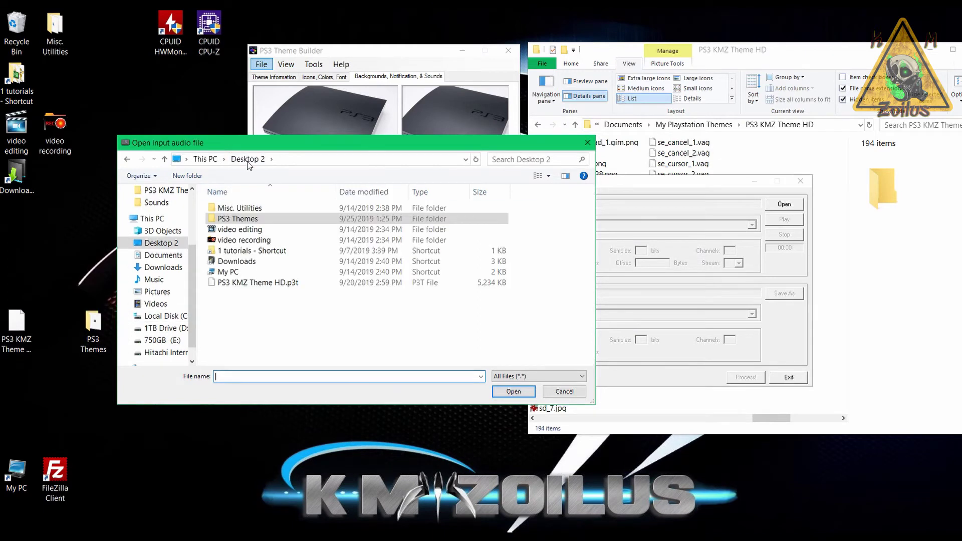
double_click(232, 219)
double_click(231, 220)
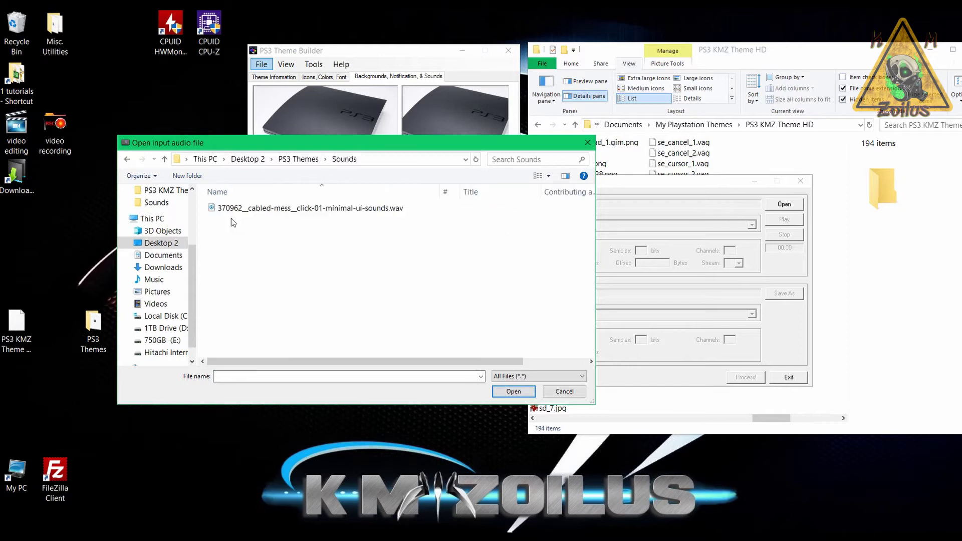
click(329, 209)
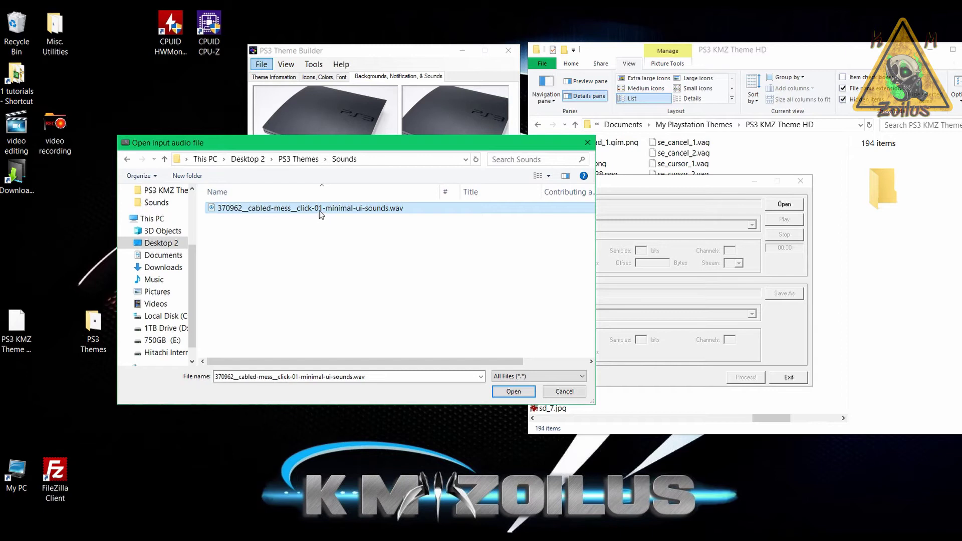
click(499, 390)
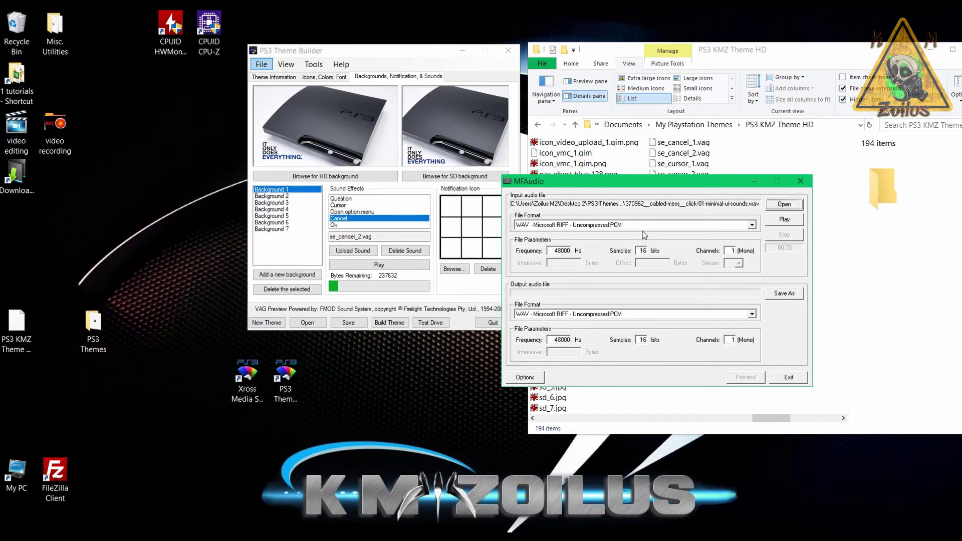
Play the loaded input sound and check its frequency parameter.
click(778, 223)
drag(548, 250, 571, 249)
click(562, 254)
click(751, 314)
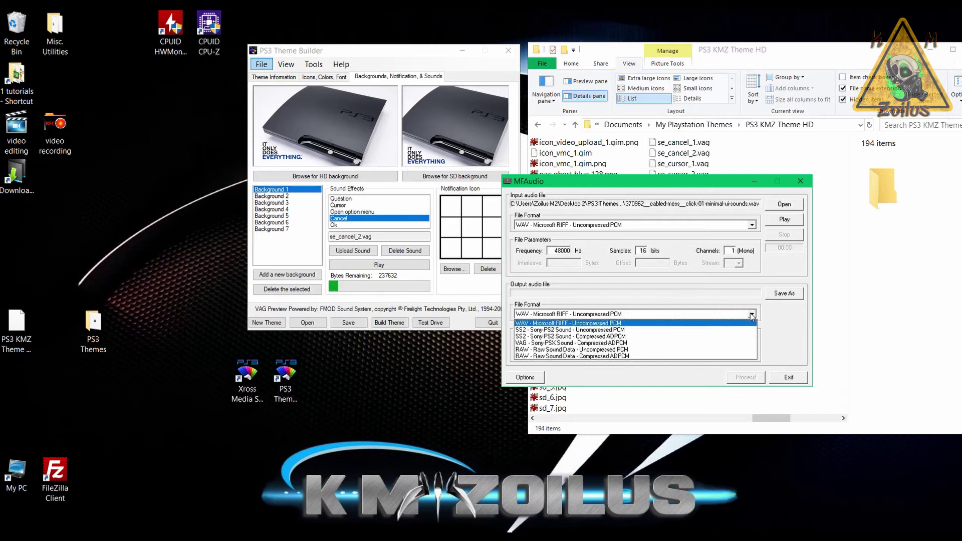
click(589, 345)
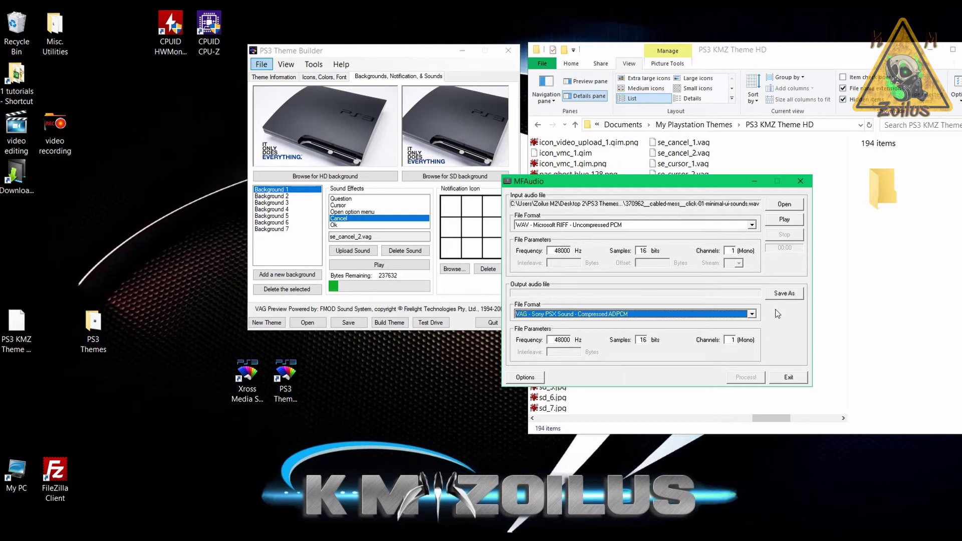
click(782, 294)
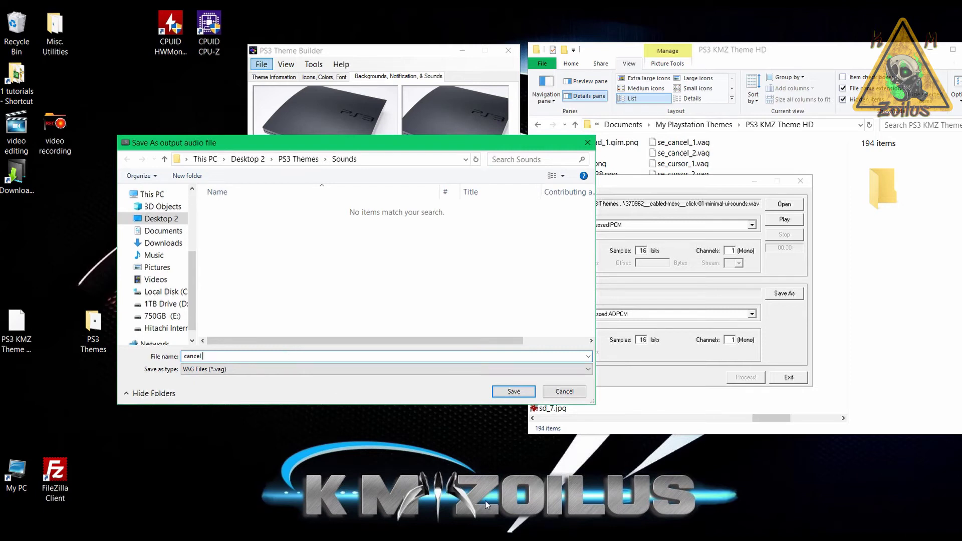
click(564, 393)
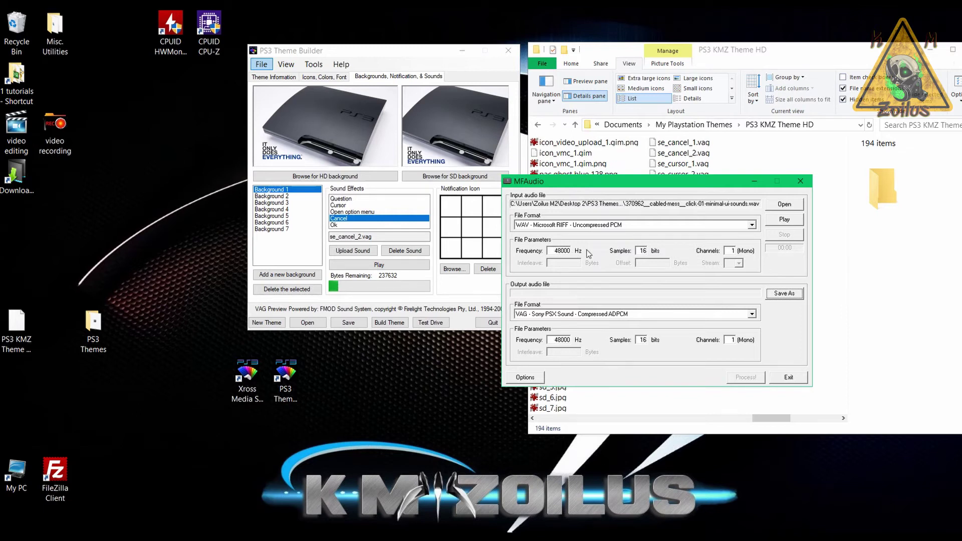
click(801, 184)
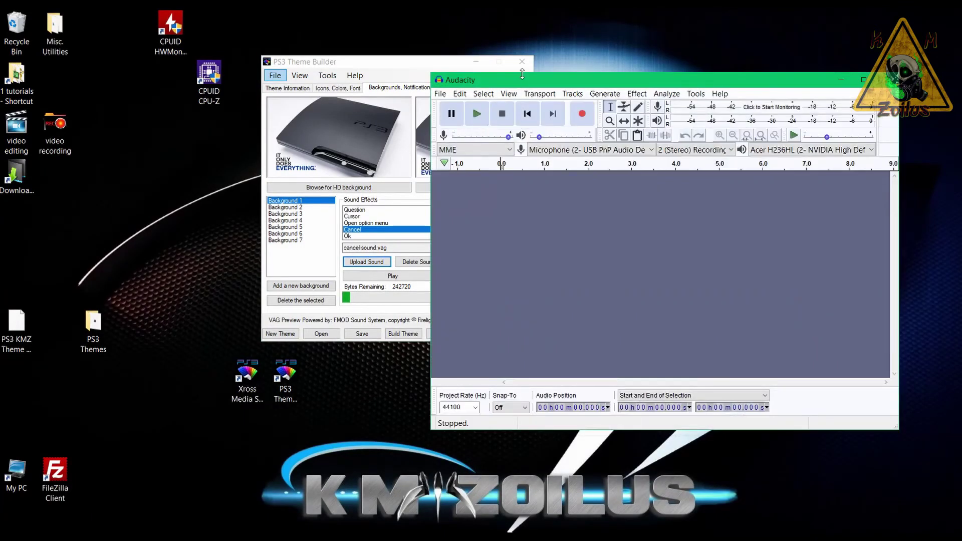
Import 370962__cabled-mess__click-01-minimal-ui-sounds.wav from the PS3 Themes Sounds folder into Audacity and close the folder.
drag(481, 80, 541, 86)
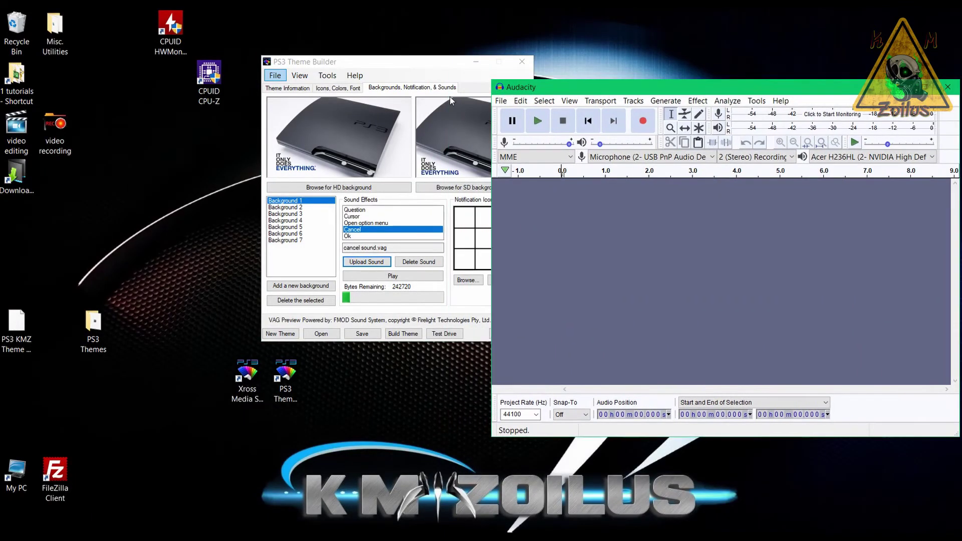
double_click(98, 337)
drag(563, 69, 149, 95)
click(57, 215)
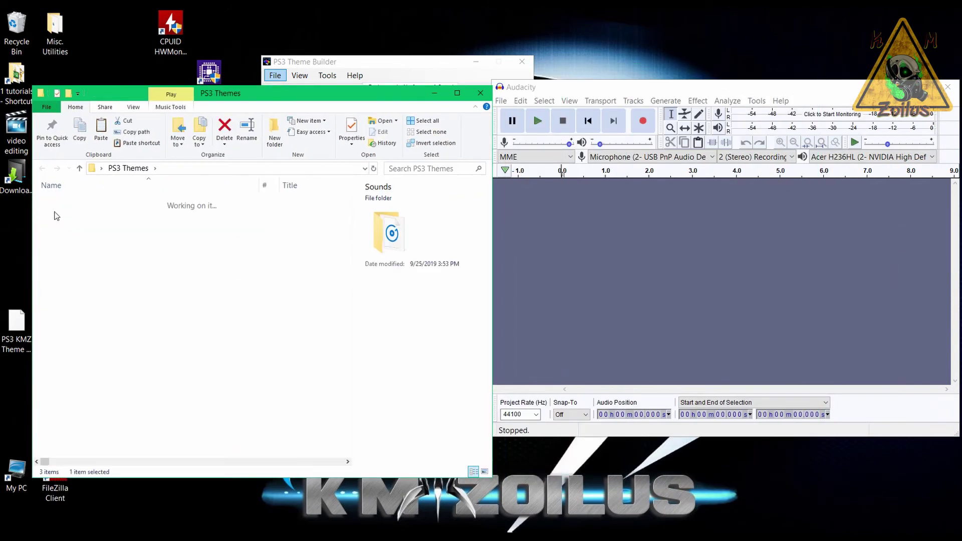
double_click(56, 215)
drag(76, 202, 593, 267)
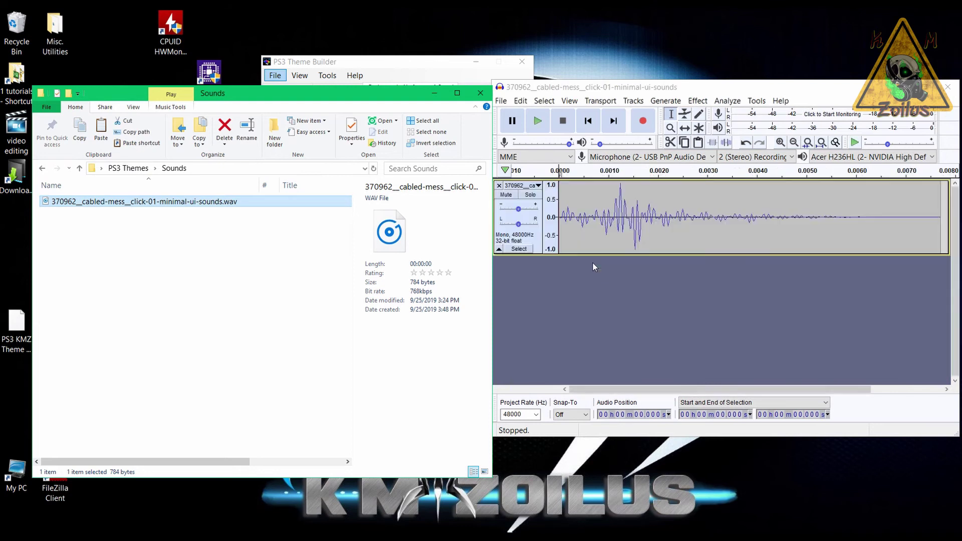
click(480, 94)
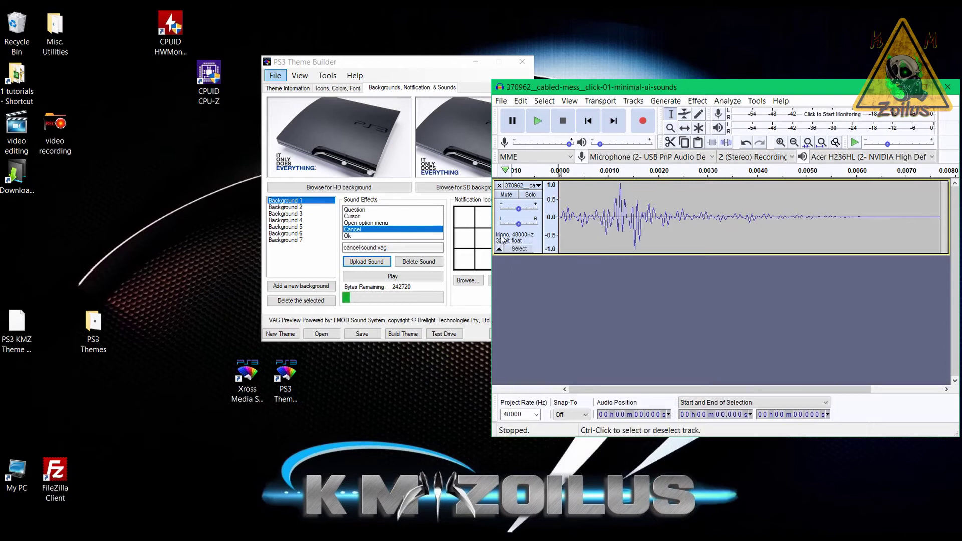
Set the Audacity project rate to 44100 Hz for the imported click sound.
click(539, 239)
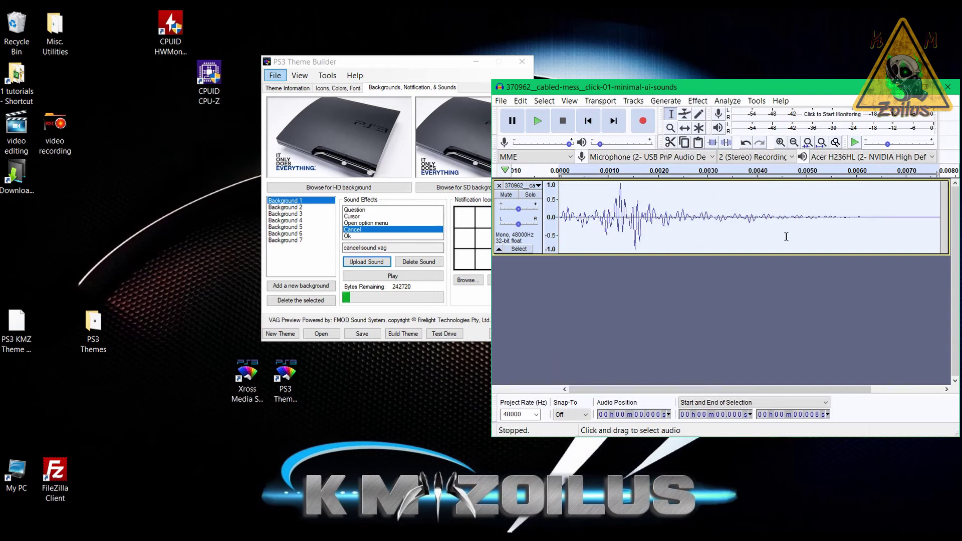
click(638, 102)
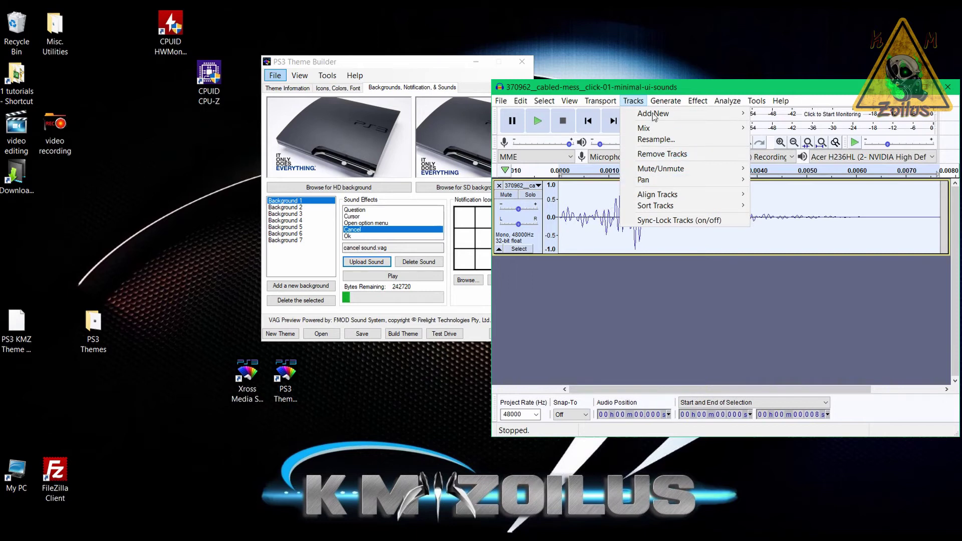
click(617, 275)
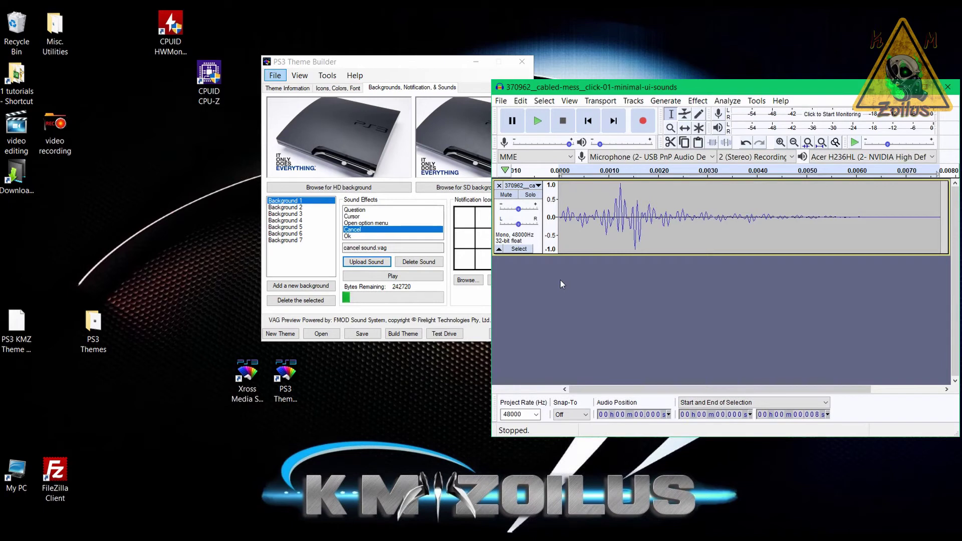
click(536, 416)
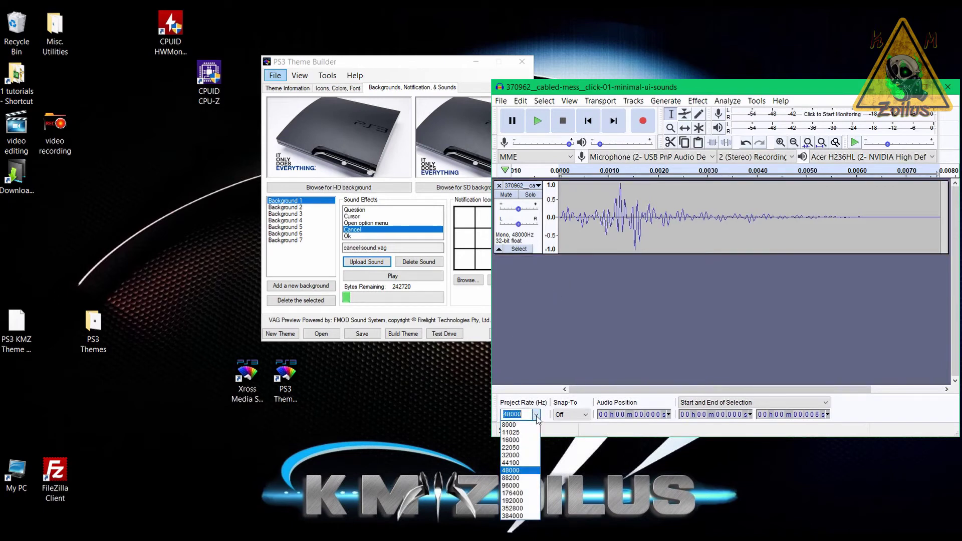
click(526, 463)
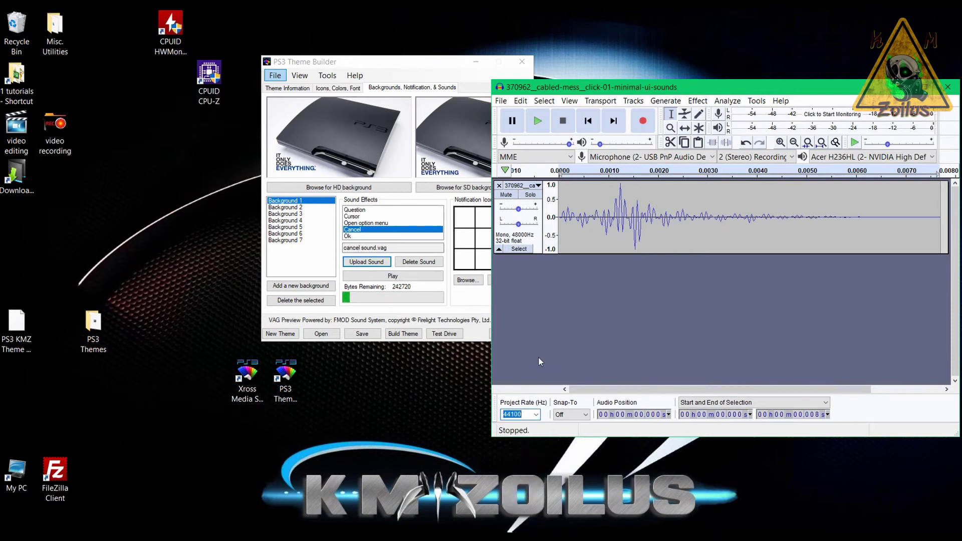
Export the sound as a signed 16-bit PCM WAV, replacing the original file in Sounds and leaving the metadata tags empty.
click(500, 101)
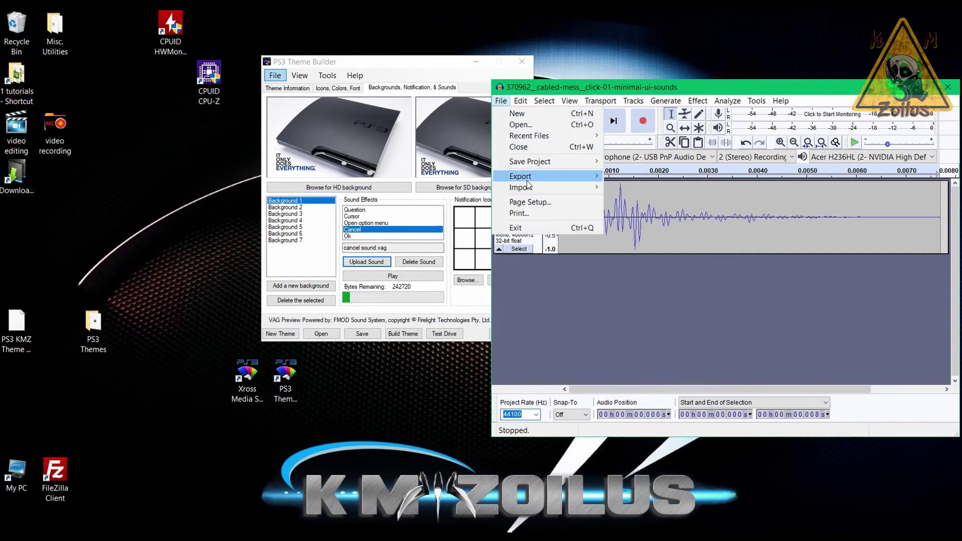
mouse_move(529, 180)
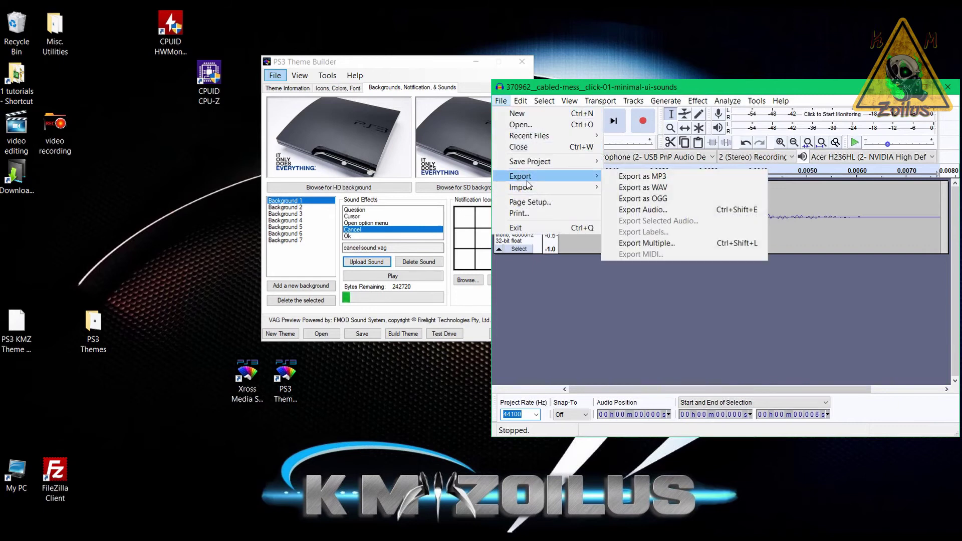
click(651, 190)
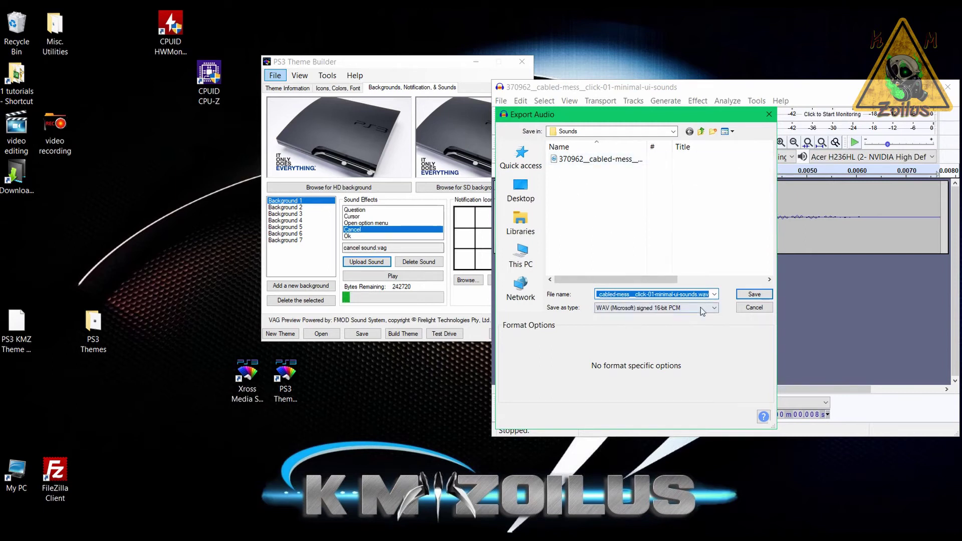
click(745, 294)
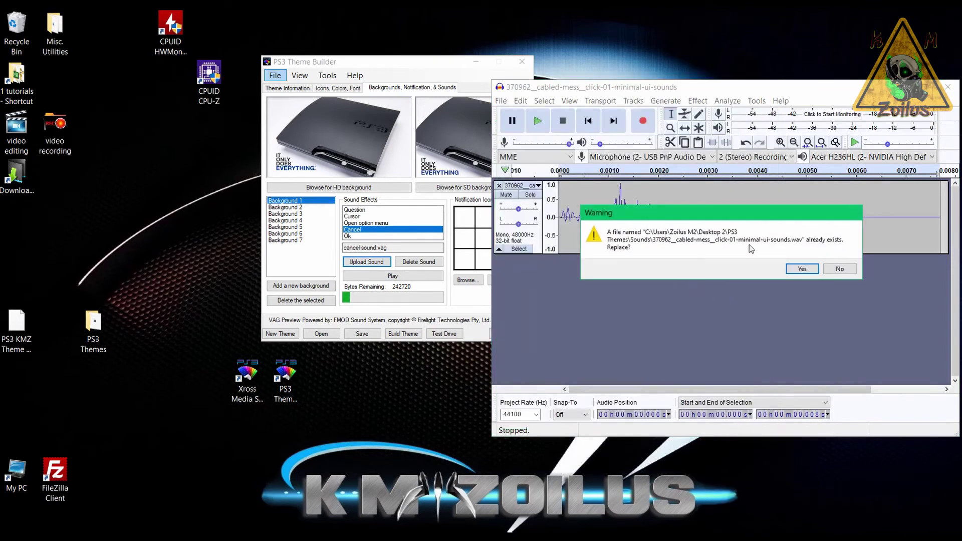
click(800, 269)
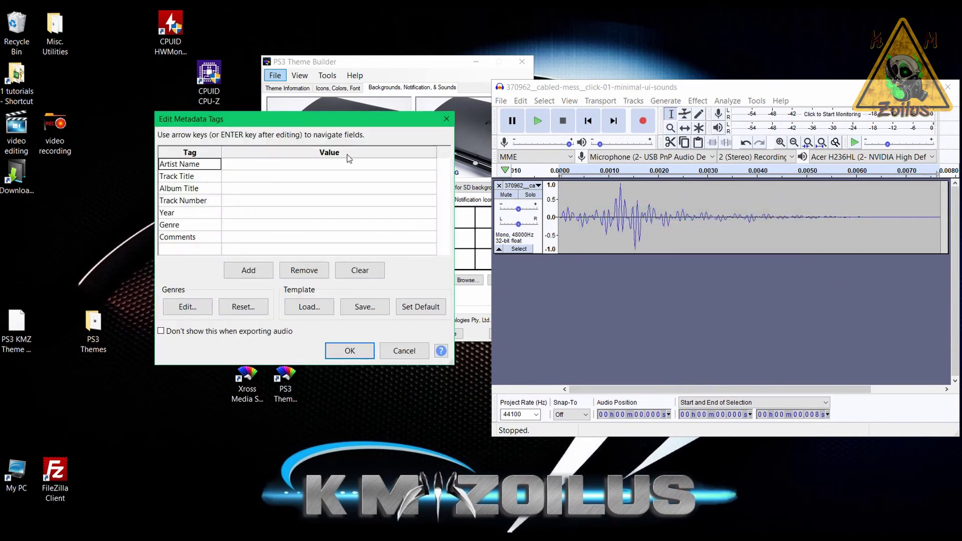
click(350, 351)
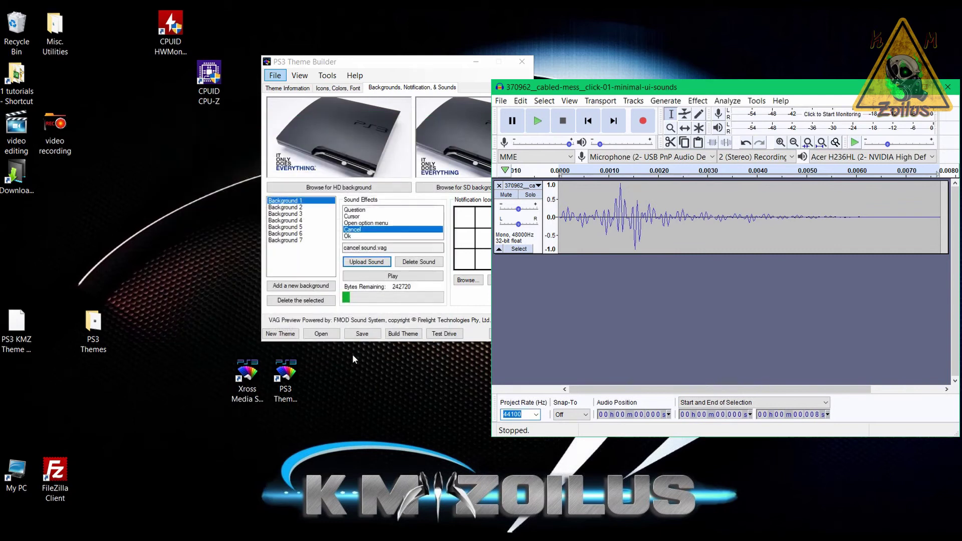
Keep Audacity open and remove the click sound's track from the project.
drag(694, 89, 609, 90)
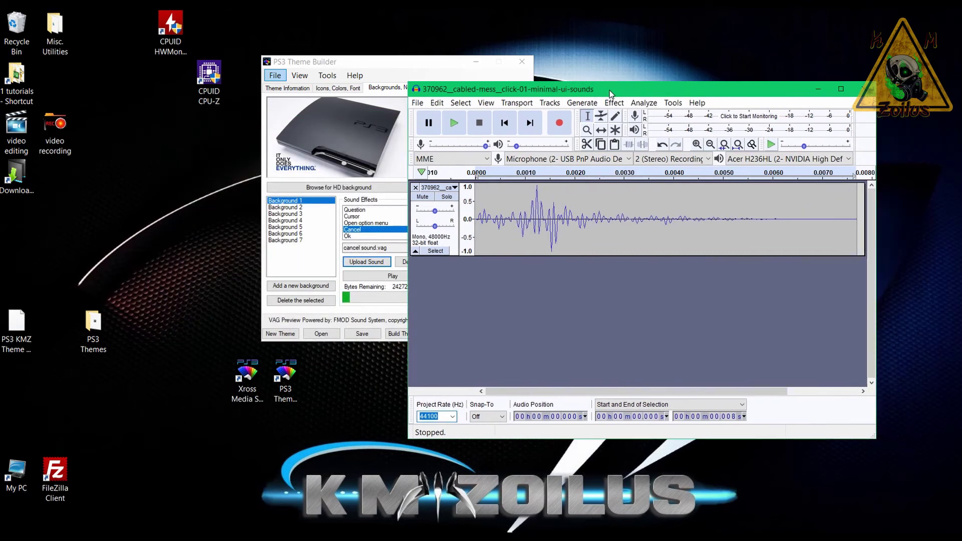
click(863, 88)
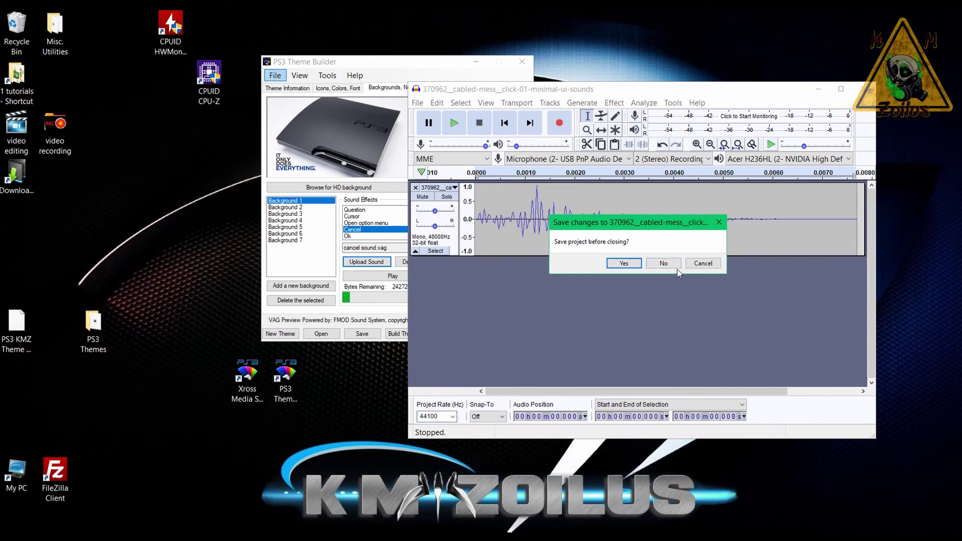
click(703, 263)
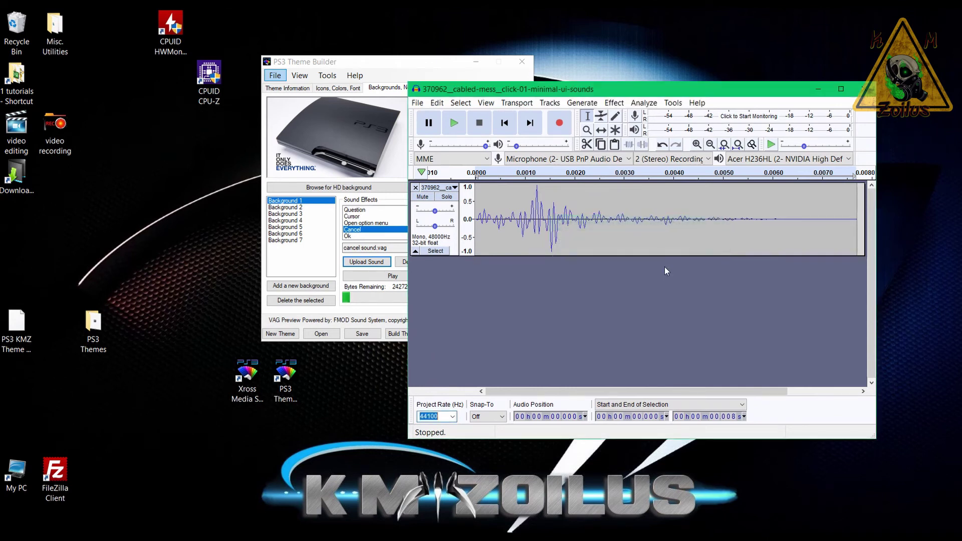
click(416, 187)
Compare the two WAV files in the Sounds folder and load the re-exported one into Audacity to check its sample rate.
double_click(101, 323)
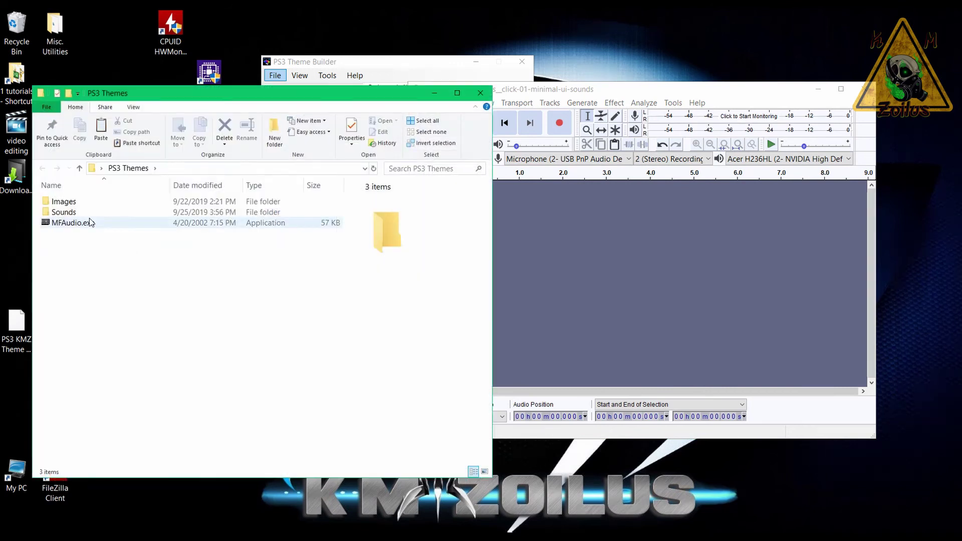
double_click(88, 214)
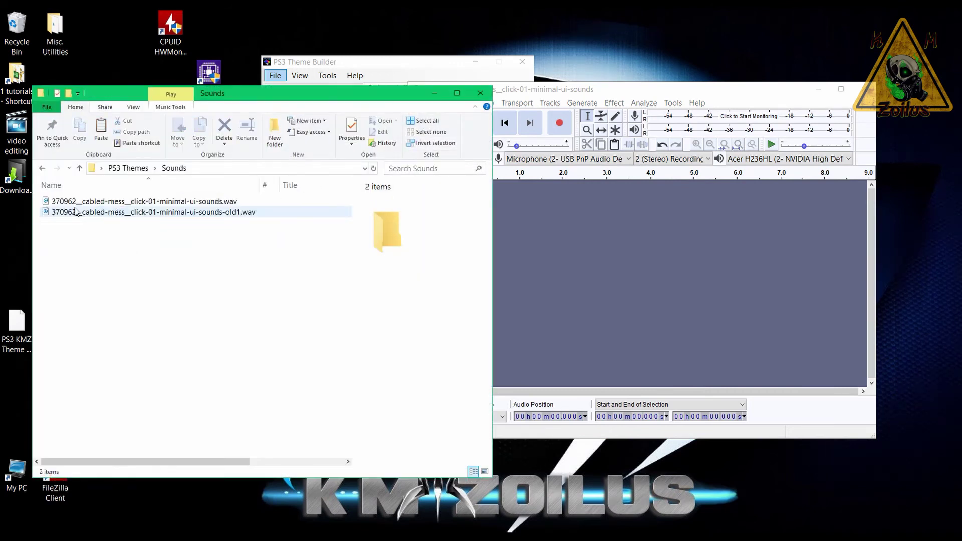
click(227, 218)
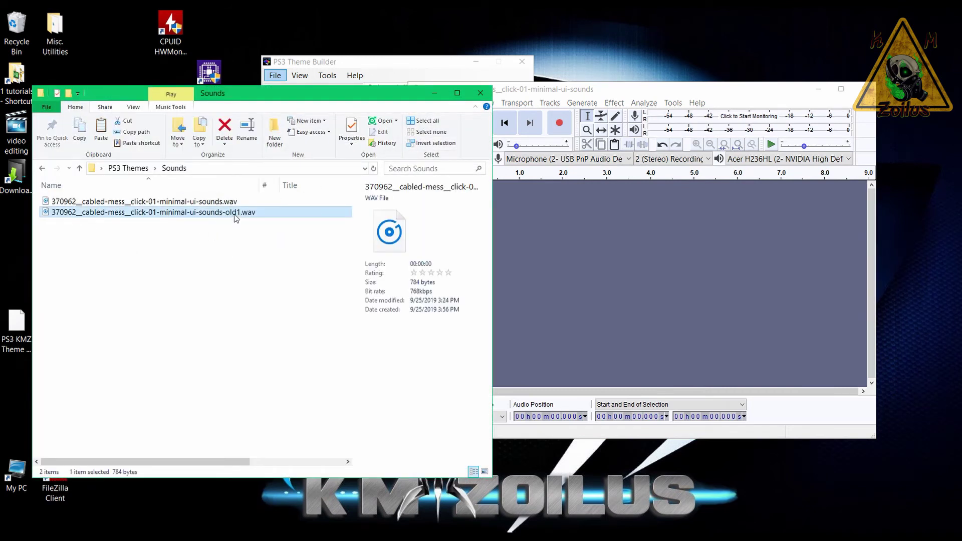
click(167, 202)
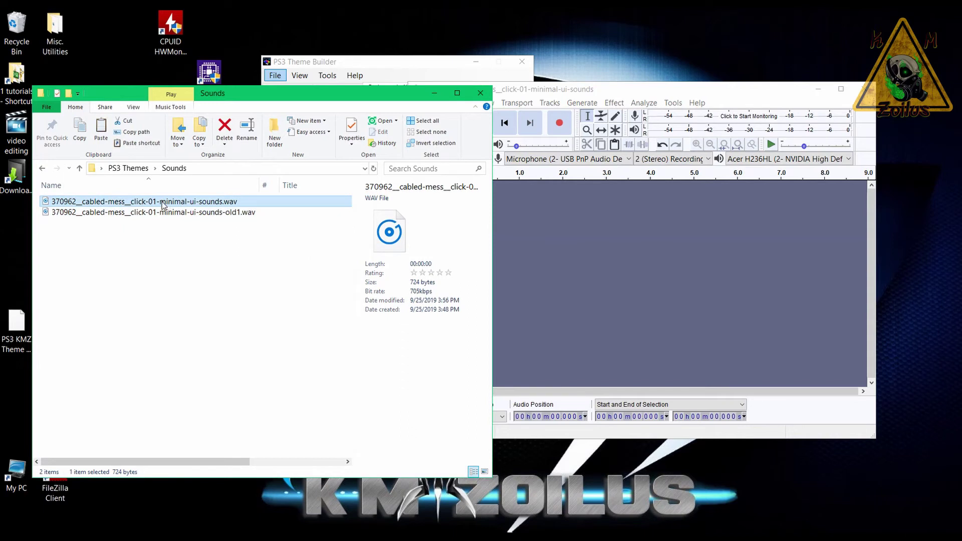
drag(169, 205, 587, 239)
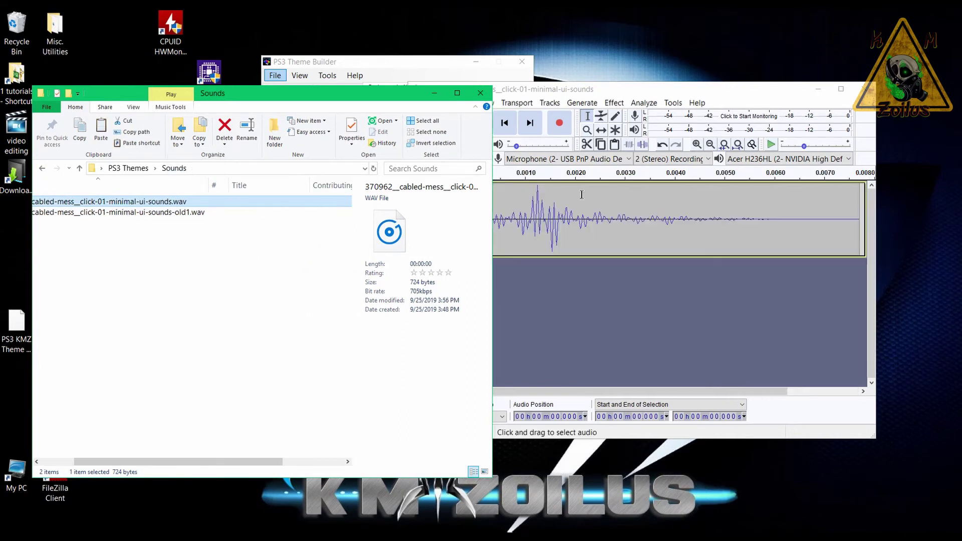
click(579, 95)
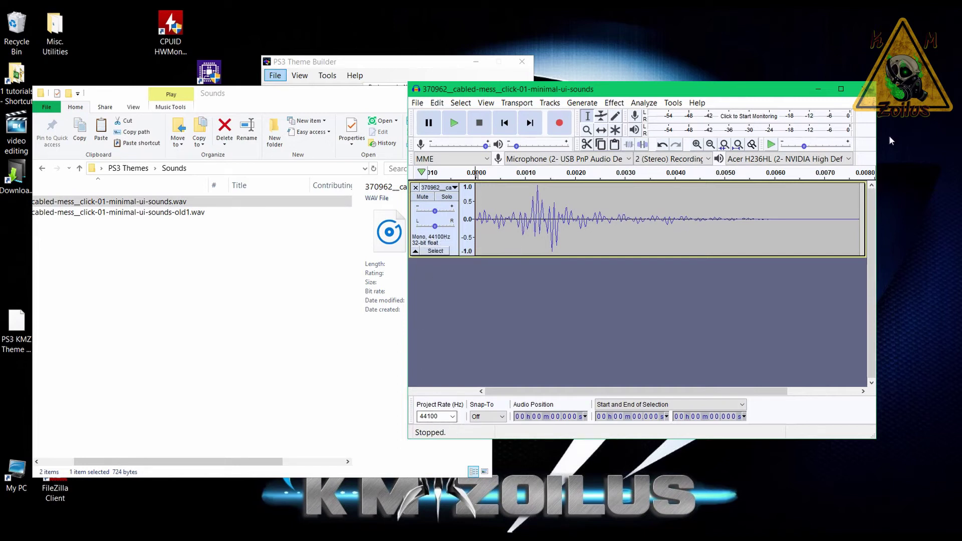
Close Audacity without saving the project and delete 370962__cabled-mess__click-01-minimal-ui-sounds-old1.wav from the Sounds folder.
click(862, 88)
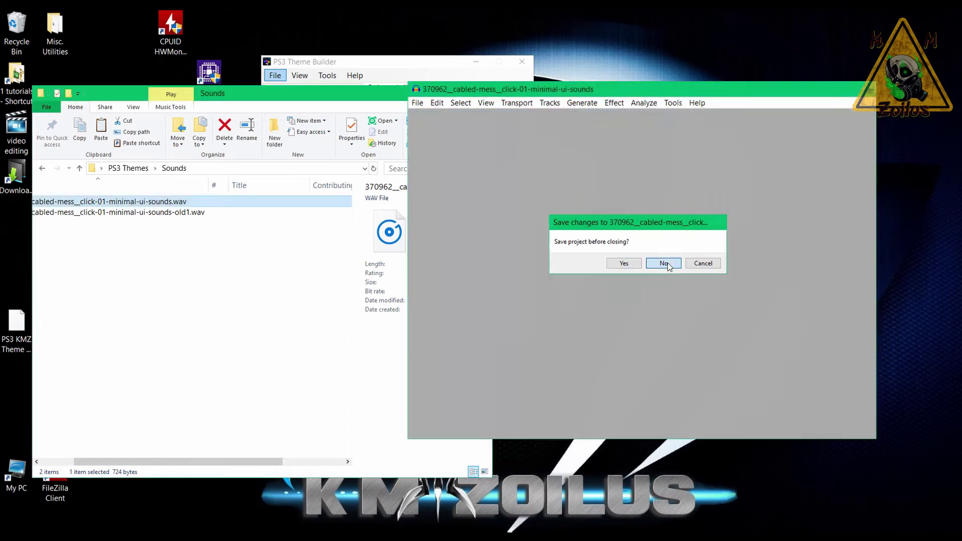
click(667, 263)
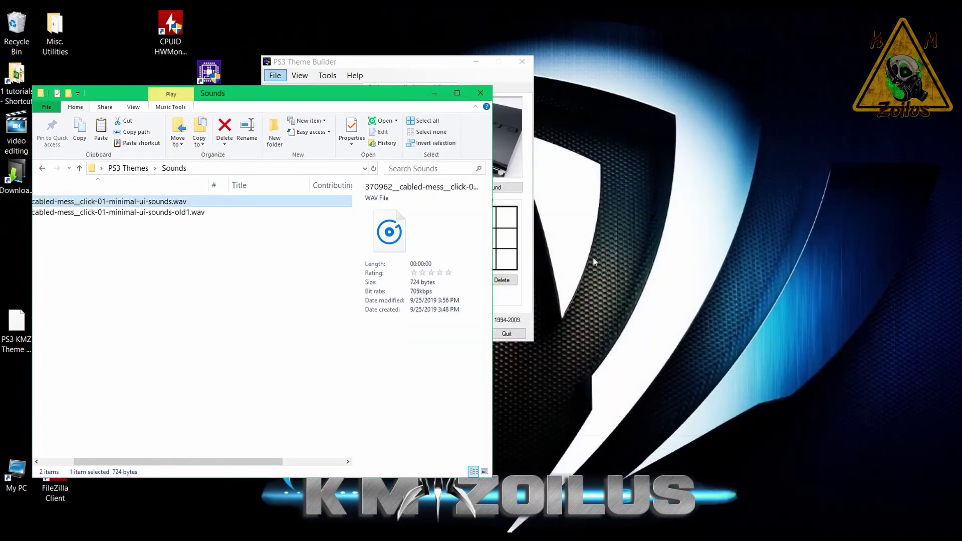
click(170, 215)
key(Delete)
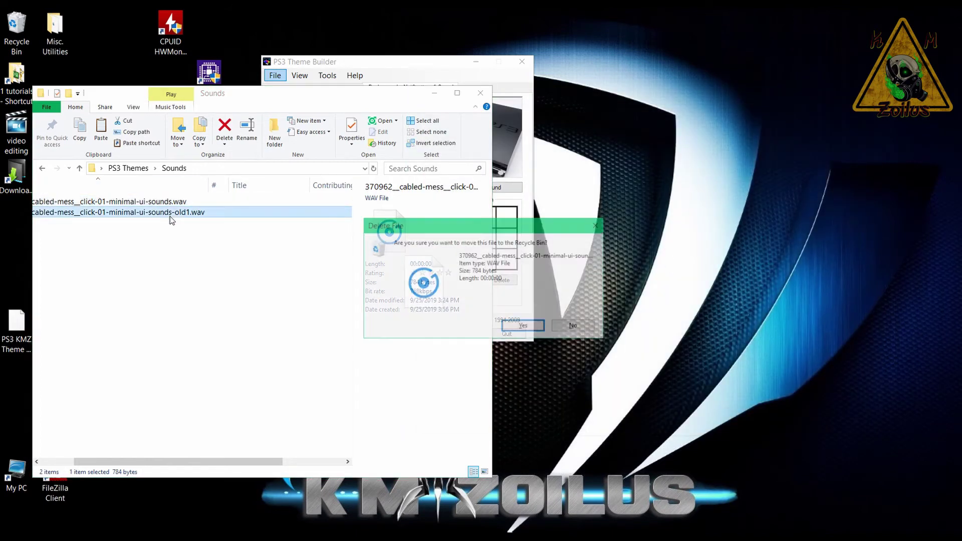
key(Return)
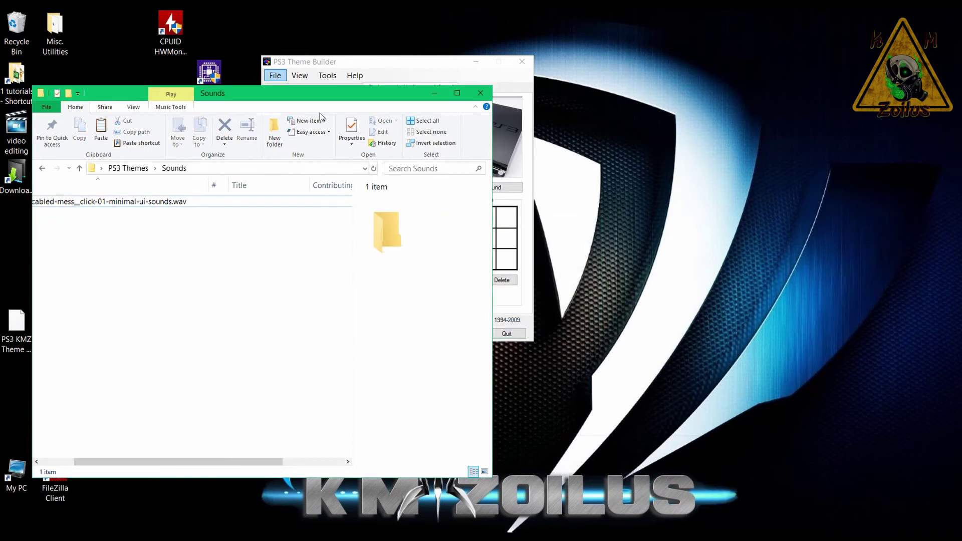
click(481, 93)
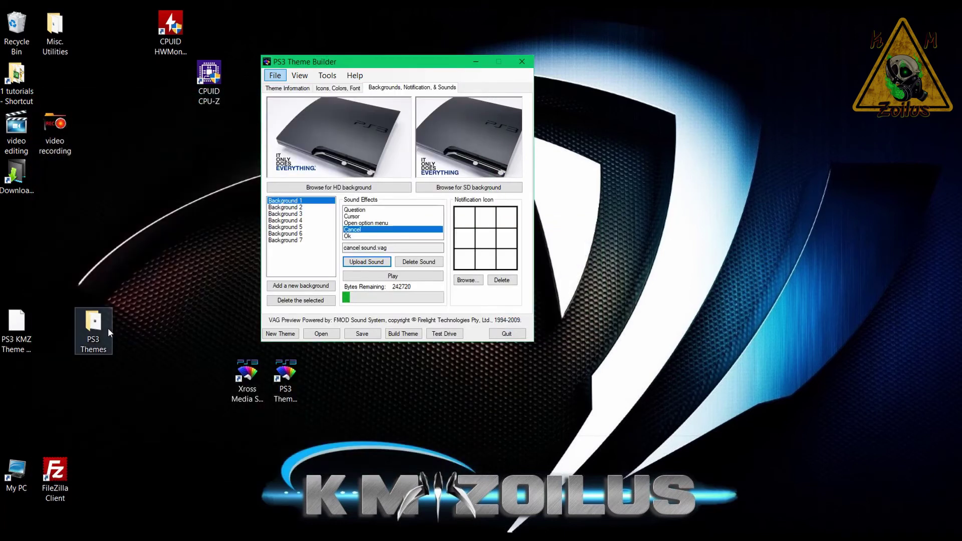
Launch MFAudio.exe from the PS3 Themes desktop folder.
double_click(107, 328)
double_click(88, 224)
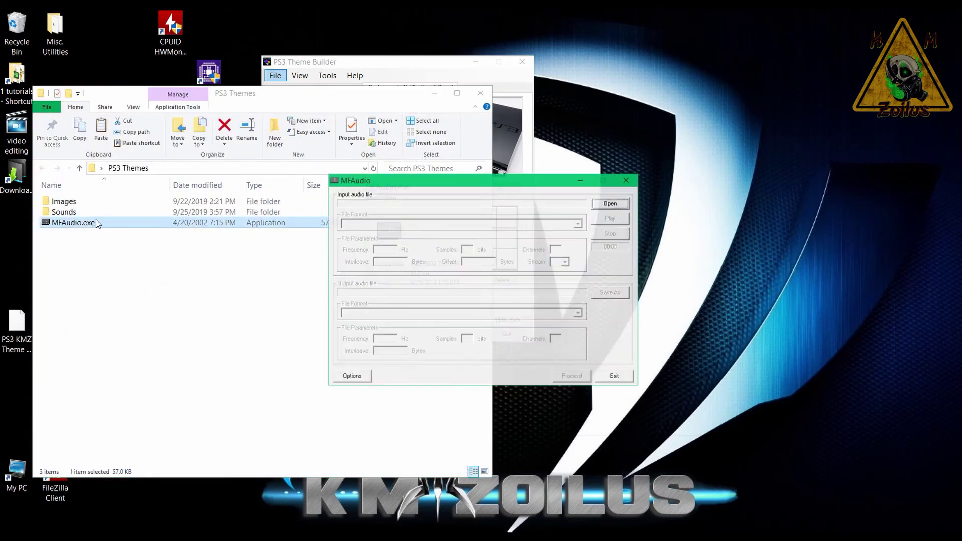
Close the PS3 Themes folder window and load 370962__cabled-mess__click-01-minimal-ui-sounds.wav from the Sounds folder as MFAudio's input audio file.
click(480, 95)
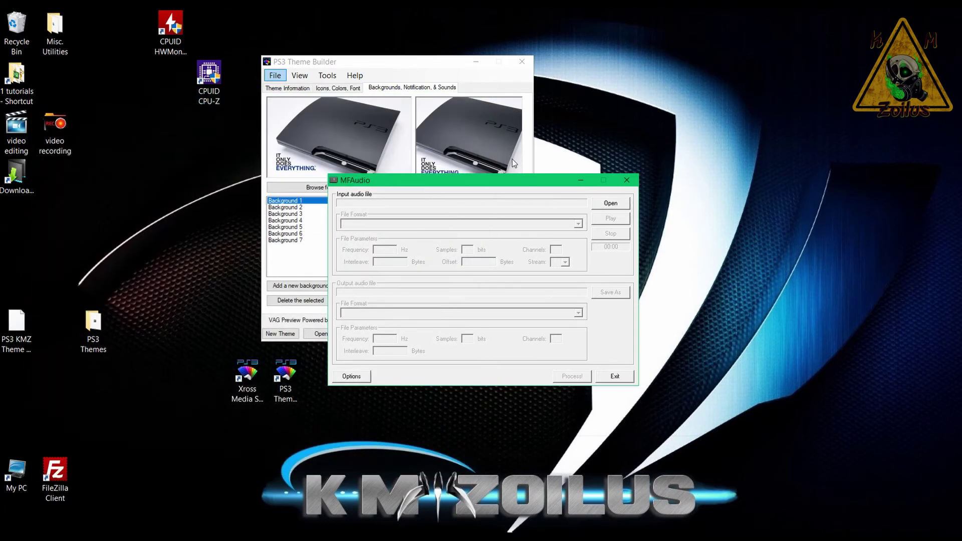
drag(508, 186, 610, 183)
click(716, 204)
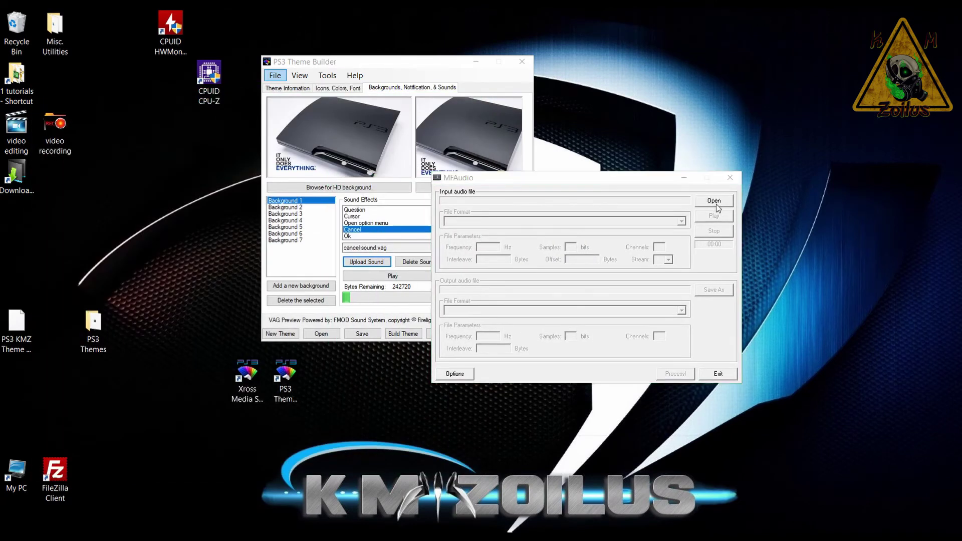
click(556, 257)
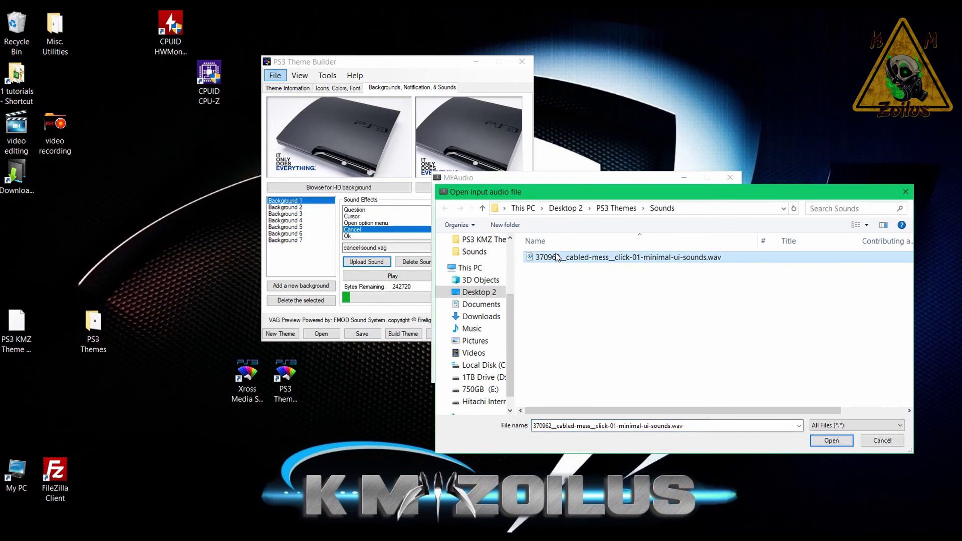
double_click(555, 257)
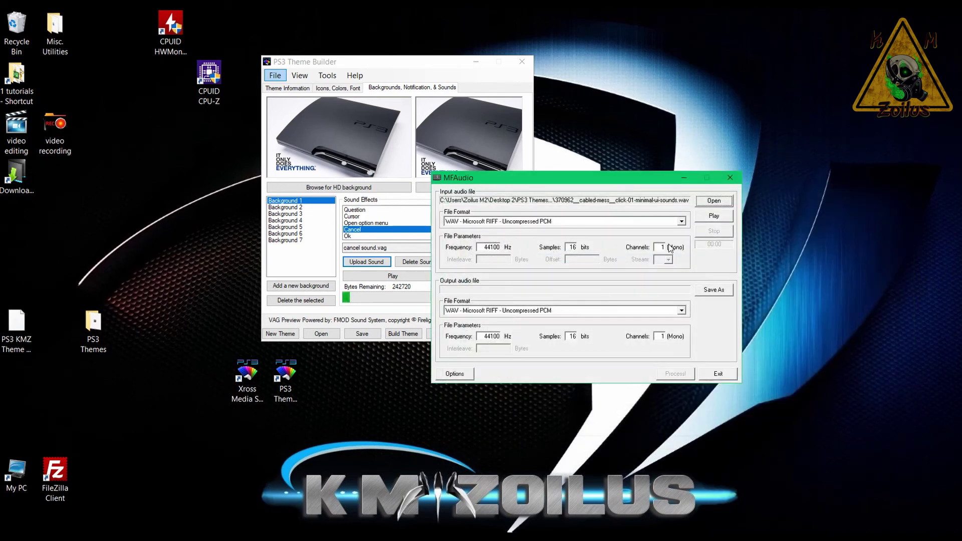
Set the output format to VAG - Sony PSX Sound - Compressed ADPCM and name the output file "cancel sound" in the Sounds folder.
click(682, 311)
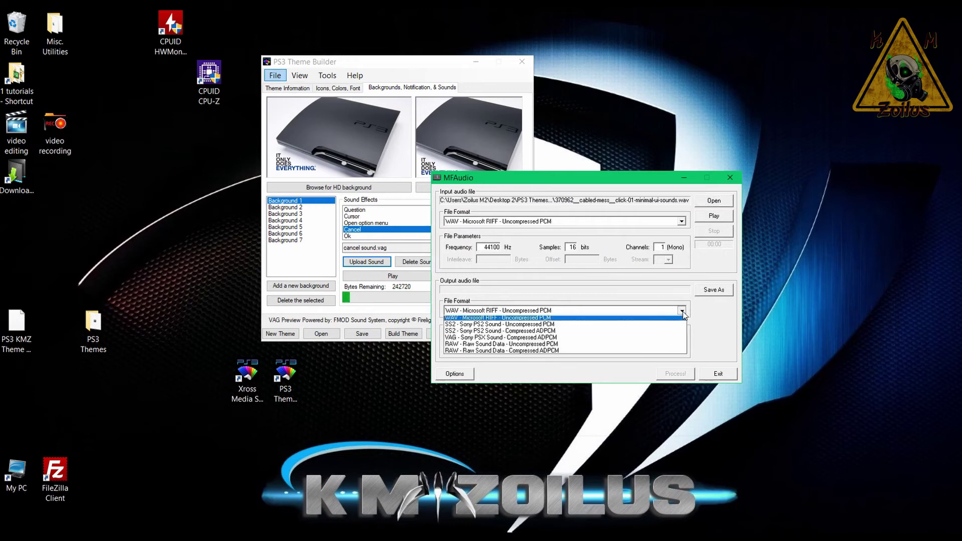
click(513, 340)
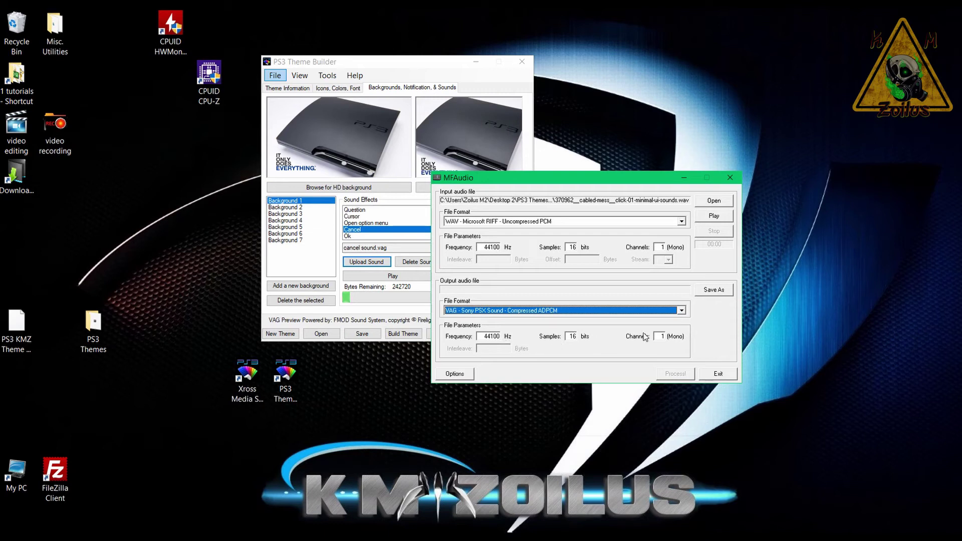
click(715, 289)
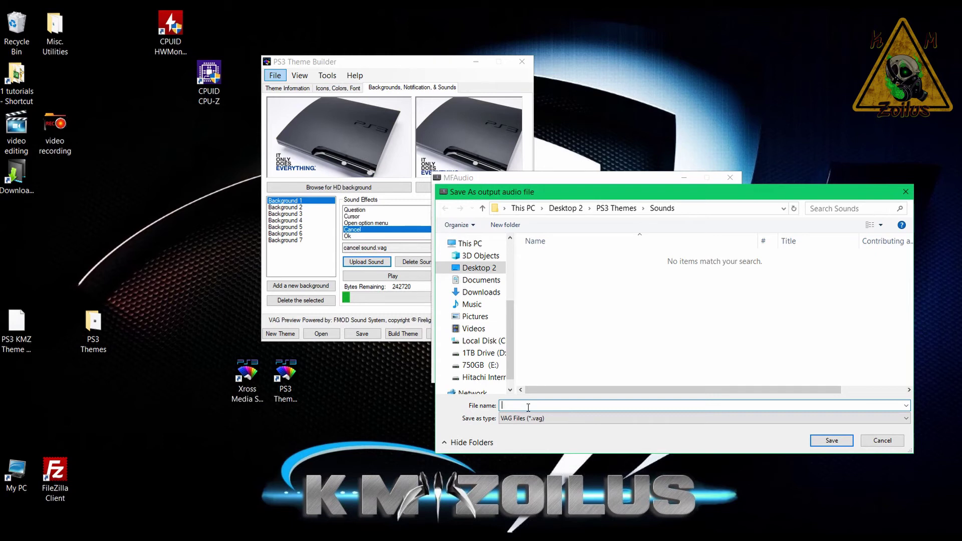
key(BackSpace)
key(BackSpace)
key(BackSpace)
text(cand)
text(el )
text(sound)
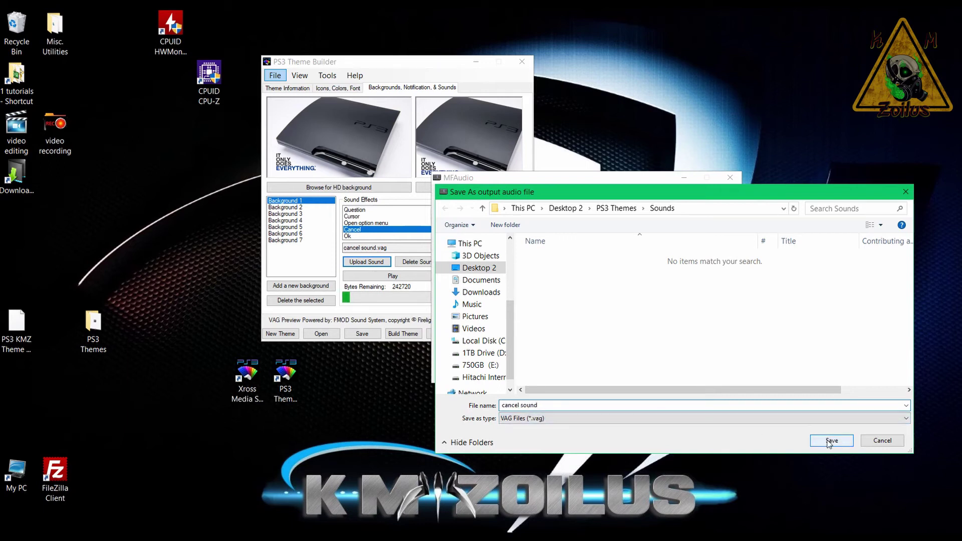
click(830, 441)
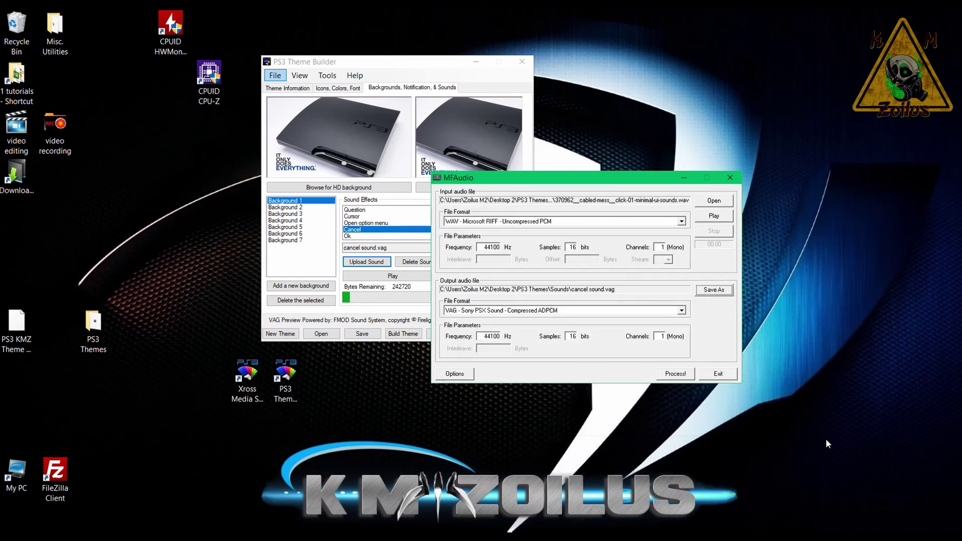
Process the WAV to VAG conversion and close MFAudio.
click(684, 374)
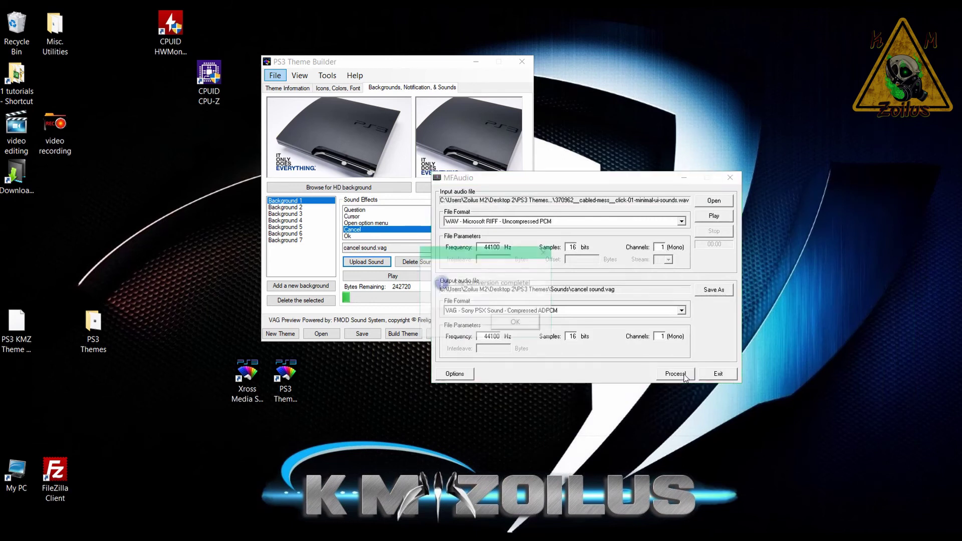
click(529, 326)
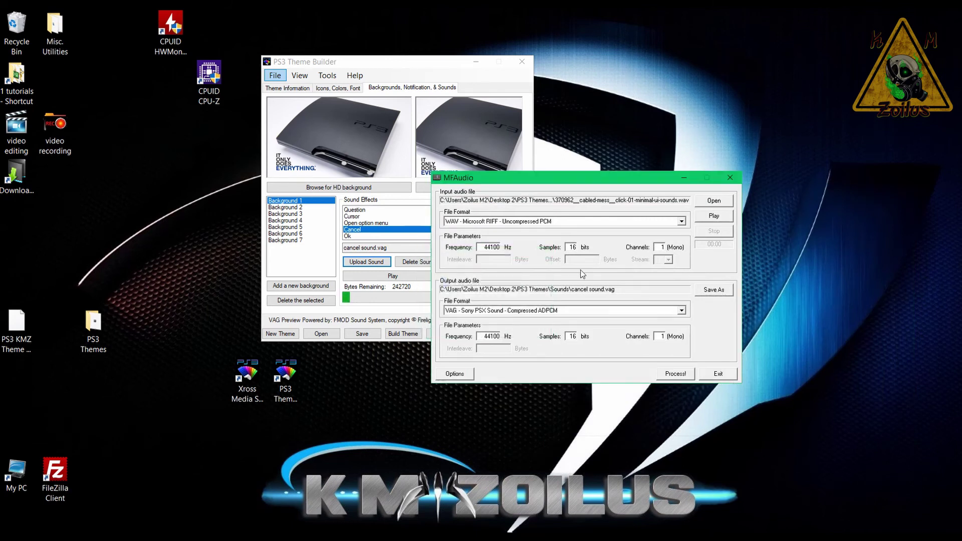
click(730, 177)
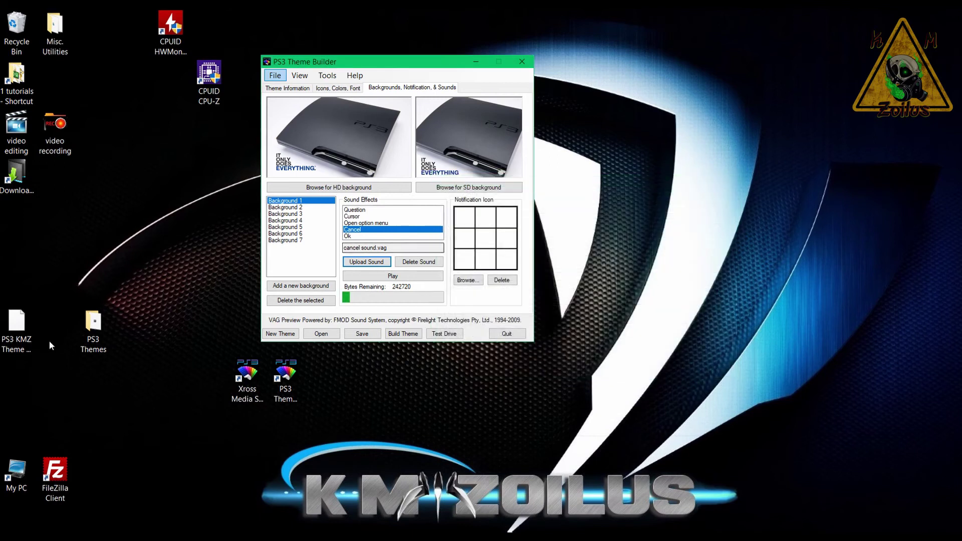
Open the Sounds folder inside the PS3 Themes desktop folder and check the converted cancel sound.vag.
double_click(105, 329)
double_click(84, 214)
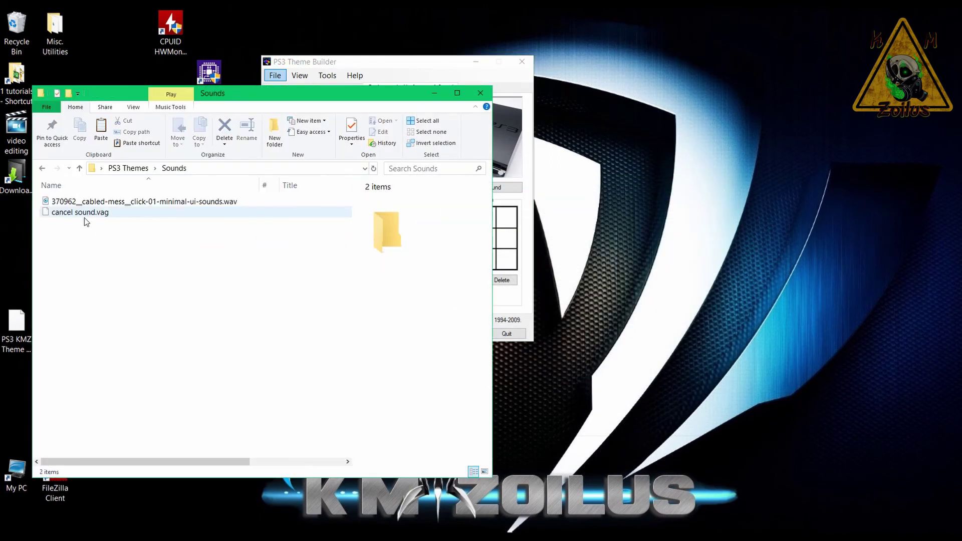
click(86, 213)
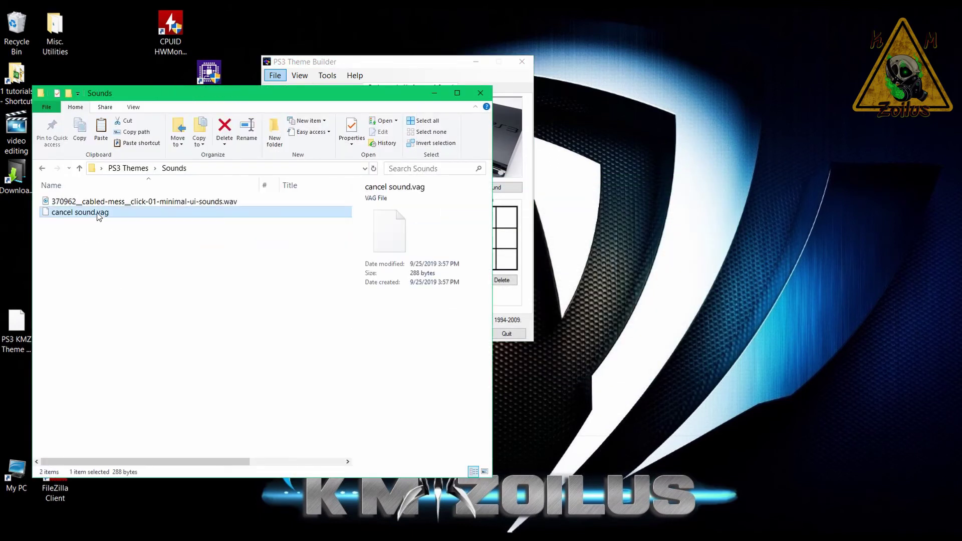
click(427, 73)
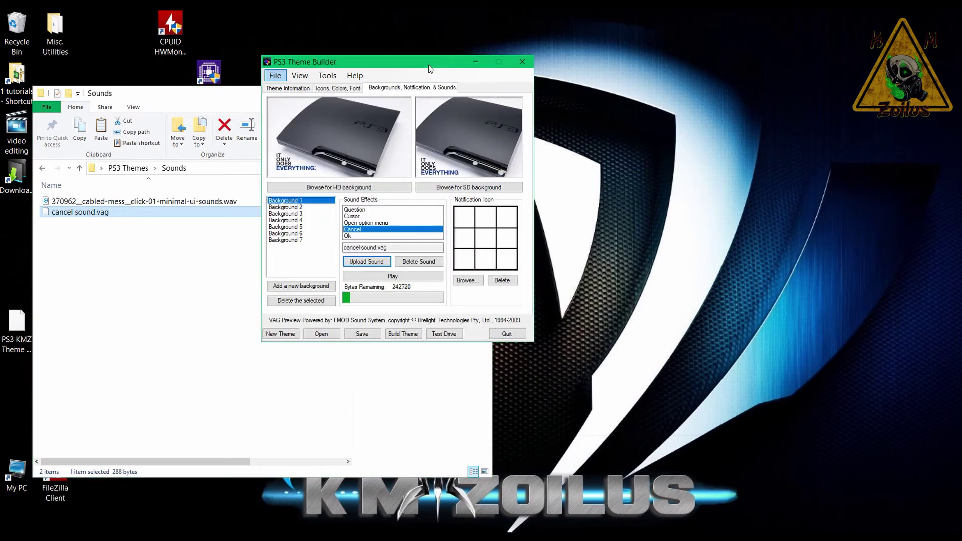
click(359, 229)
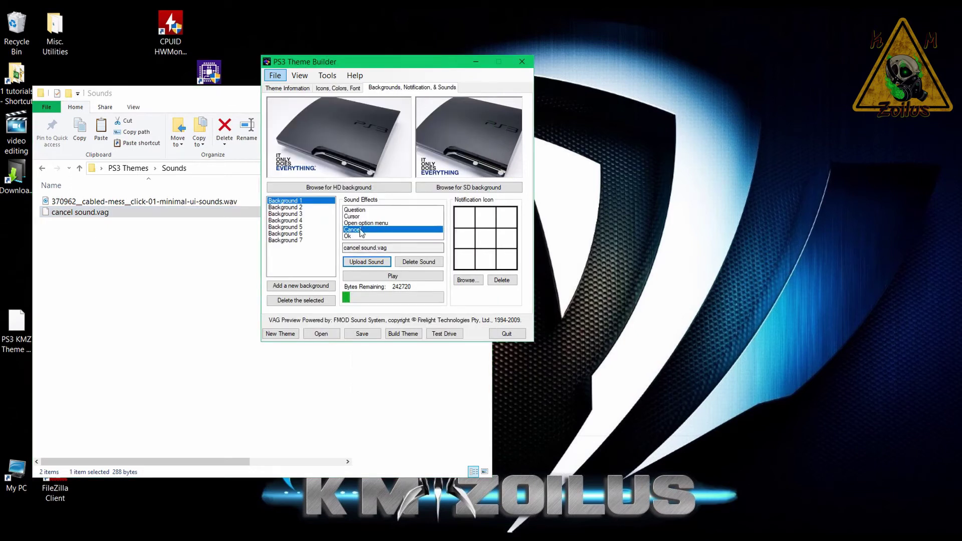
click(359, 262)
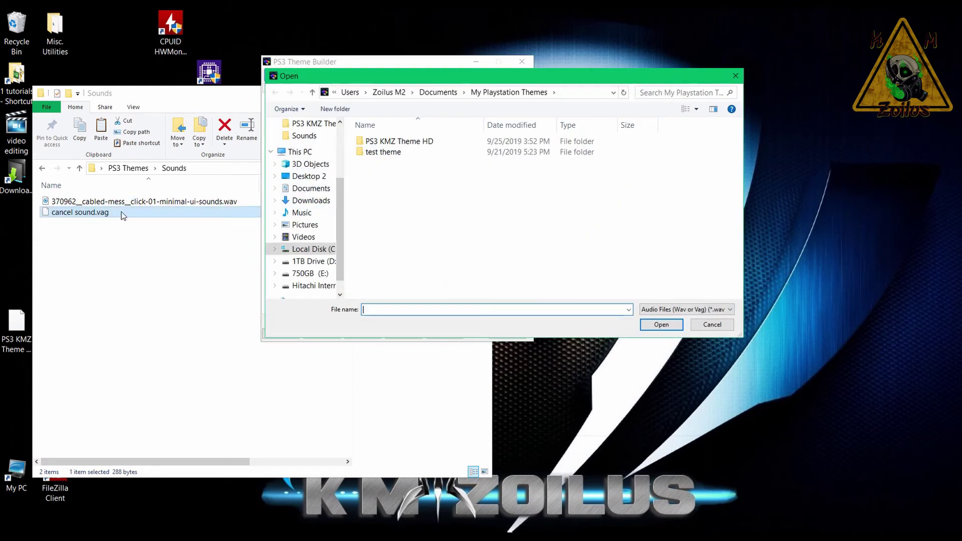
scroll(310, 165, up, 3)
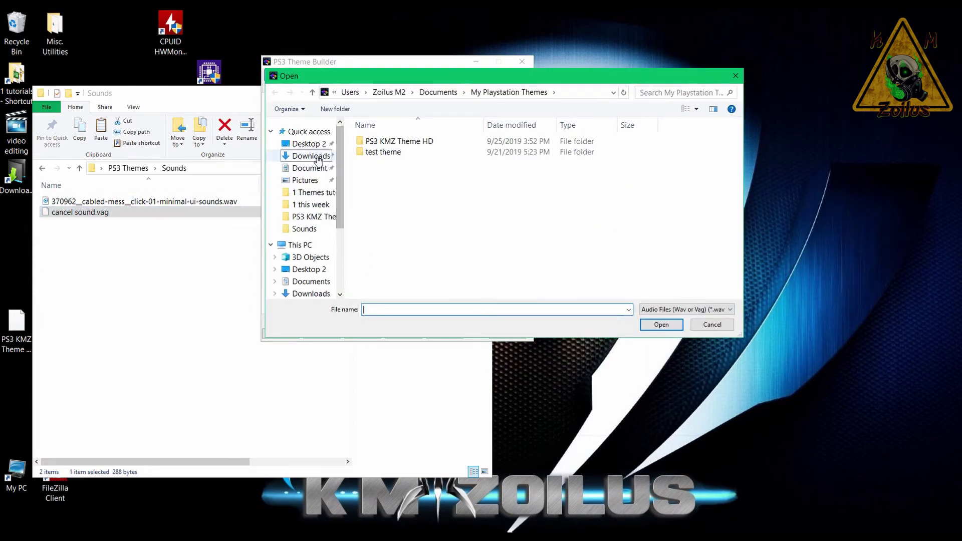
click(315, 145)
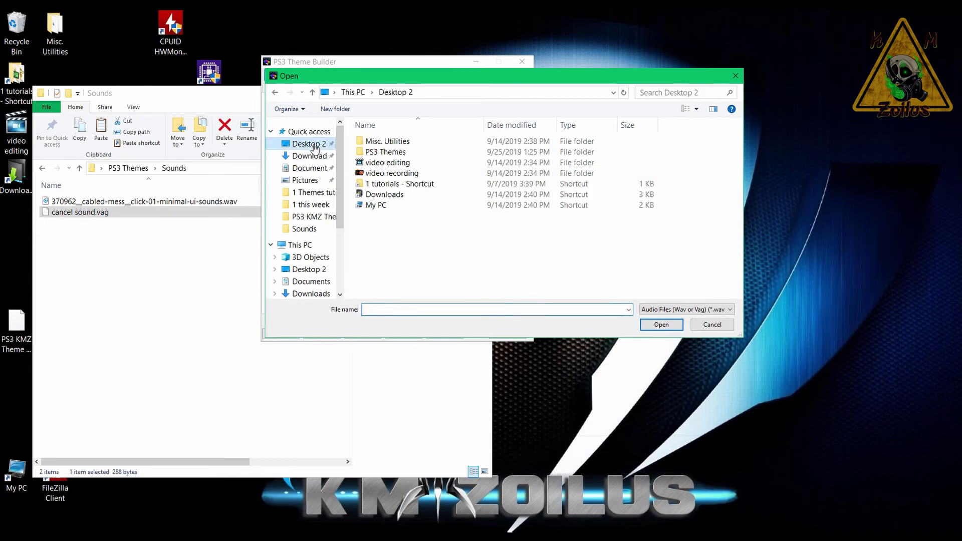
double_click(375, 153)
double_click(376, 153)
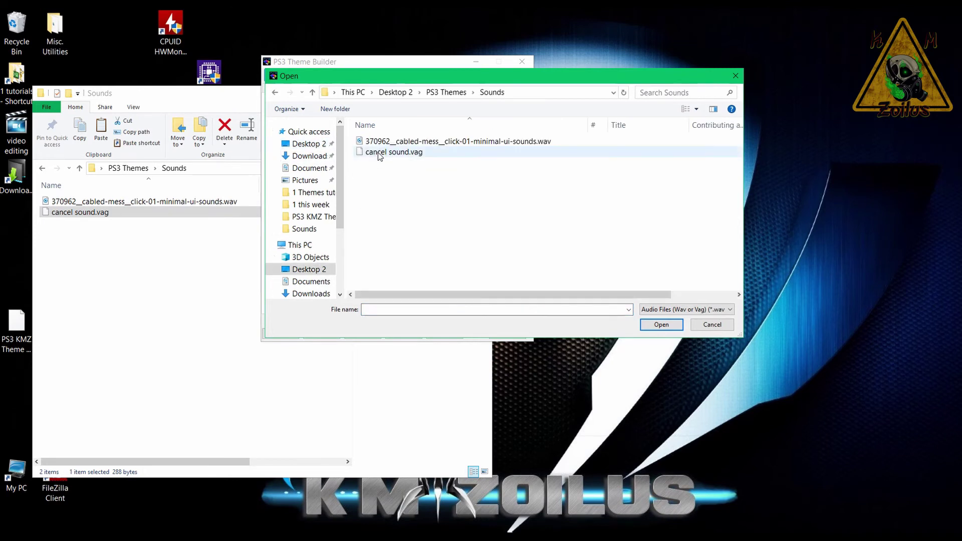
click(378, 153)
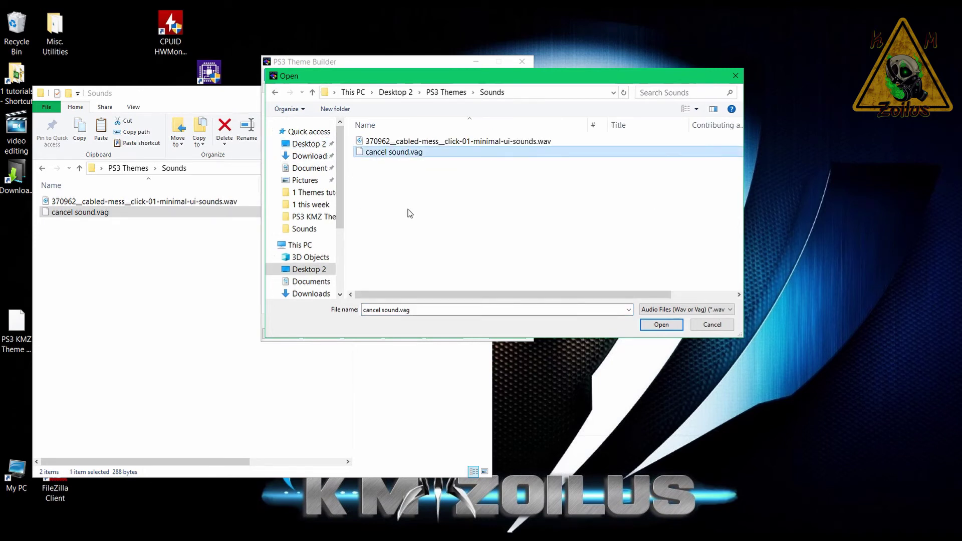
click(734, 76)
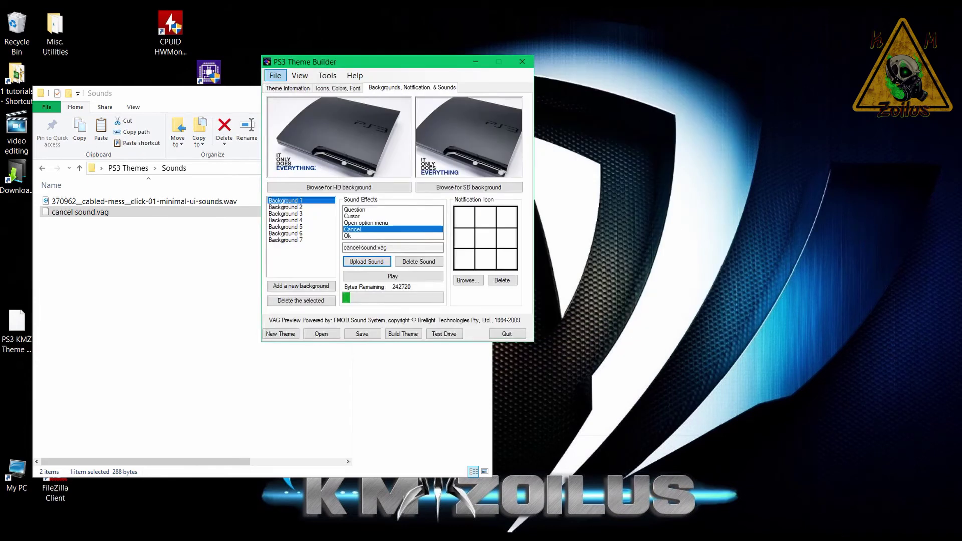
Open Documents > My Playstation Themes > PS3 KMZ Theme HD in a second File Explorer window placed beside the Sounds folder.
key(alt+Tab)
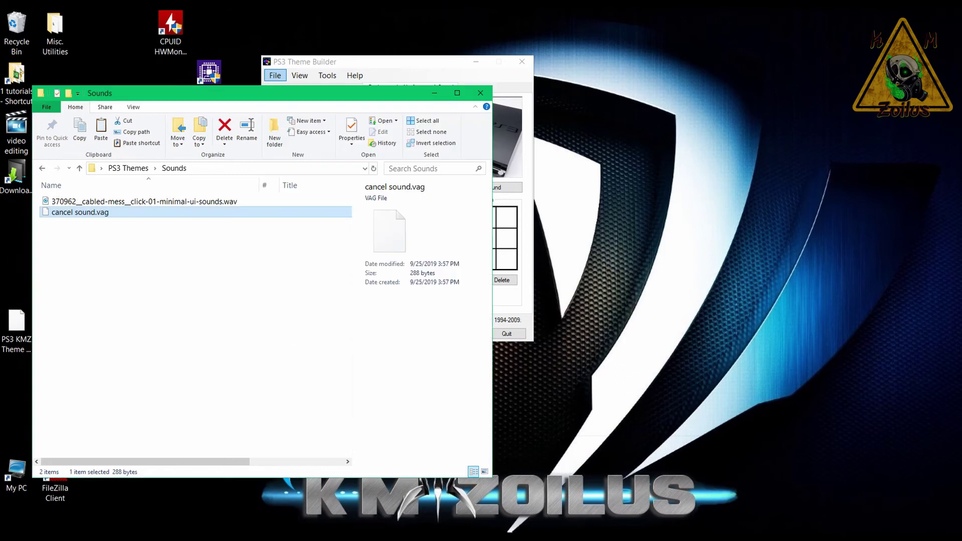
double_click(17, 474)
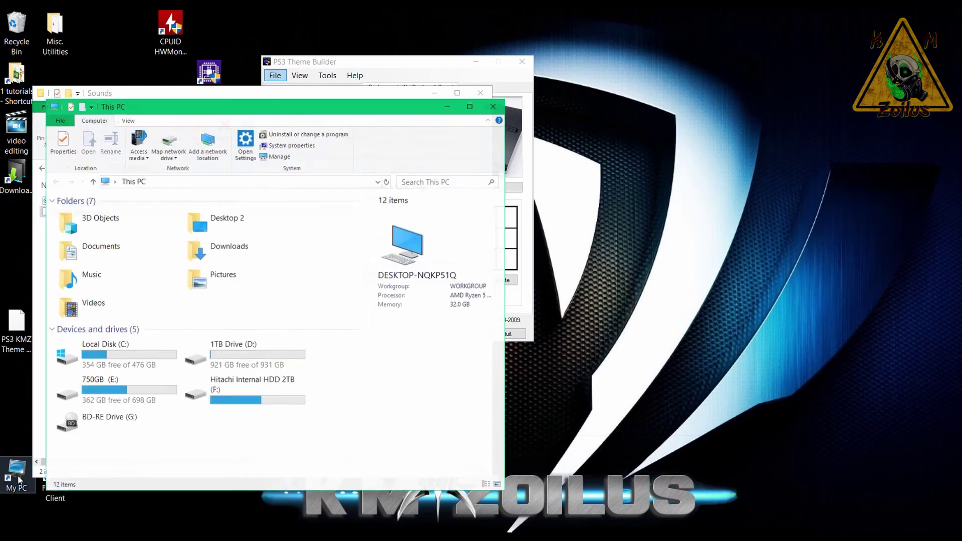
double_click(104, 253)
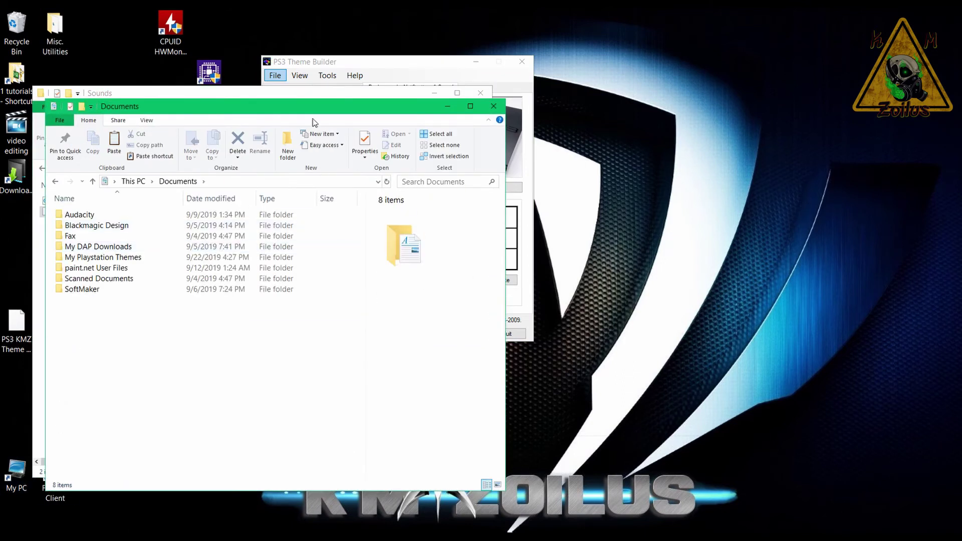
drag(377, 107, 915, 93)
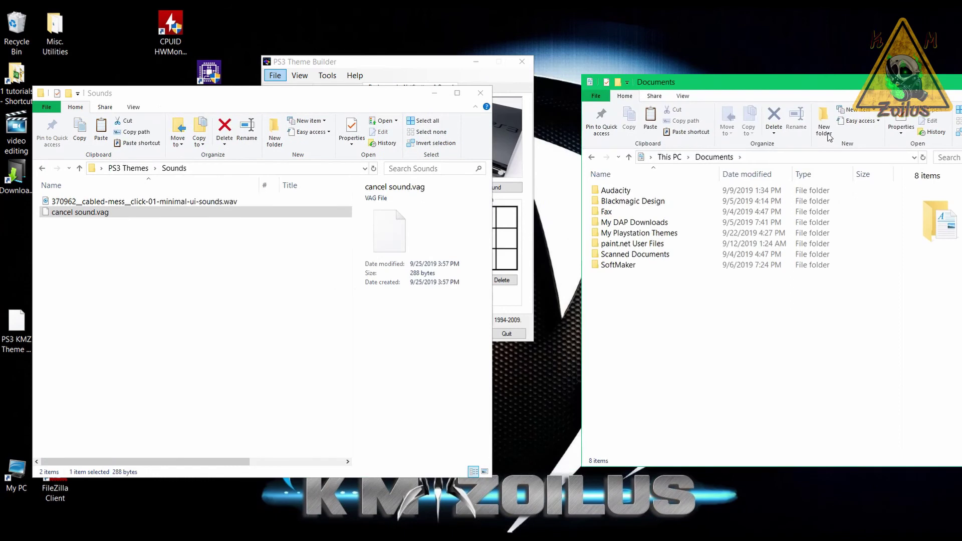
double_click(641, 233)
double_click(644, 192)
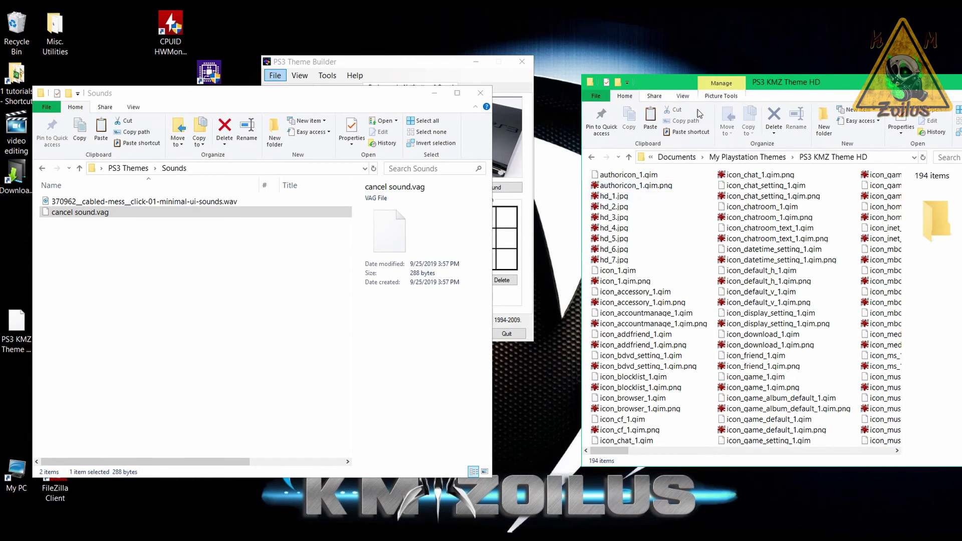
drag(831, 88, 770, 51)
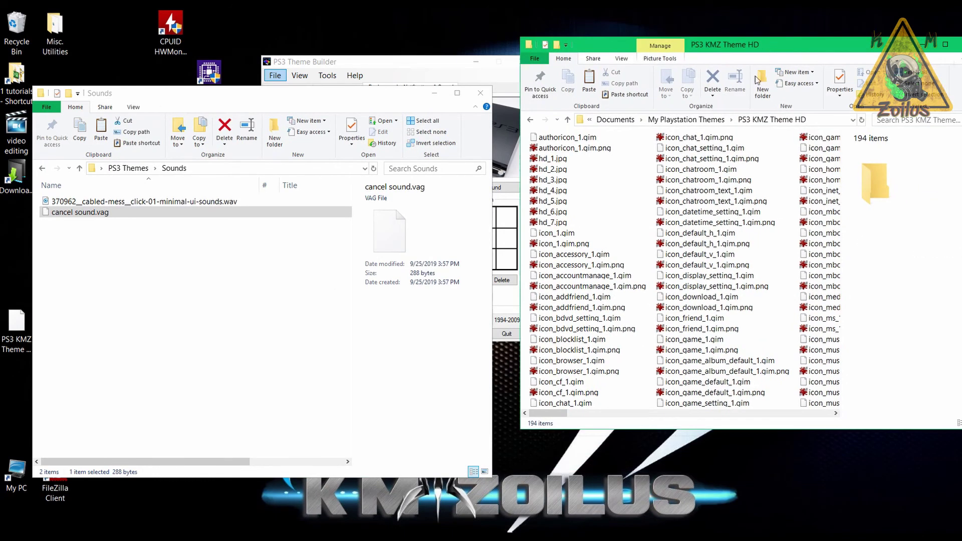
Examine the files in the PS3 KMZ Theme HD folder, including the numbered se_ VAG sound files, alongside cancel sound.vag and PS3 Theme Builder.
click(114, 213)
click(454, 64)
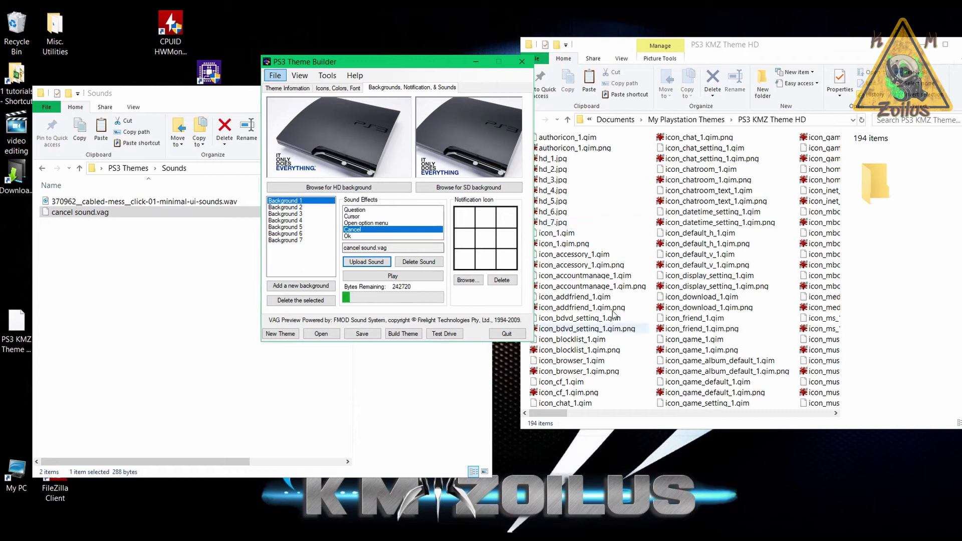
click(773, 58)
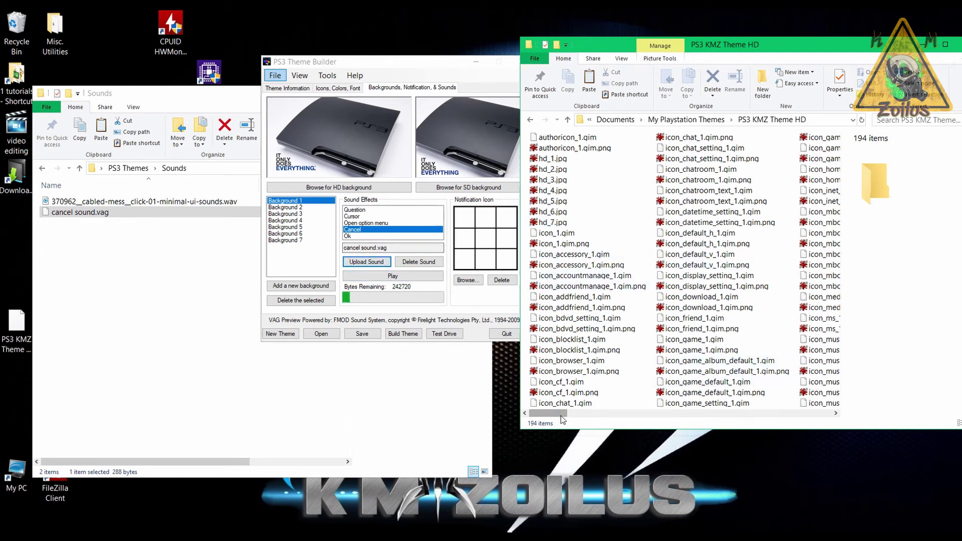
drag(561, 413, 801, 413)
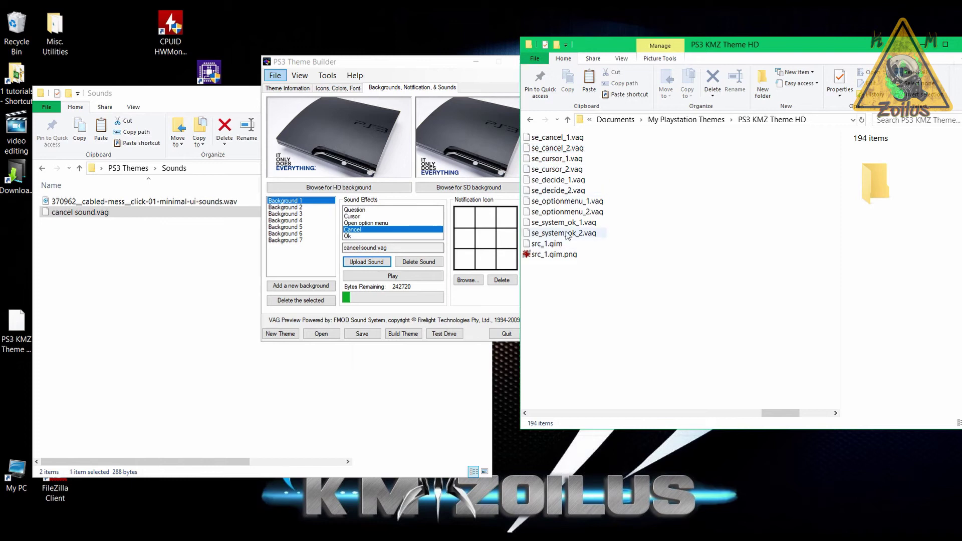
click(589, 413)
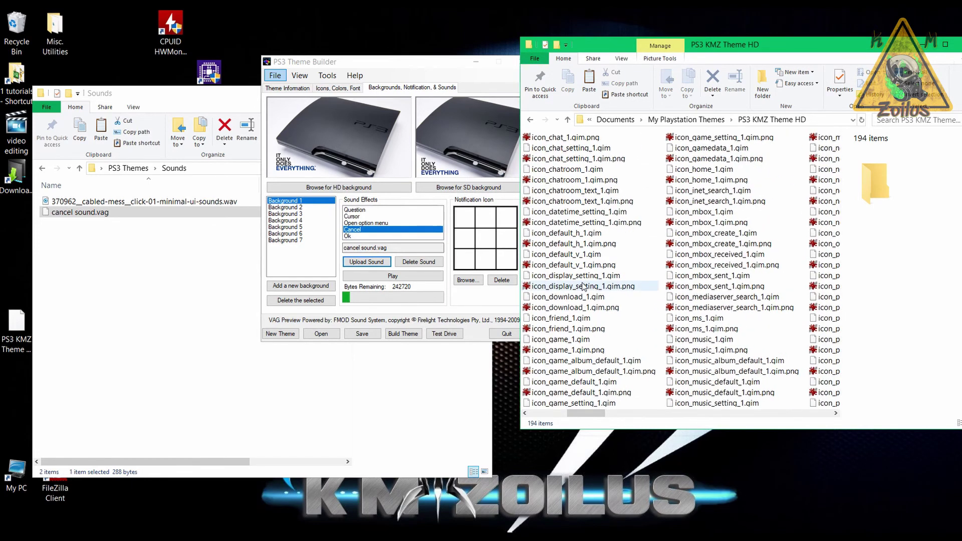
mouse_move(583, 286)
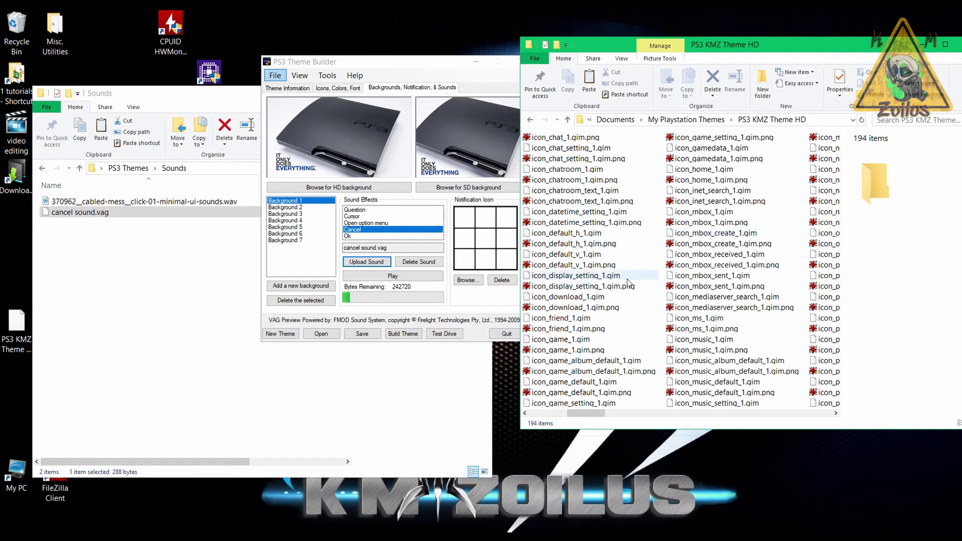
scroll(627, 282, up, 2)
scroll(627, 282, down, 2)
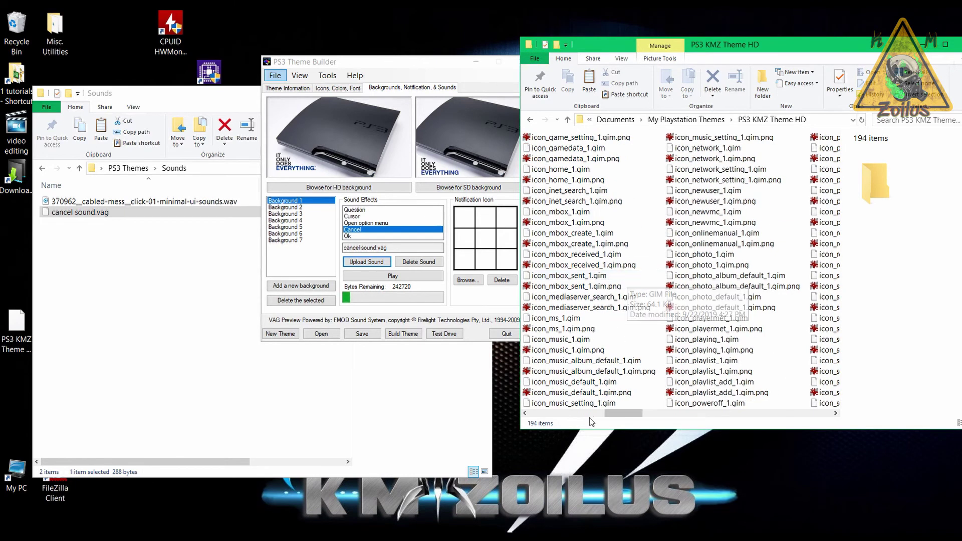
drag(612, 413, 550, 426)
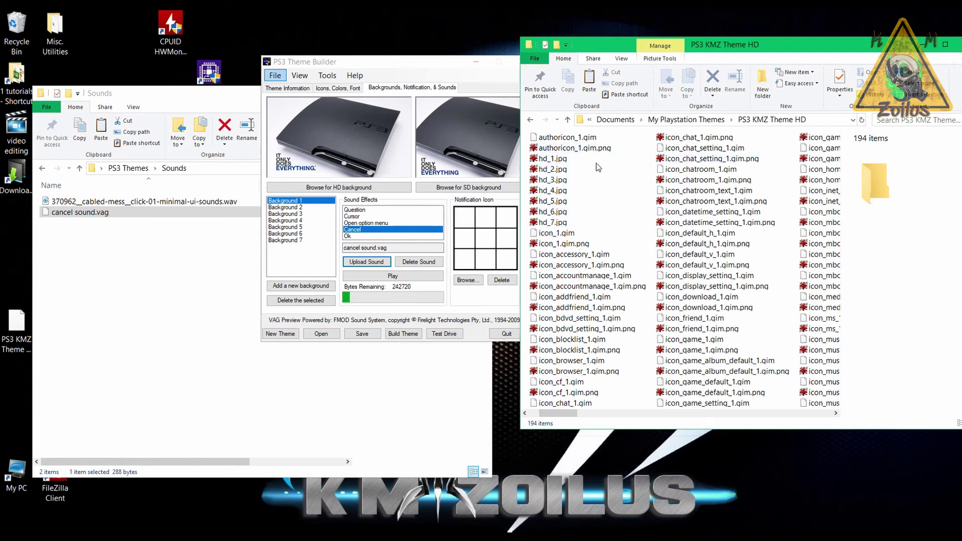
Find se_cancel_1.vag and se_cancel_2.vag in the PS3 KMZ Theme HD folder and compare them with cancel sound.vag in the Sounds folder.
mouse_move(595, 172)
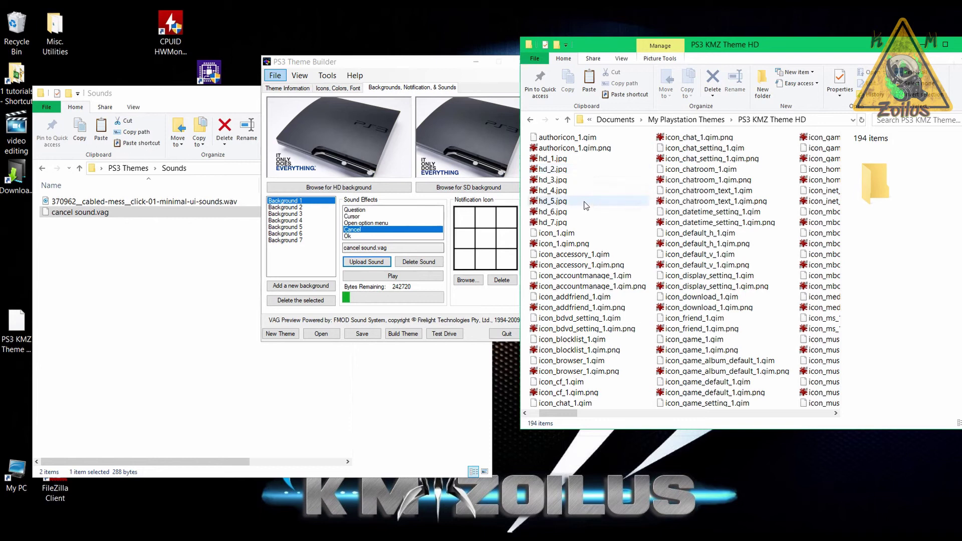
mouse_move(586, 205)
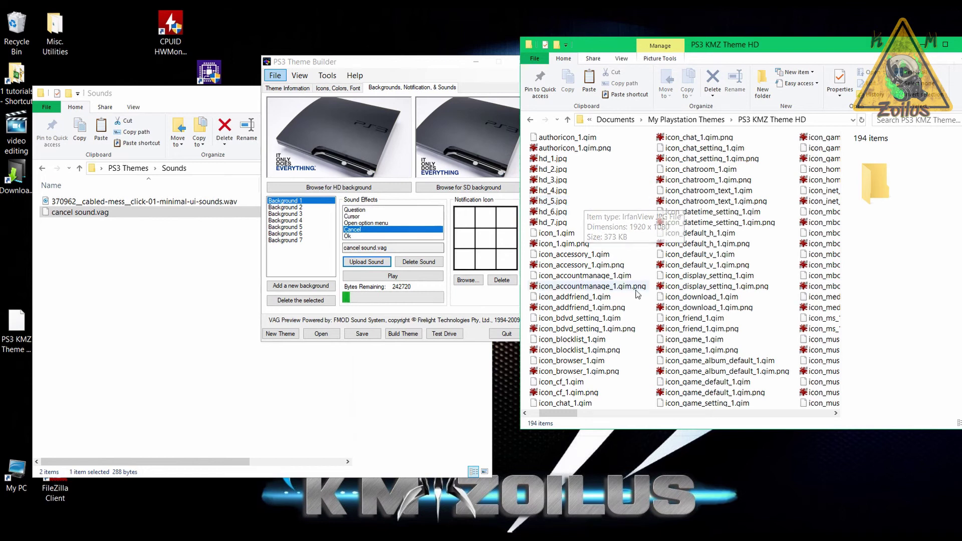
mouse_move(646, 267)
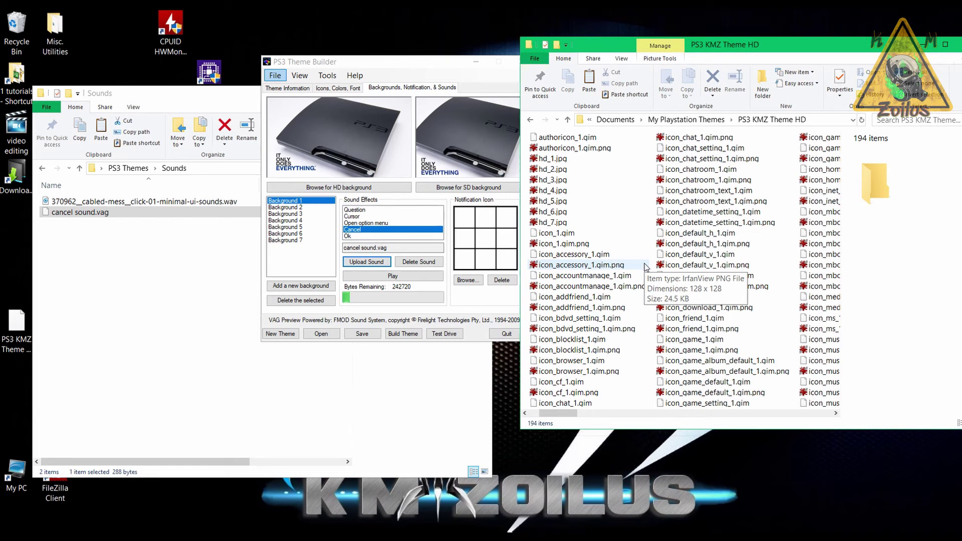
mouse_move(645, 317)
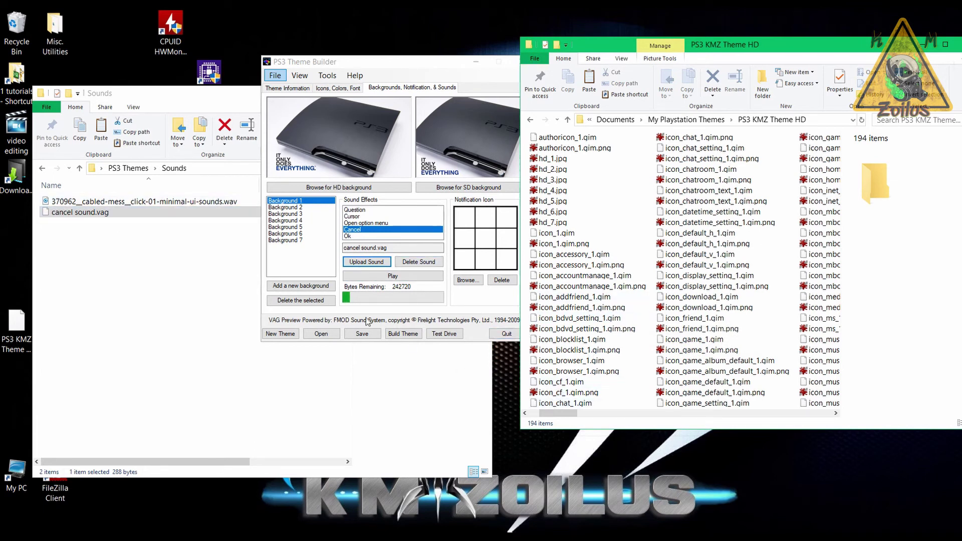
drag(551, 419, 765, 430)
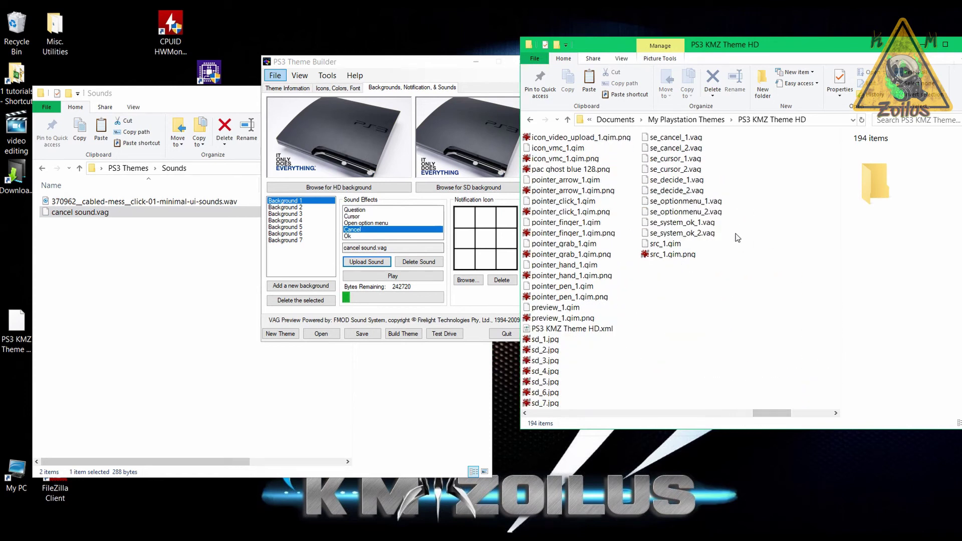
click(676, 159)
key(Up)
key(Up)
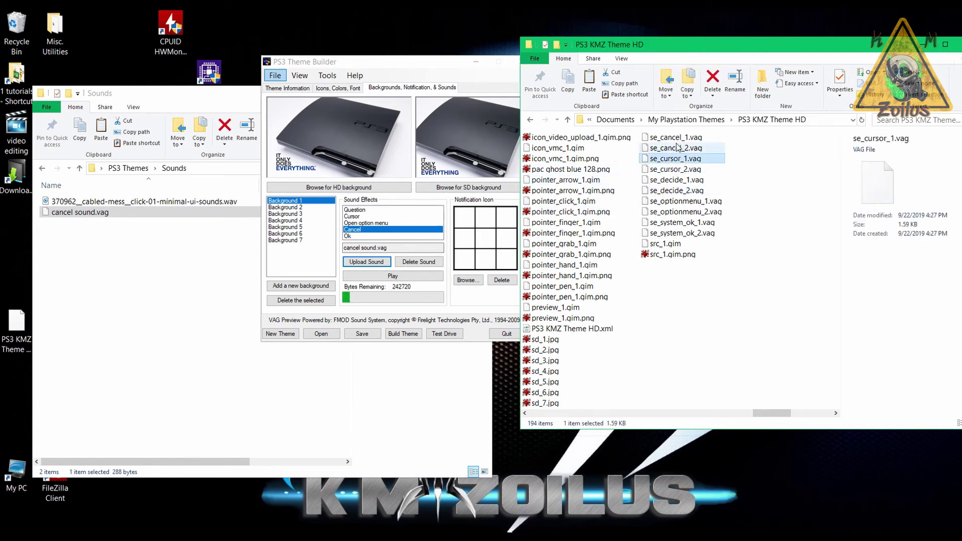
key(shift+Down)
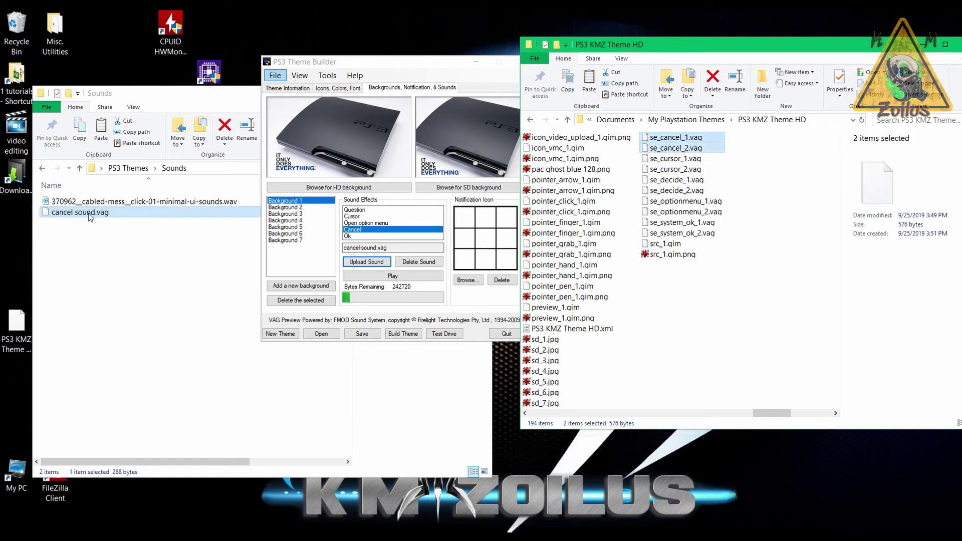
click(676, 142)
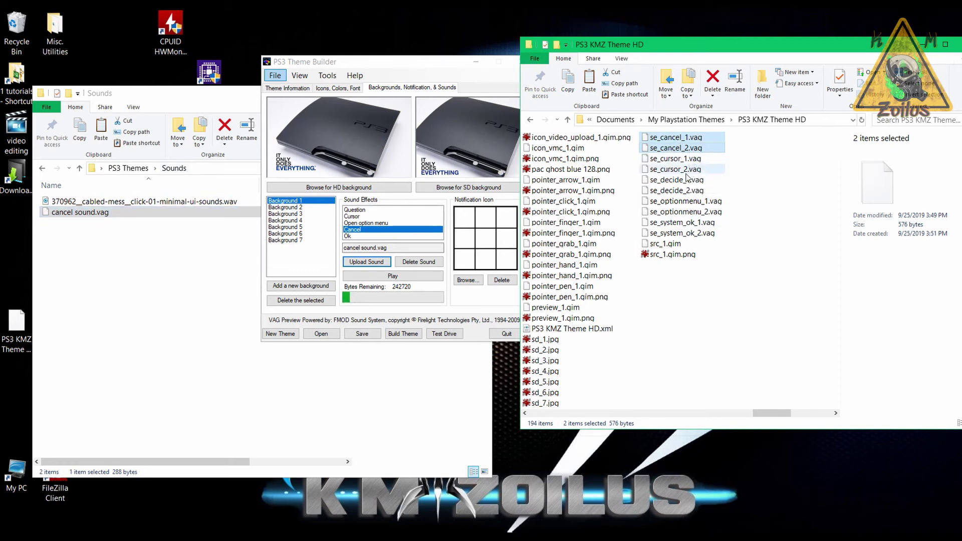
mouse_move(666, 232)
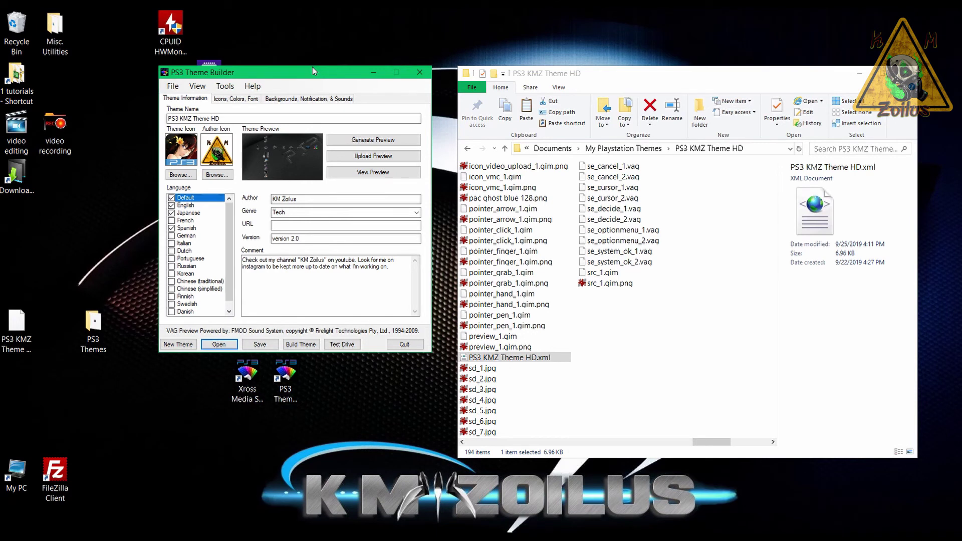
Open PS3 KMZ Theme HD.xml from the theme folder in Notepad++ and go to its infotable section.
drag(313, 74, 325, 70)
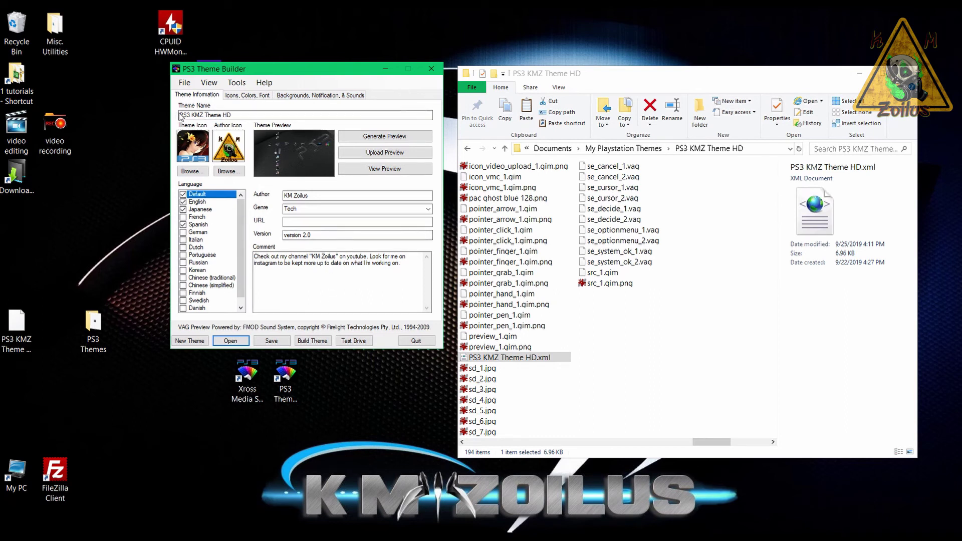
drag(180, 115, 244, 111)
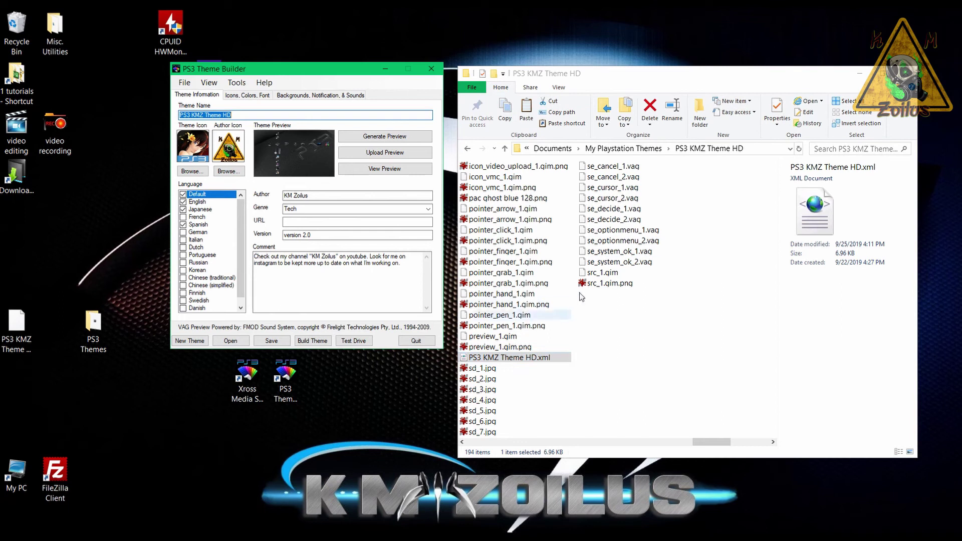
right_click(532, 360)
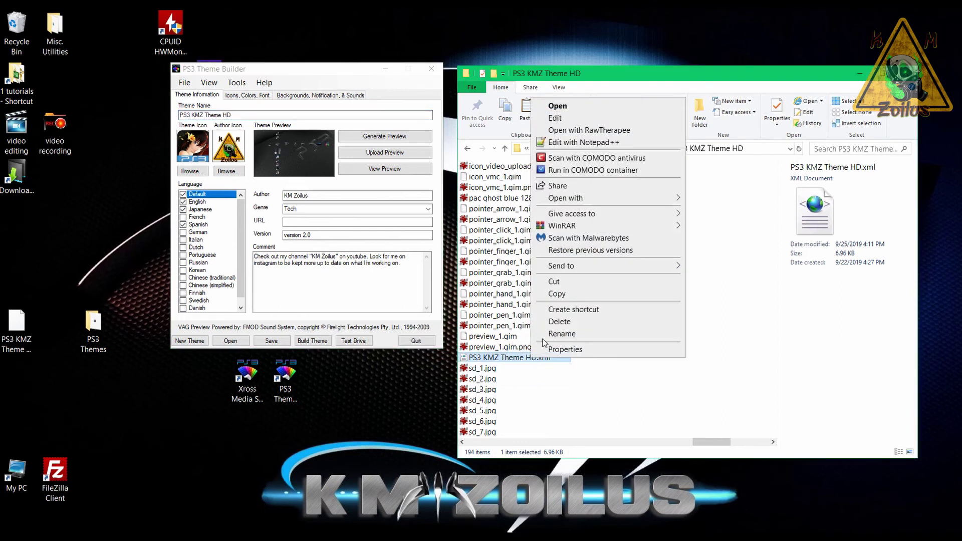
click(567, 144)
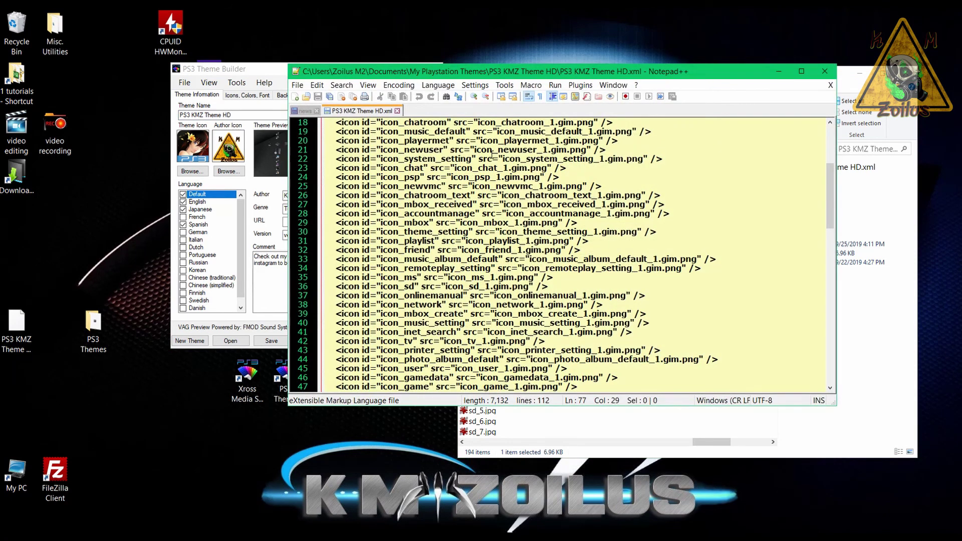
scroll(494, 155, down, 14)
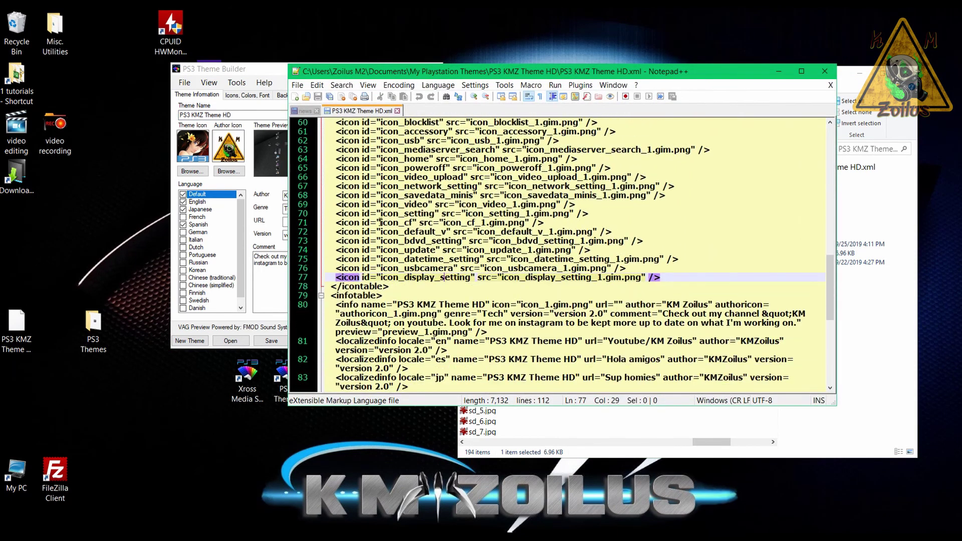
scroll(354, 275, down, 3)
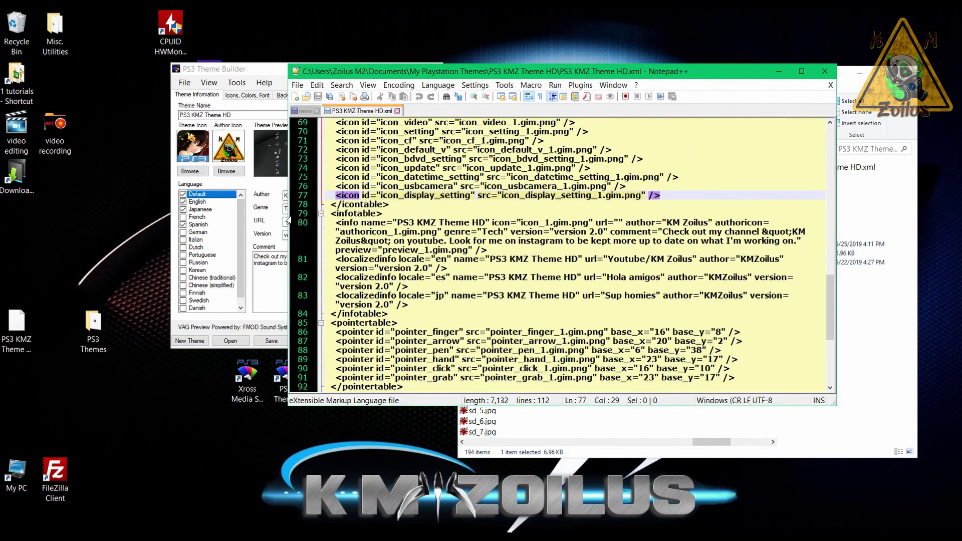
scroll(301, 232, down, 2)
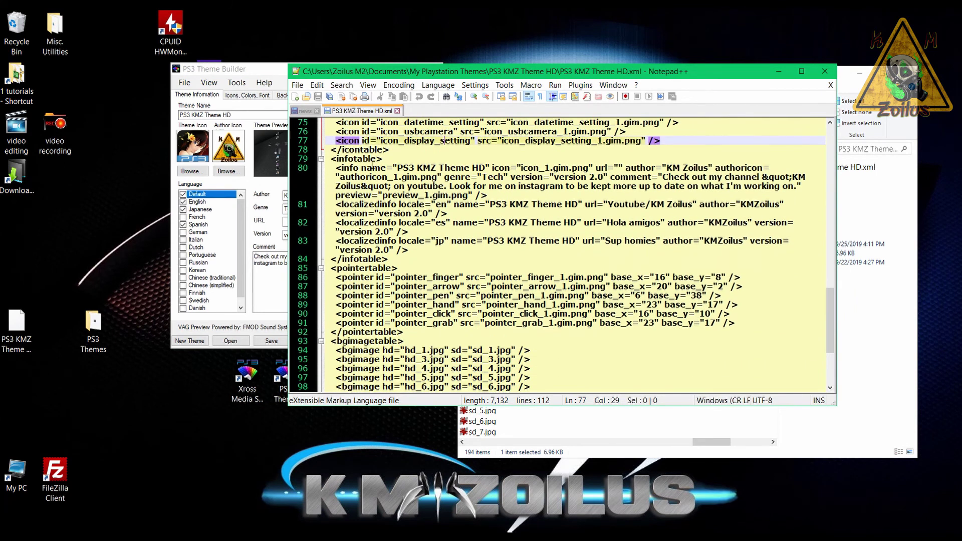
Compare the name and author attributes of the XML info entry with the theme name in PS3 Theme Builder.
drag(342, 168, 486, 168)
click(398, 167)
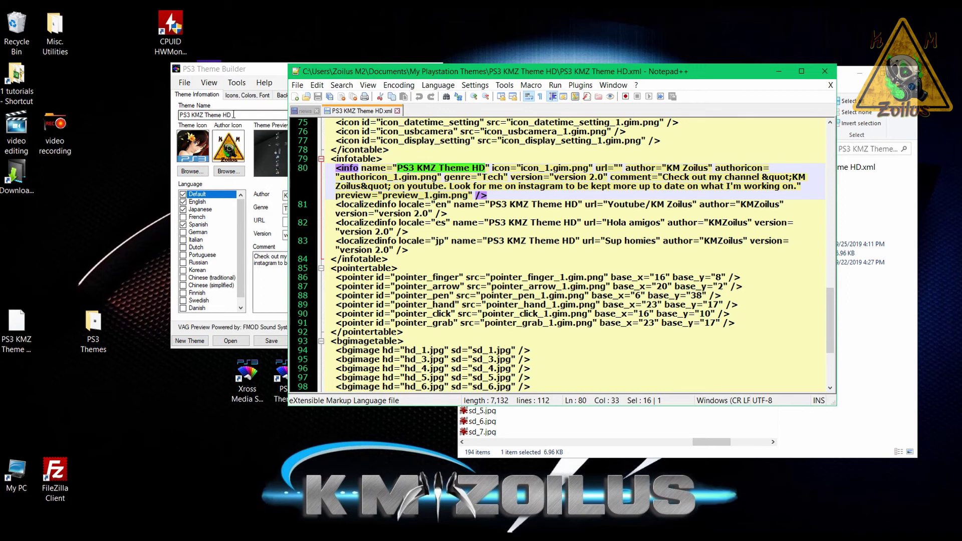
drag(233, 115, 178, 114)
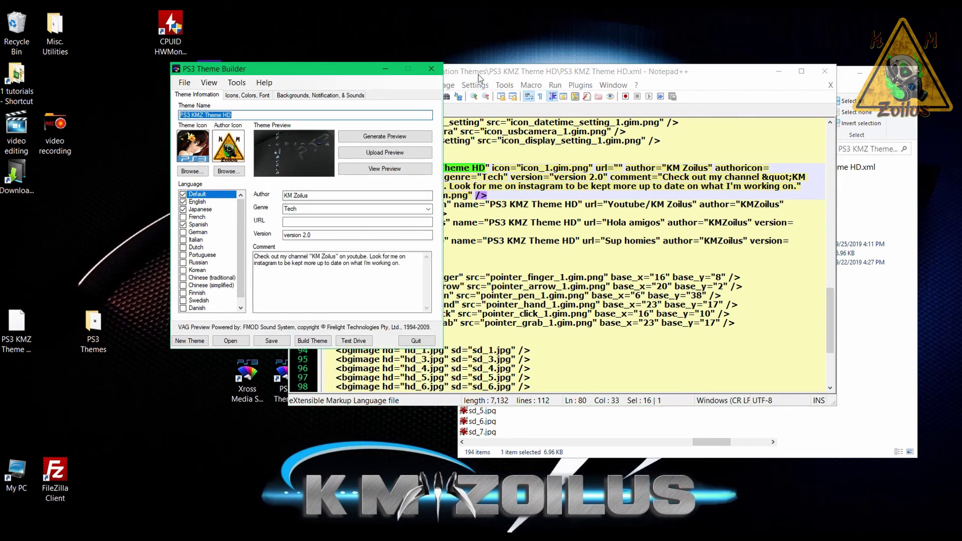
click(501, 72)
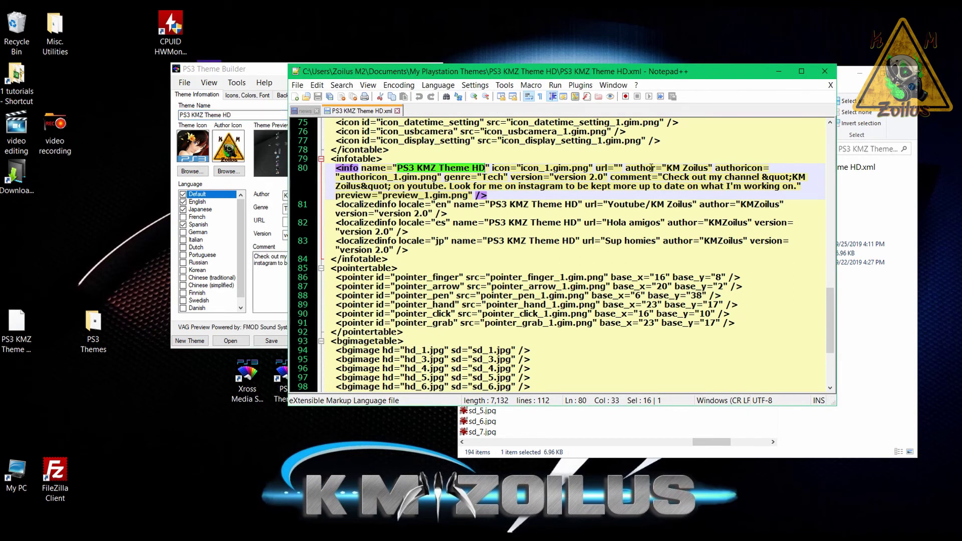
drag(667, 168, 710, 171)
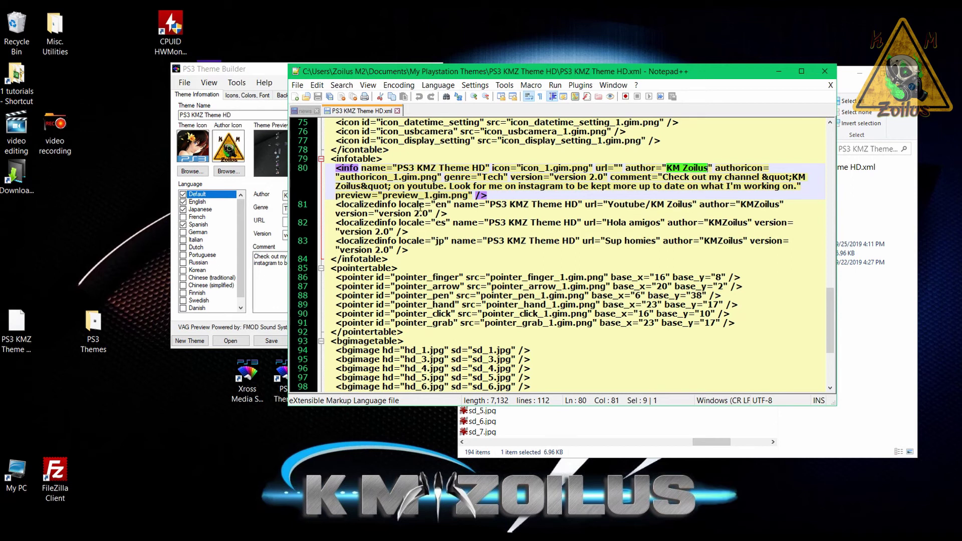
Compare the localizedinfo entries with the English language details in PS3 Theme Builder, checking the en, es and jp locale codes.
drag(336, 205, 476, 247)
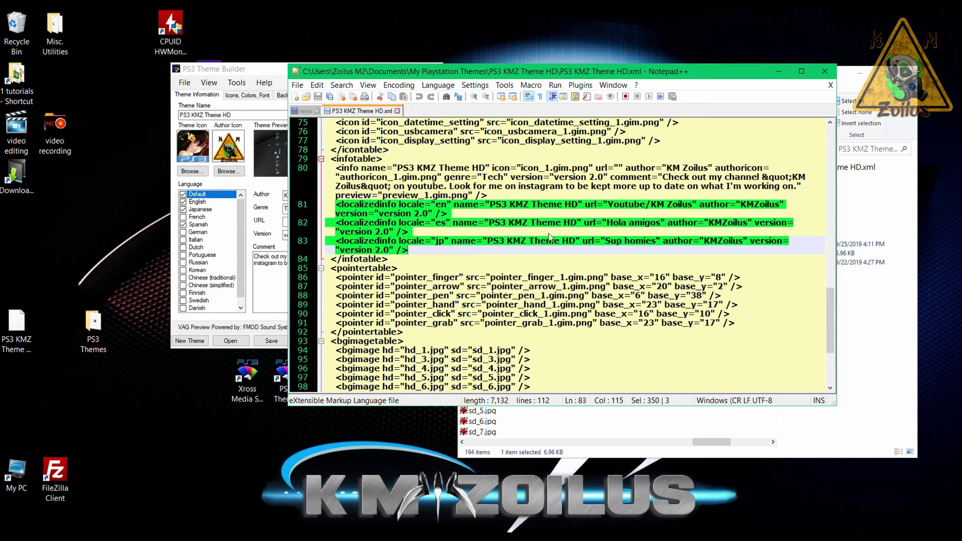
click(201, 202)
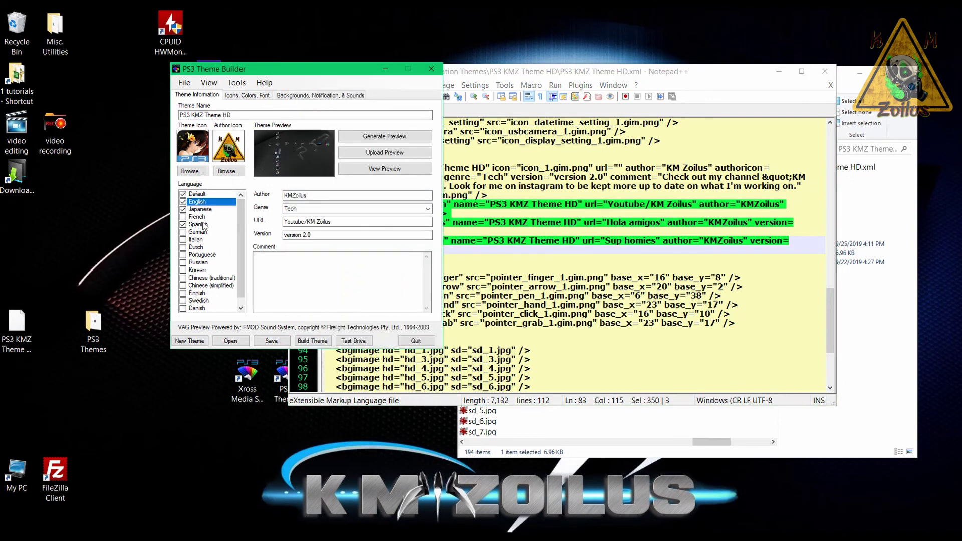
click(529, 209)
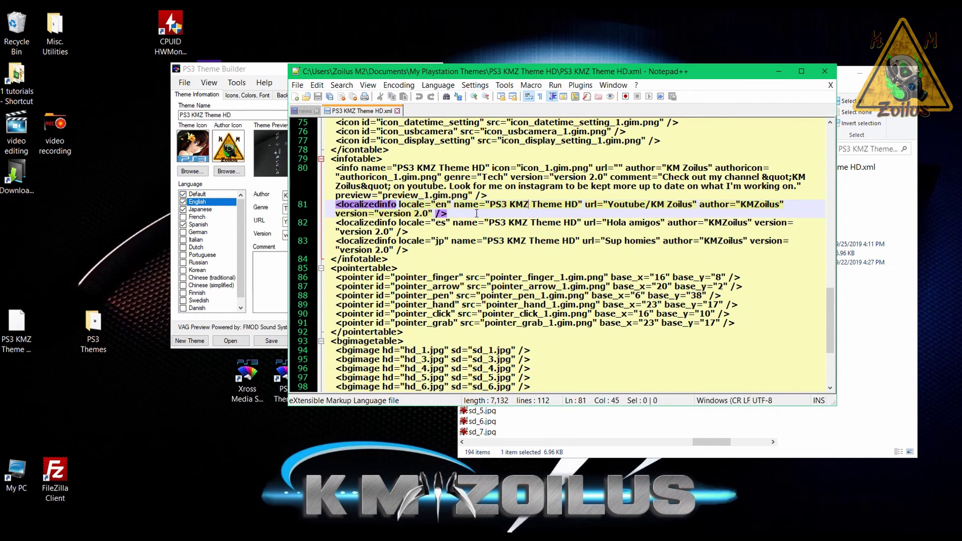
double_click(439, 204)
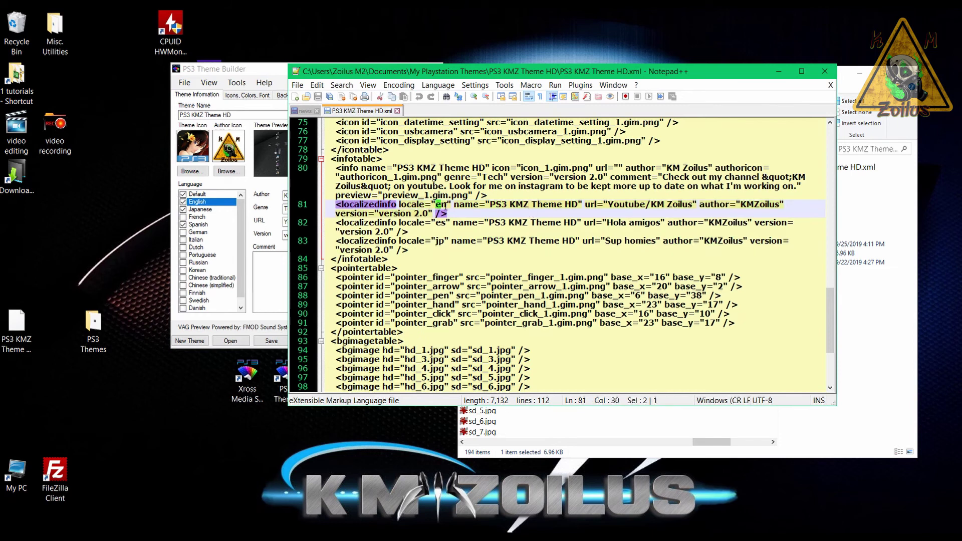
click(436, 224)
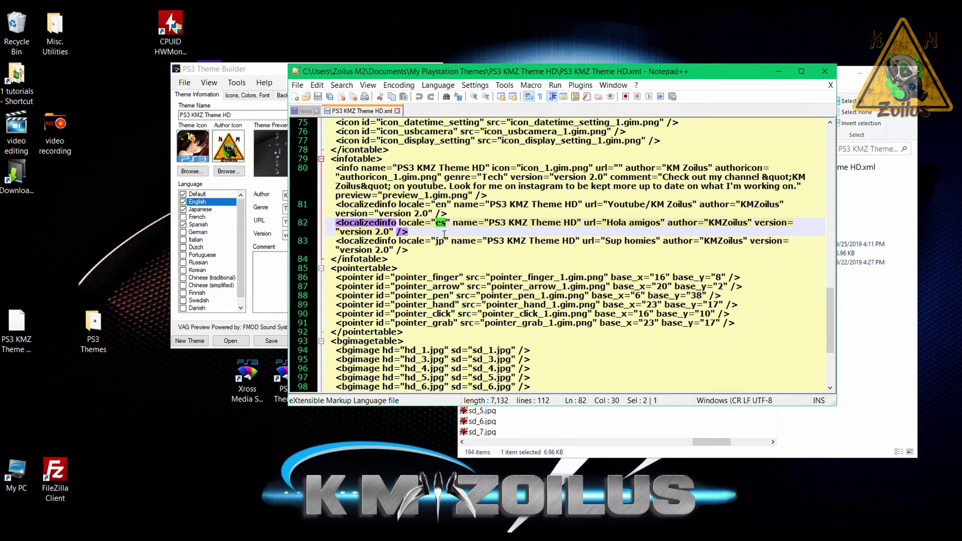
click(437, 242)
double_click(437, 241)
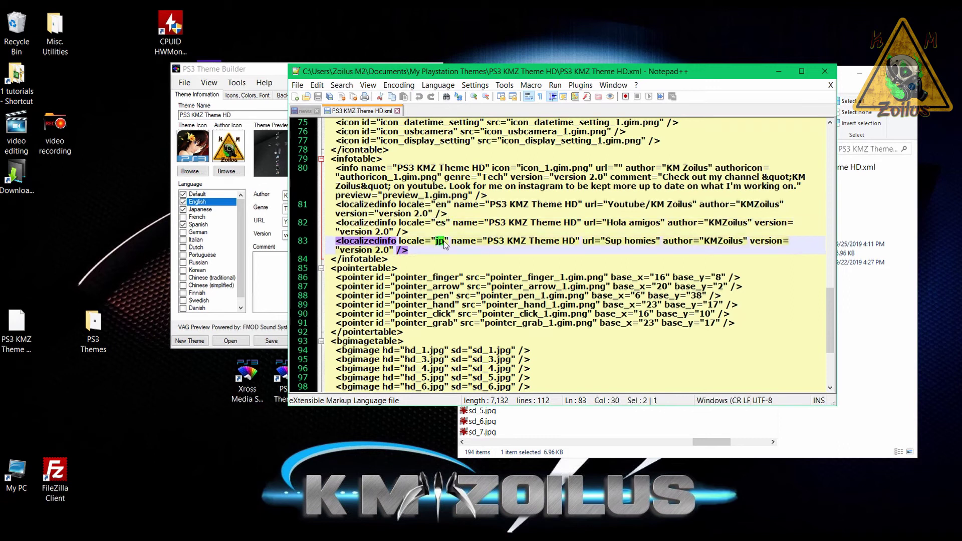
Examine the theme name in the en localizedinfo entry and the full attributes of the es and jp entries.
double_click(492, 205)
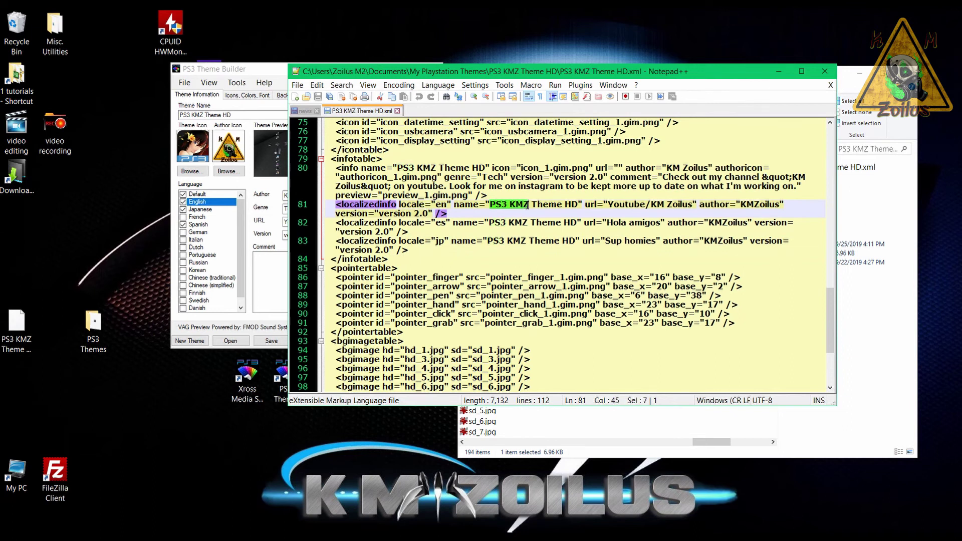
shift+click(569, 208)
shift+click(576, 207)
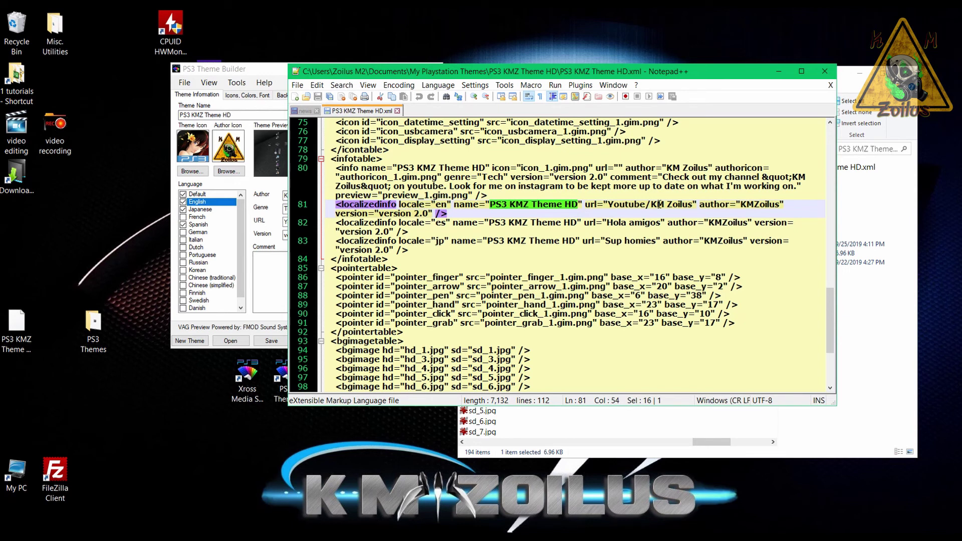
click(439, 223)
drag(438, 223, 737, 229)
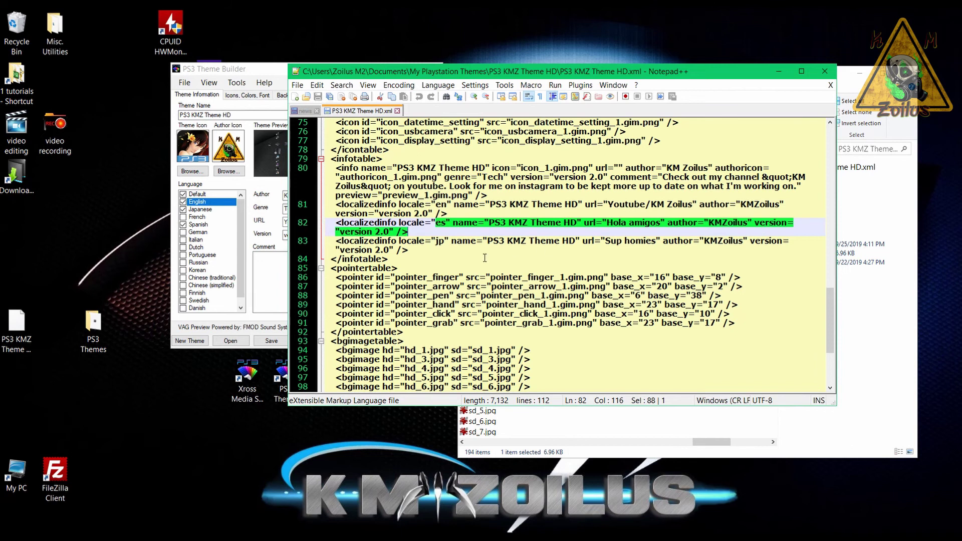
drag(436, 240, 790, 241)
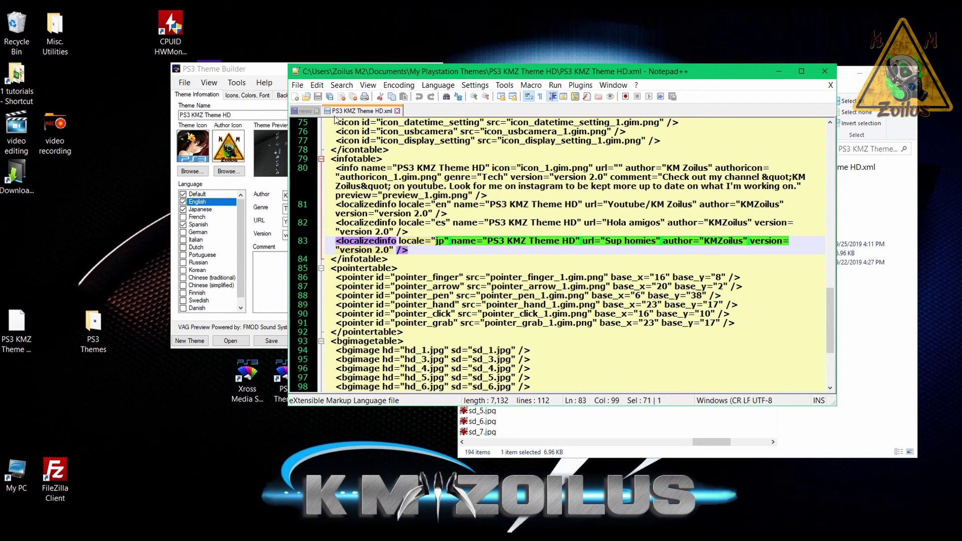
Save PS3 KMZ Theme HD.xml in Notepad++ and return to PS3 Theme Builder.
click(319, 98)
click(265, 78)
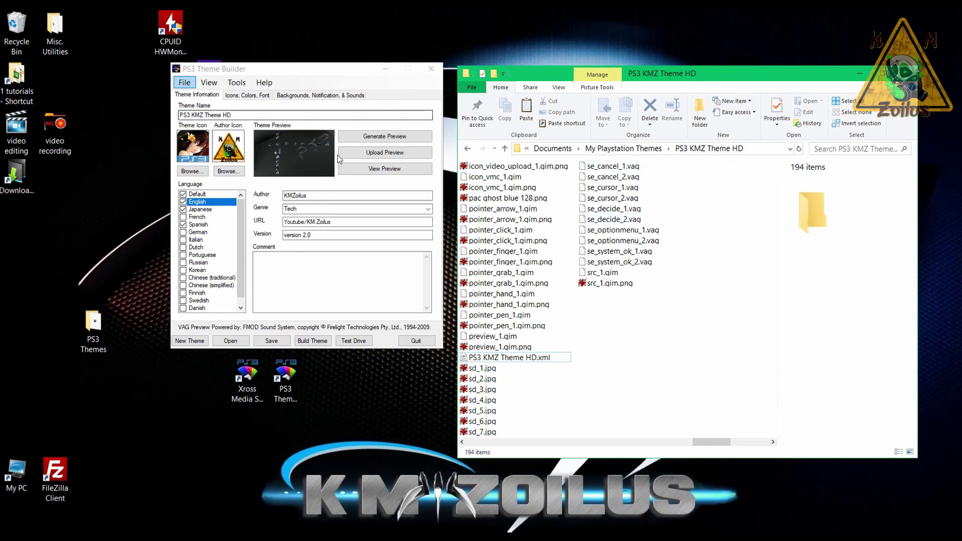
click(332, 73)
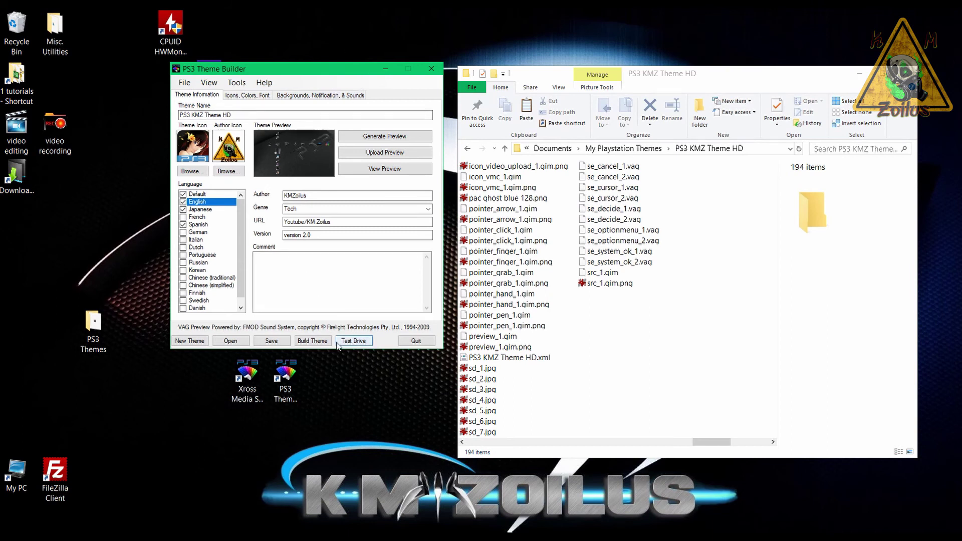
Save PS3 KMZ Theme HD, build the theme, and dismiss the compiler console once it is done.
click(275, 343)
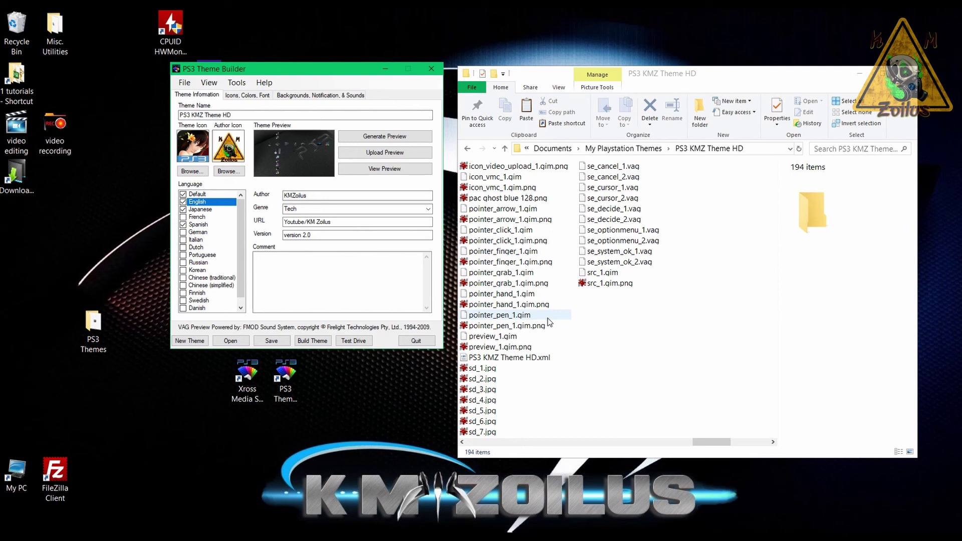
click(322, 344)
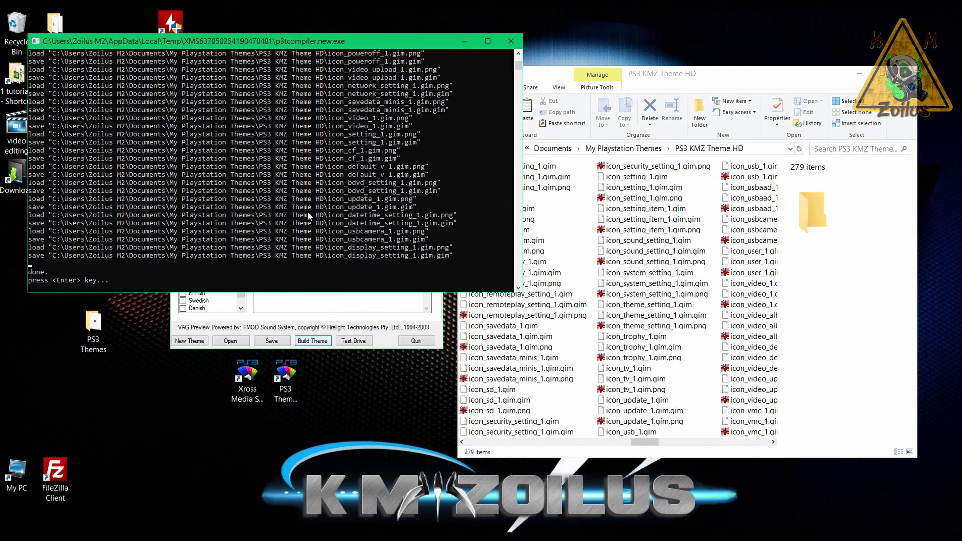
click(111, 279)
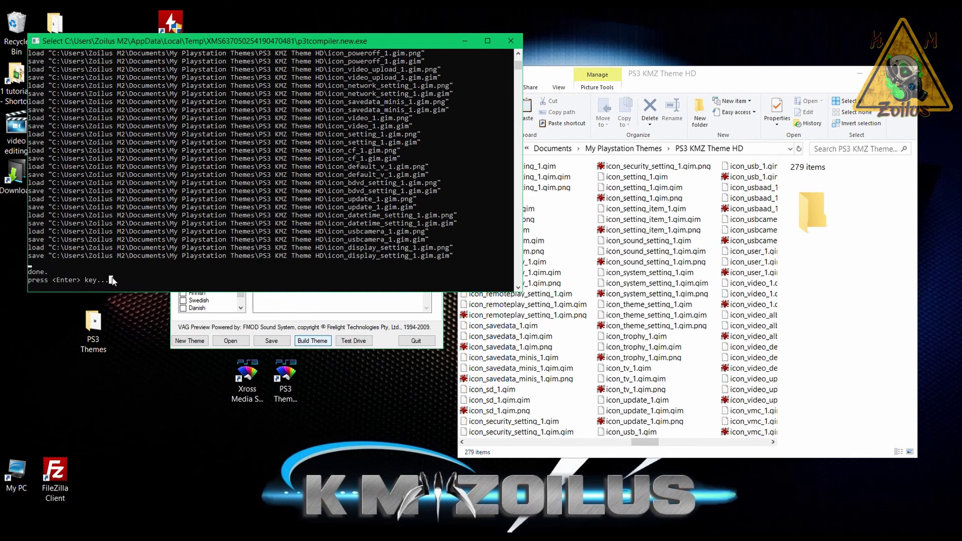
right_click(111, 280)
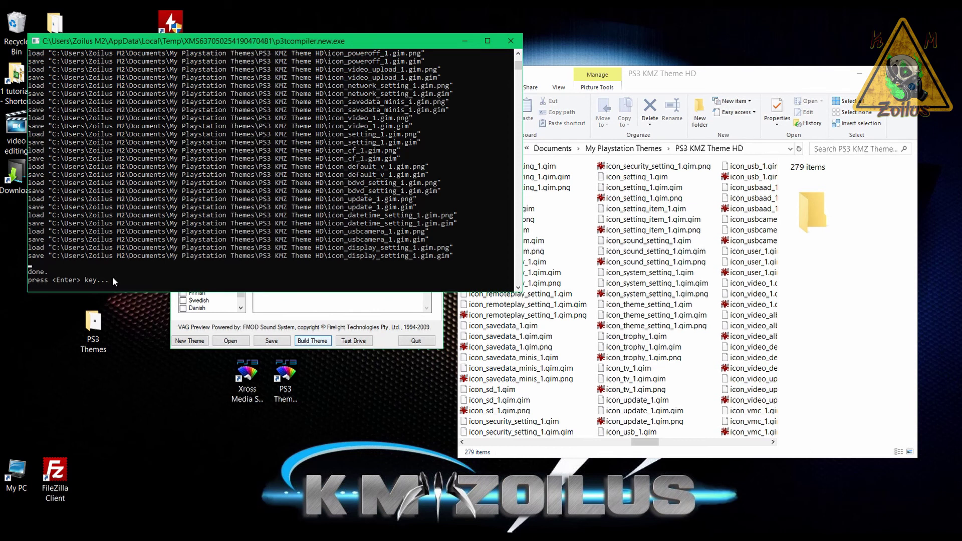
key(Return)
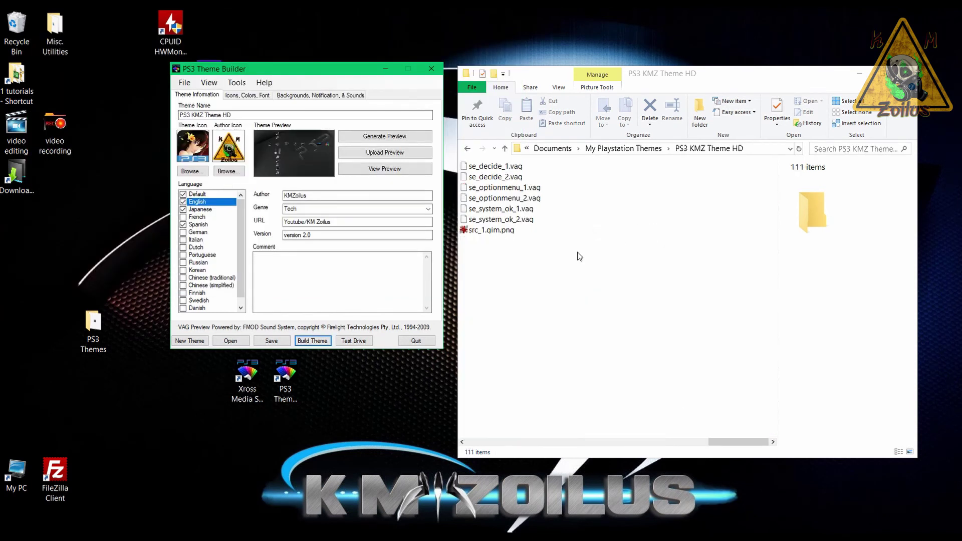
Move the built PS3 KMZ Theme HD.p3t from the theme folder to the desktop and close the folder.
drag(718, 441, 642, 443)
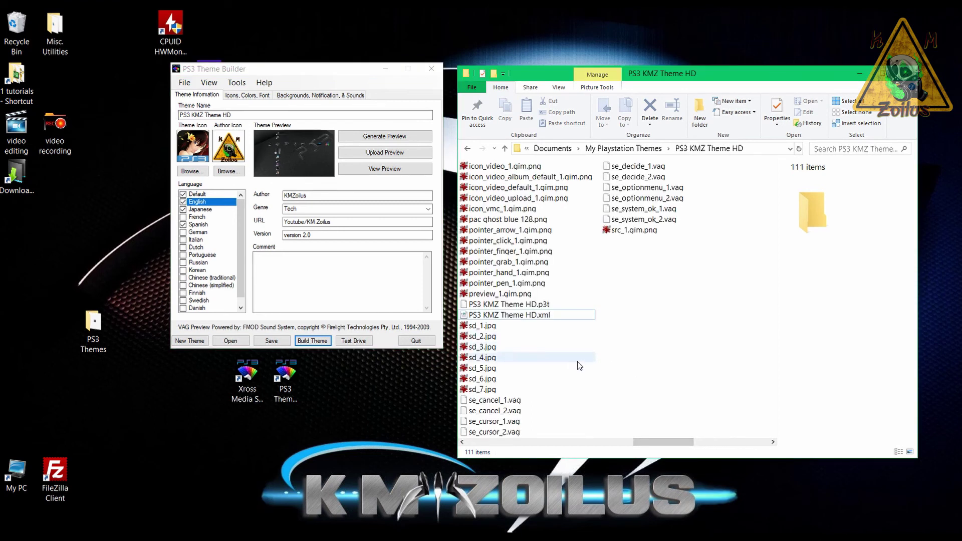
click(540, 306)
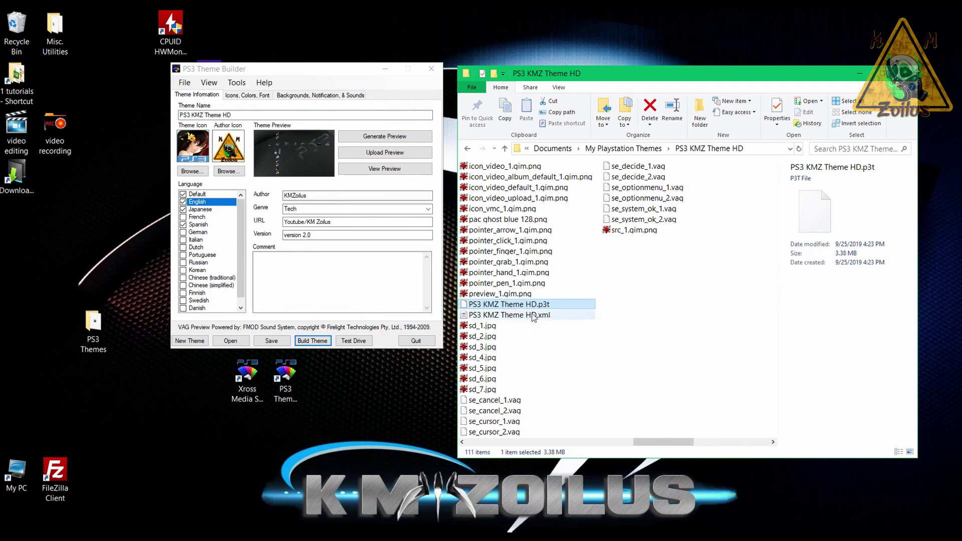
drag(523, 307, 30, 301)
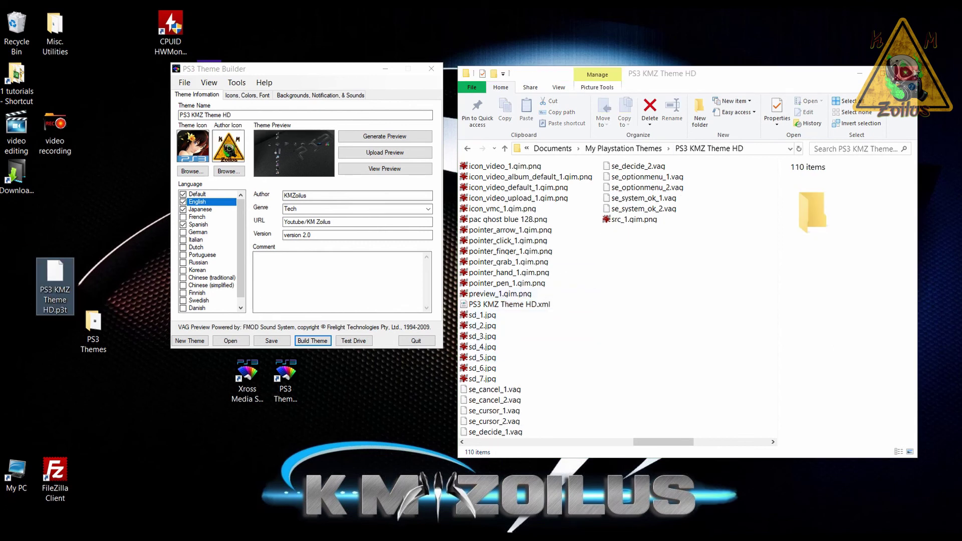
click(905, 73)
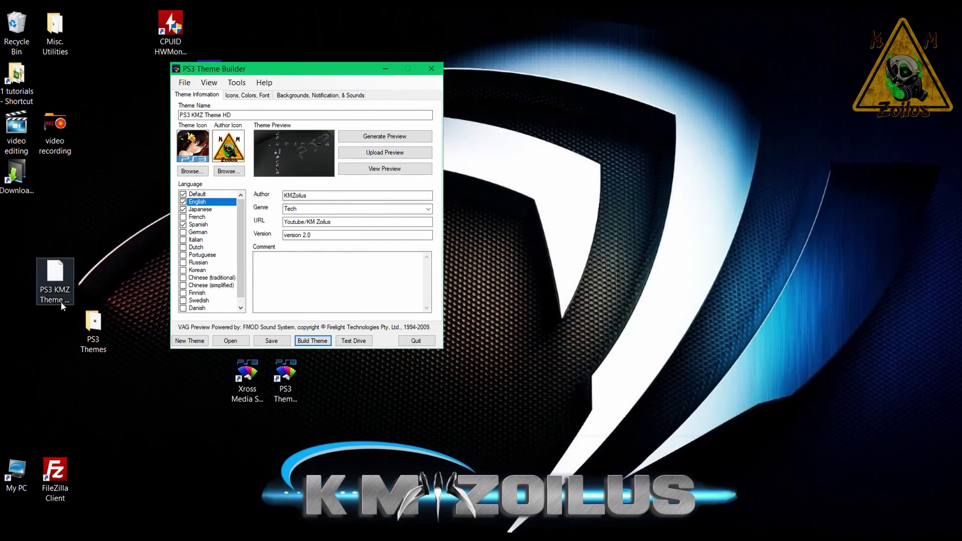
Open the PS3\THEME folder on USB Drive (H:) and select the old PS3 KMZ Theme HD.p3t there.
click(19, 480)
double_click(19, 480)
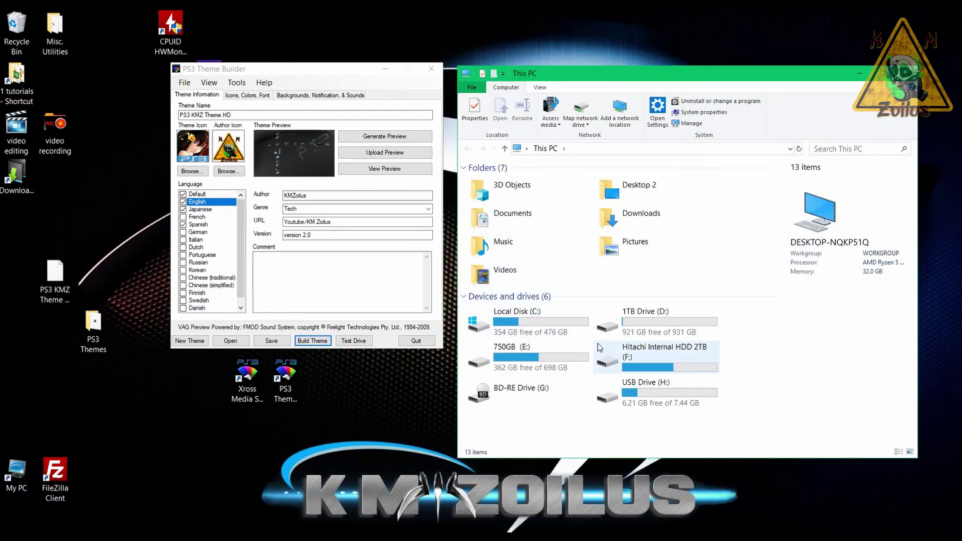
double_click(623, 392)
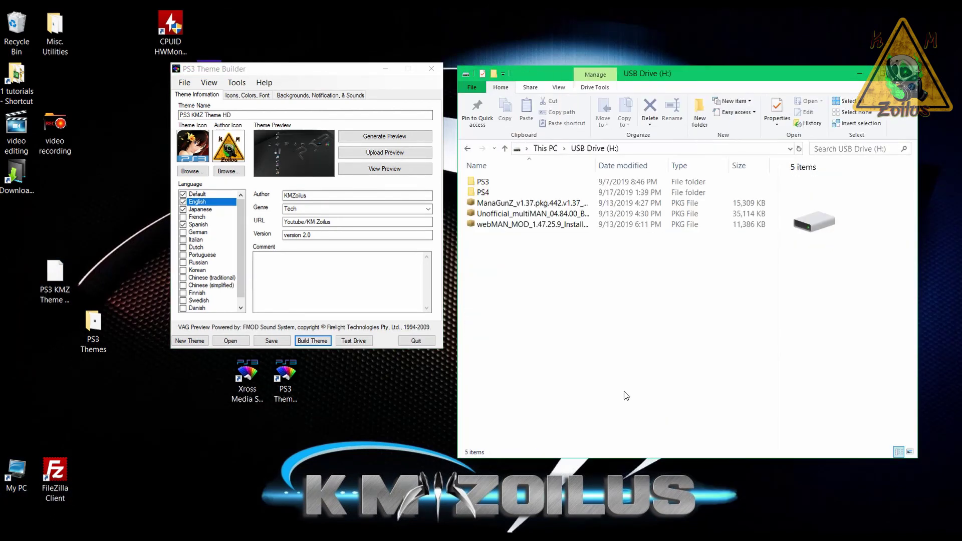
double_click(484, 182)
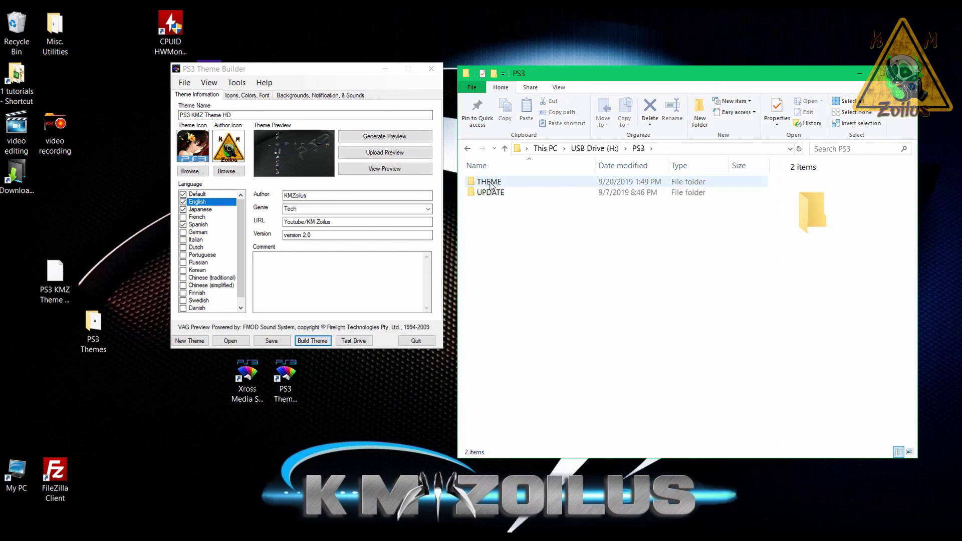
double_click(497, 184)
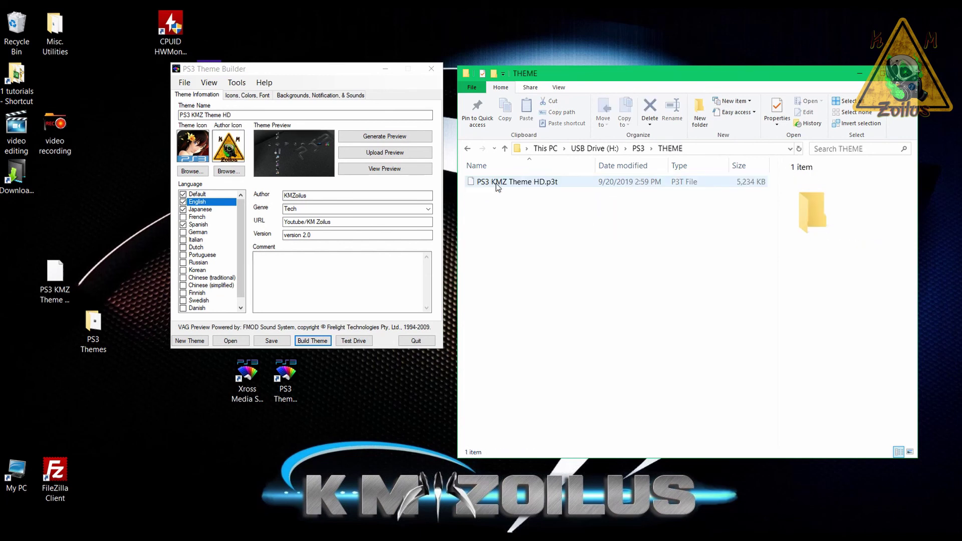
click(499, 186)
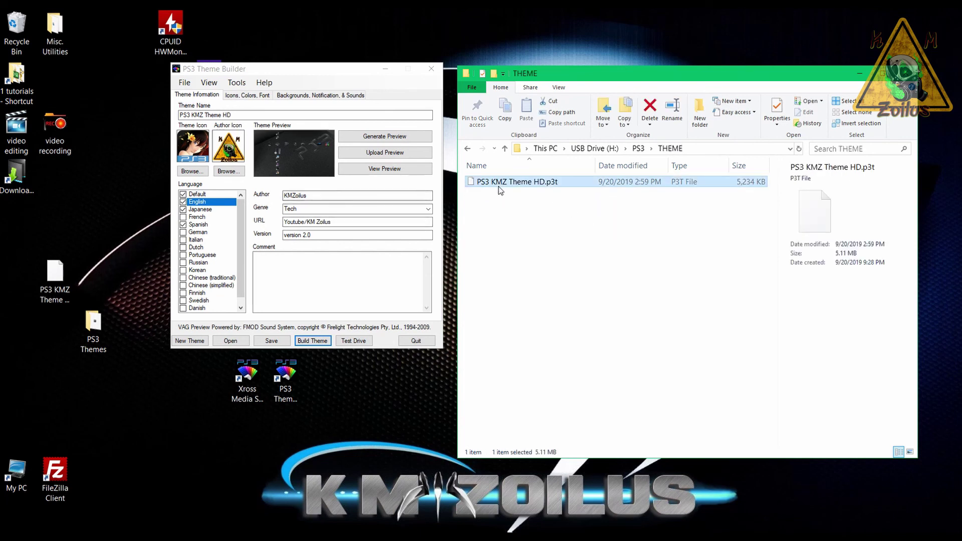